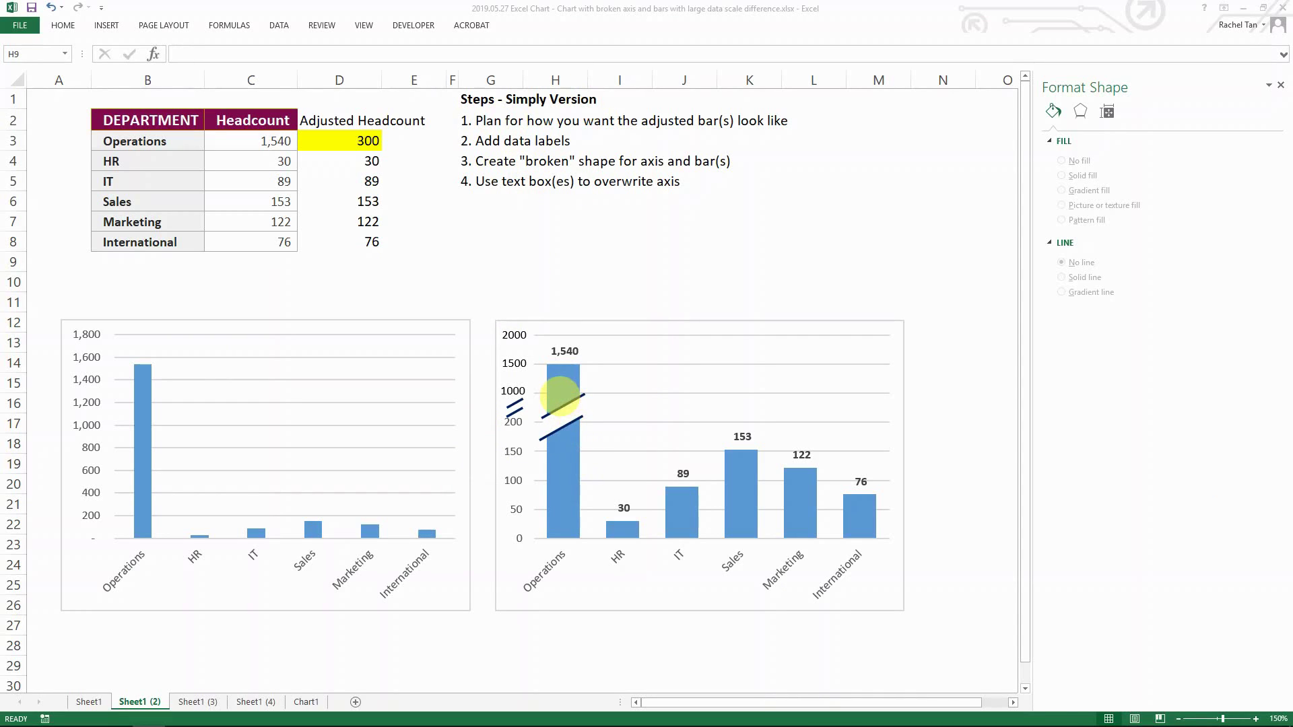
Inspect the 2000 and 1000 text boxes that cover the axis on Sheet1 (2)
mouse_move(559, 396)
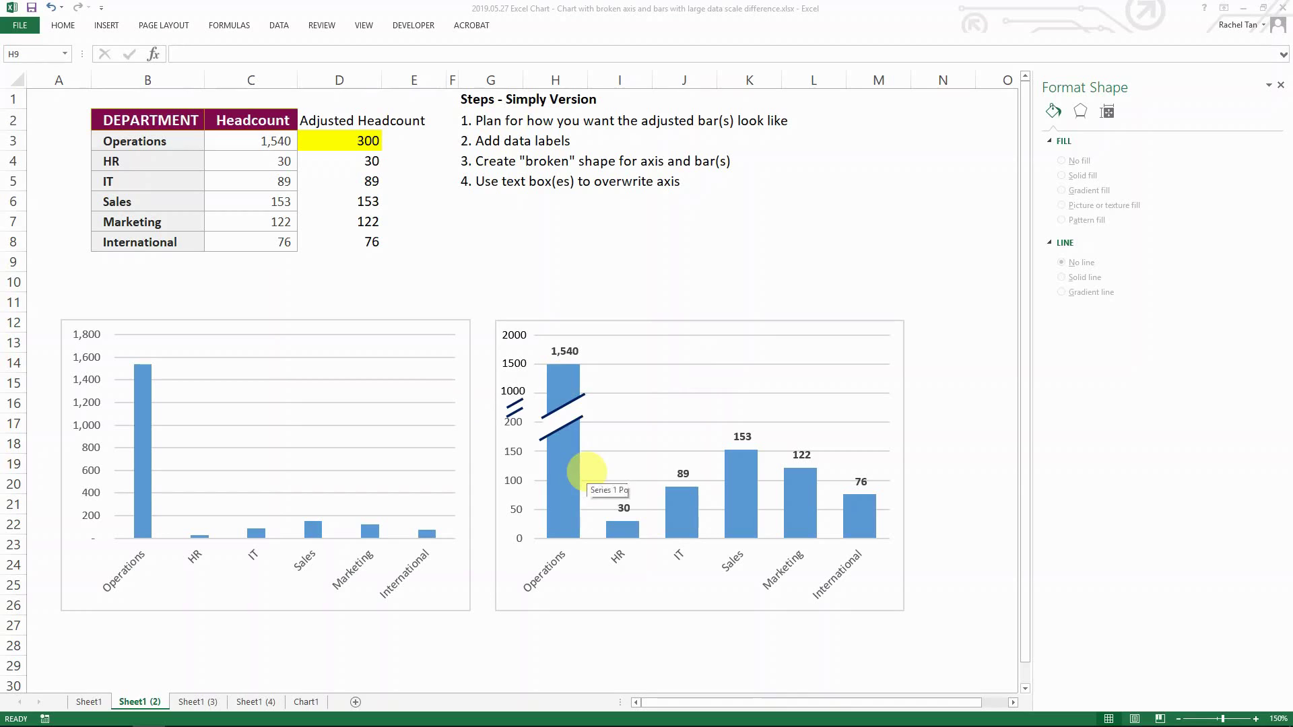
key(Escape)
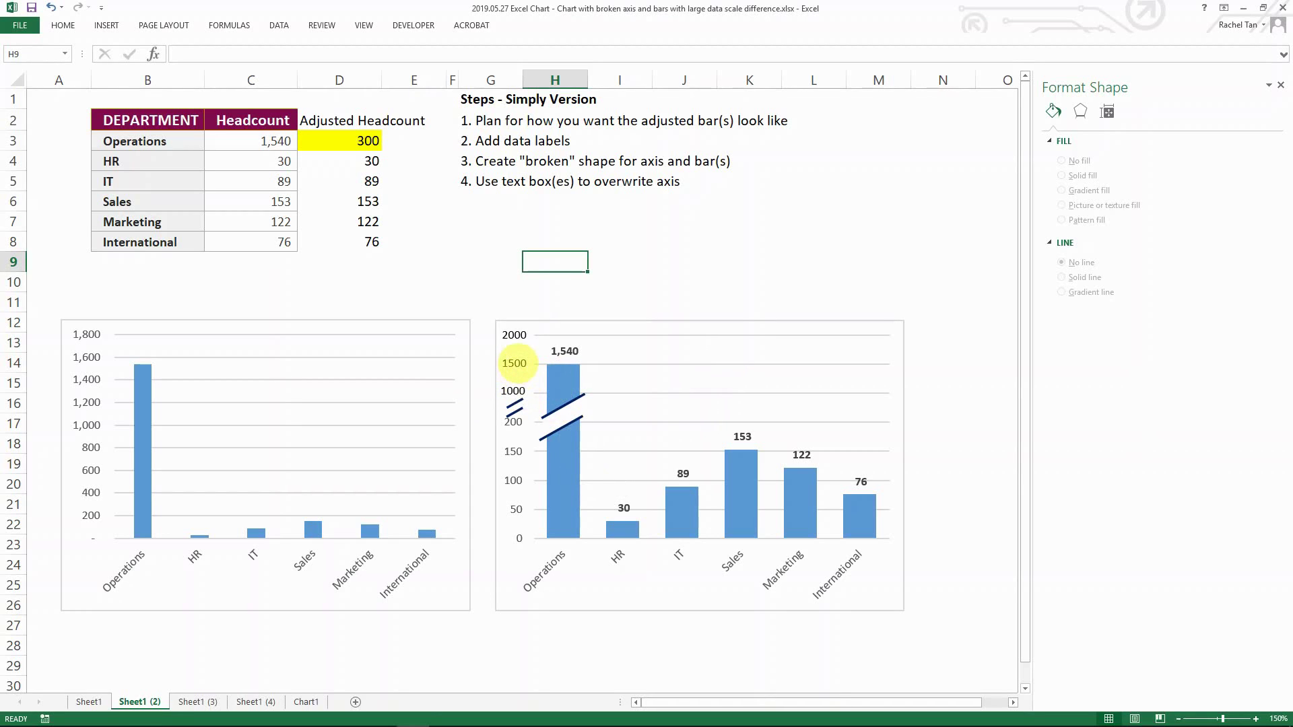
click(519, 335)
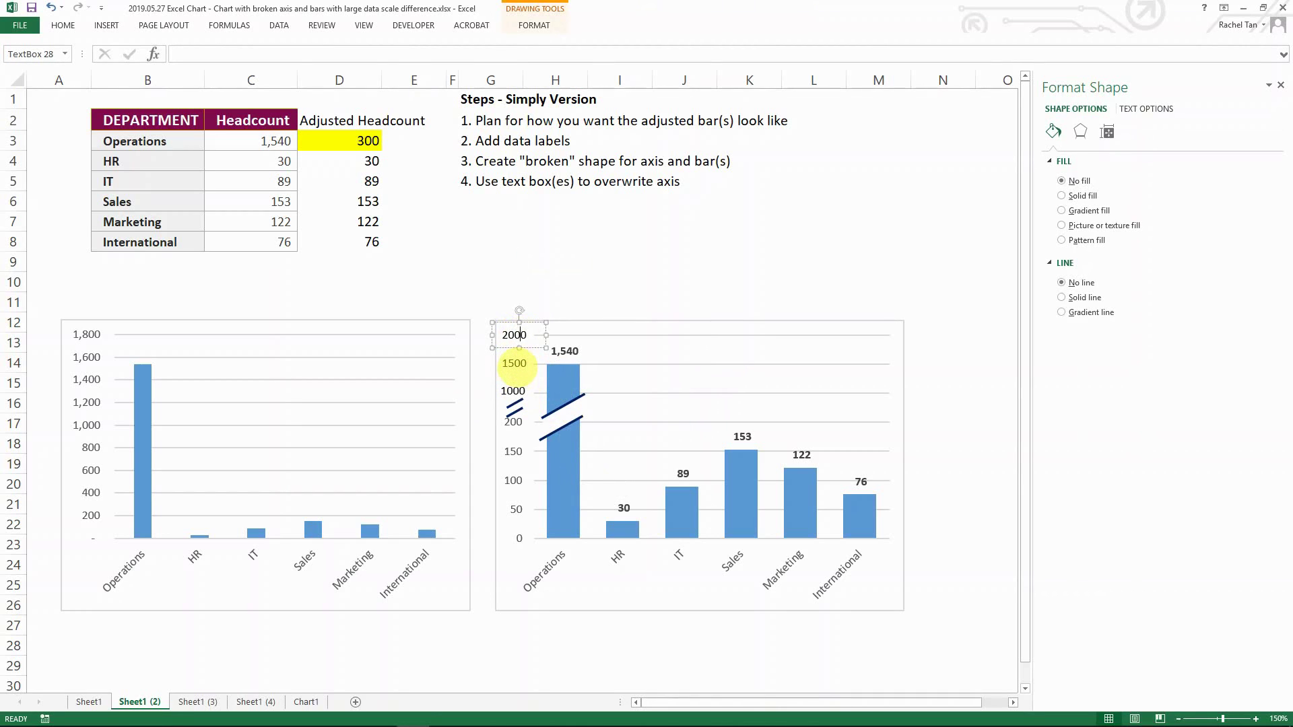
click(513, 389)
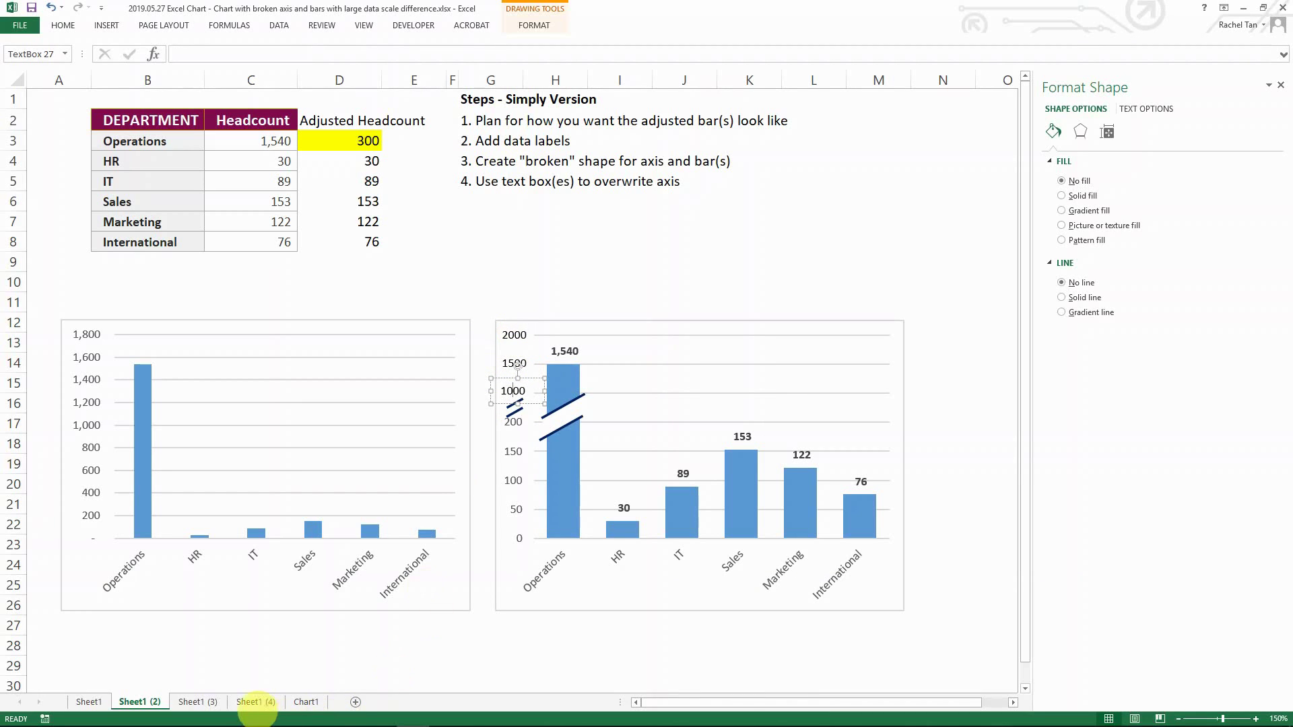
Check the axis data labels on the Sheet1 (3) chart, then move to Sheet1 (4)
click(199, 705)
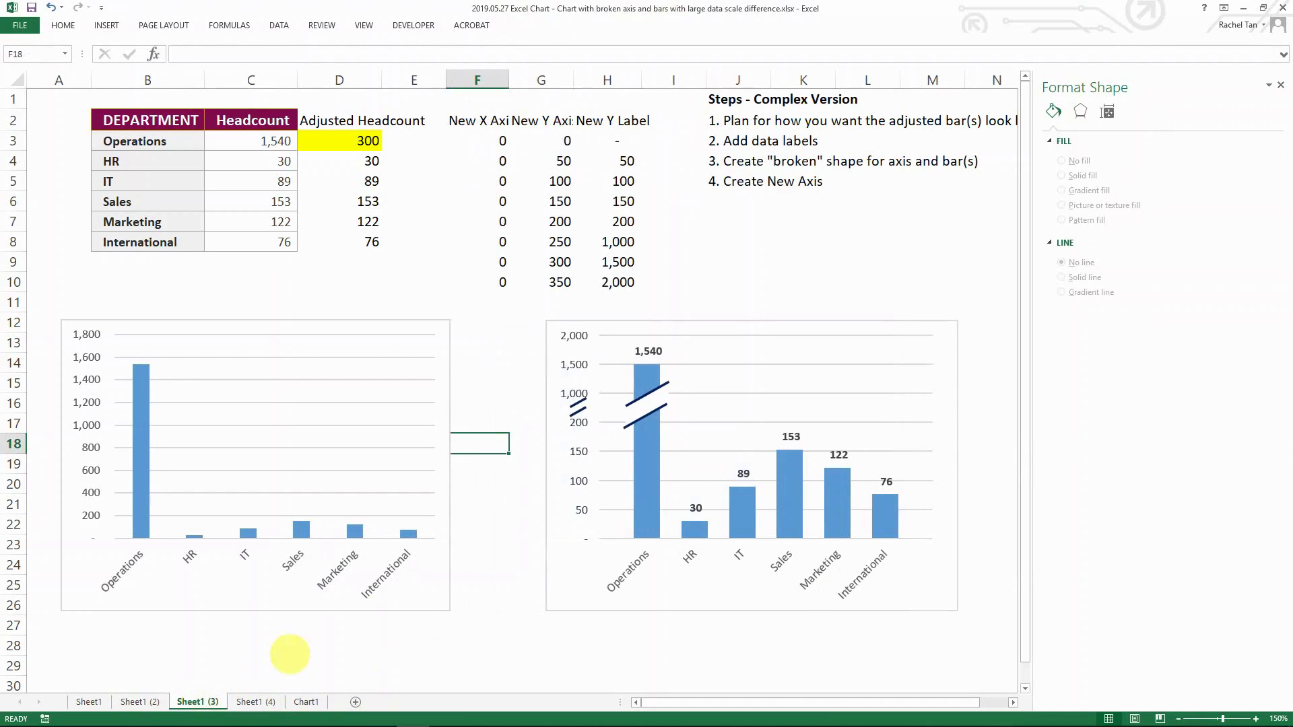
click(577, 335)
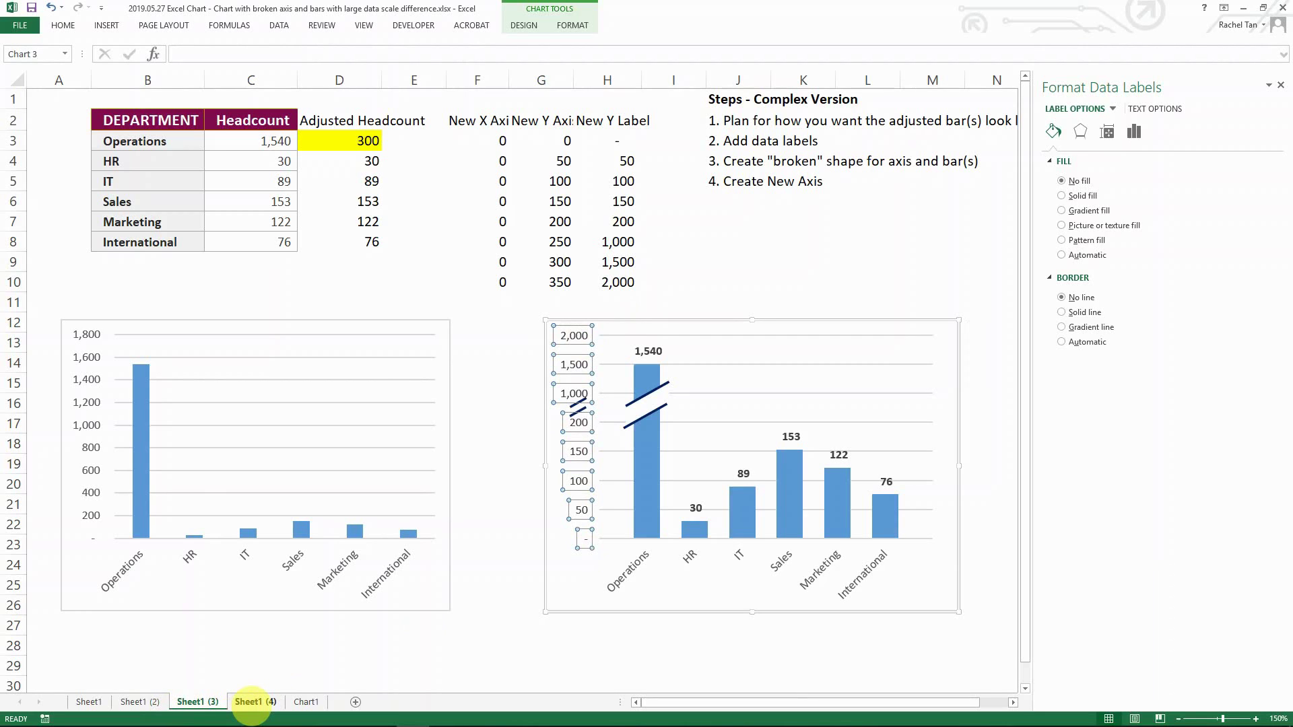
click(253, 702)
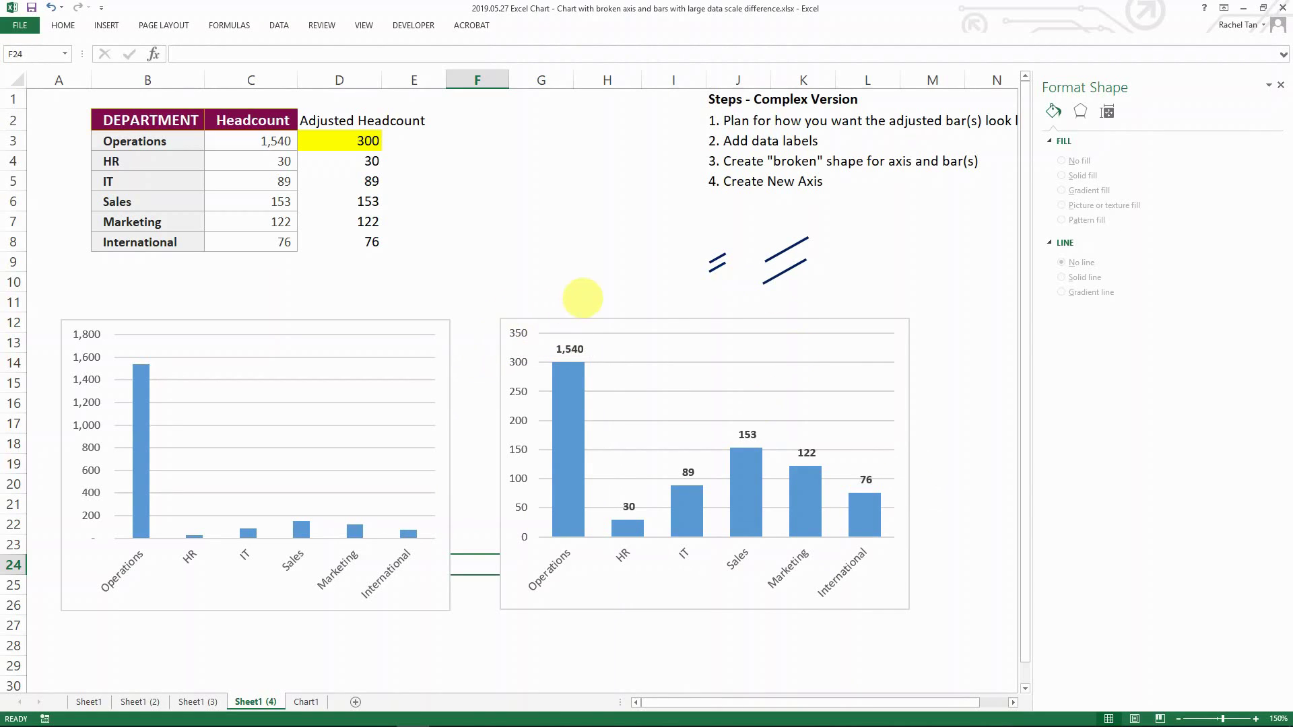
click(542, 321)
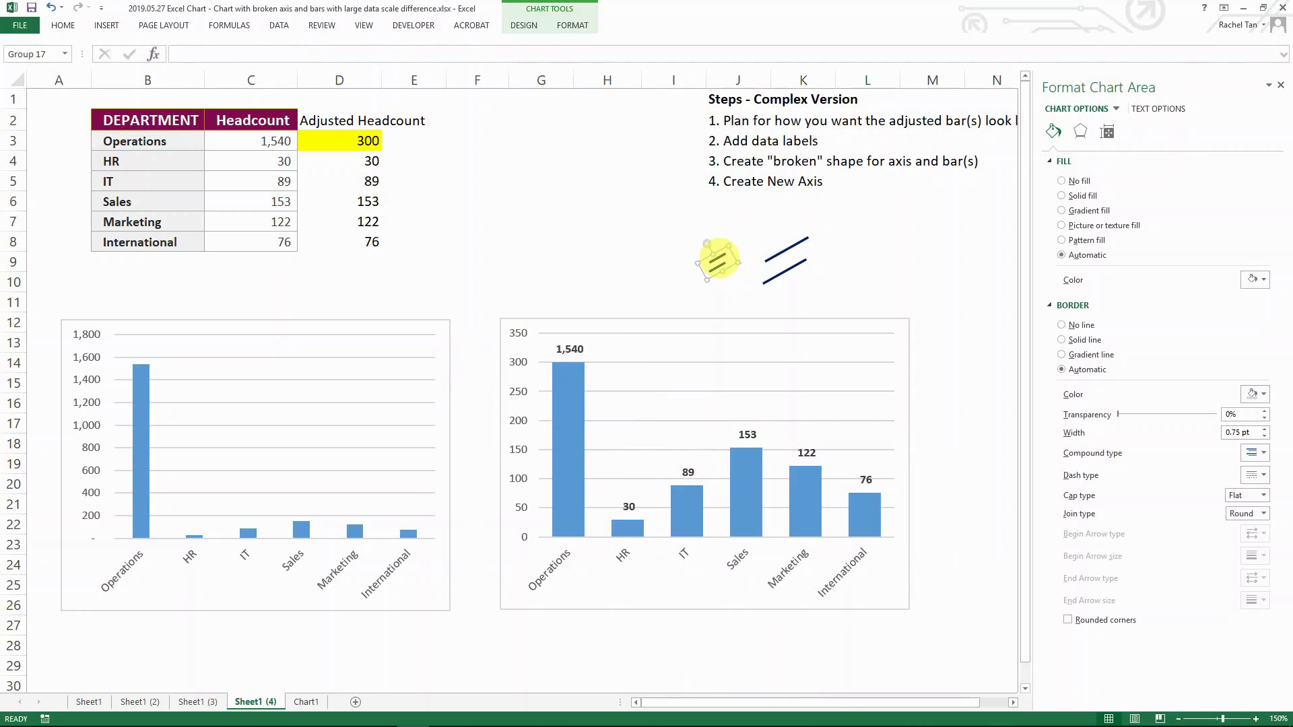
click(781, 269)
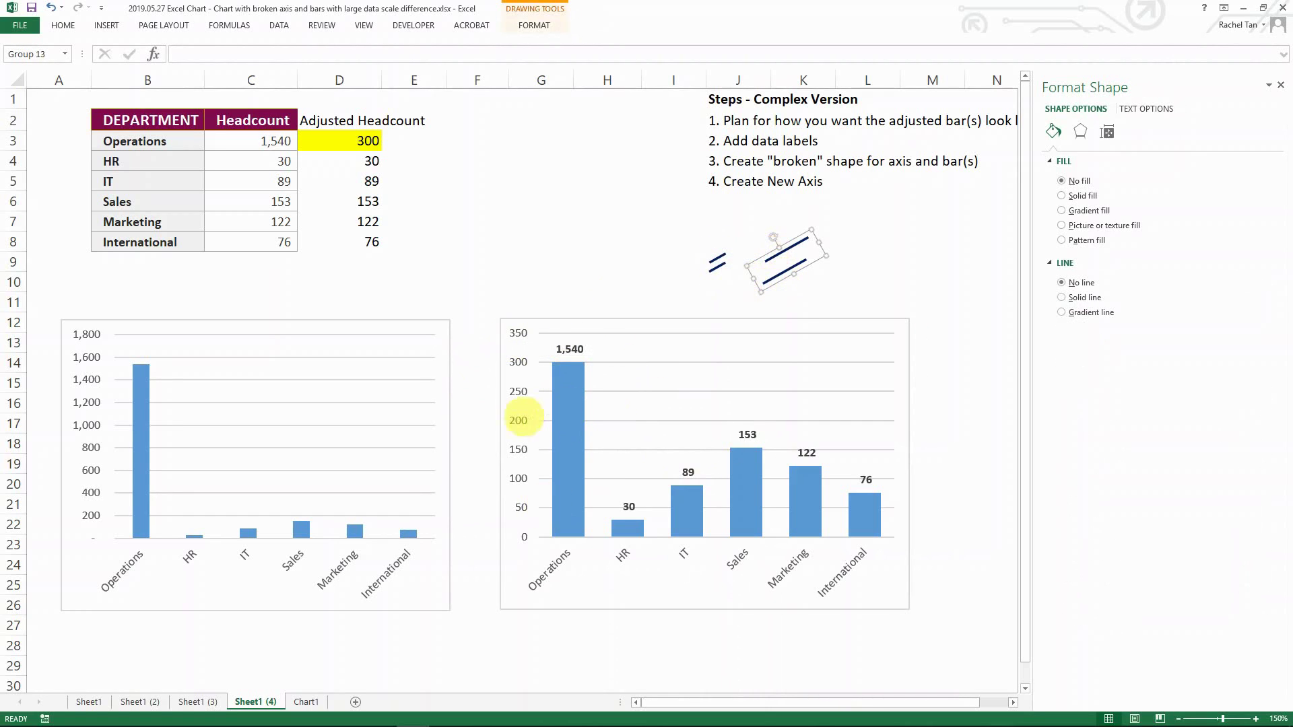
click(522, 342)
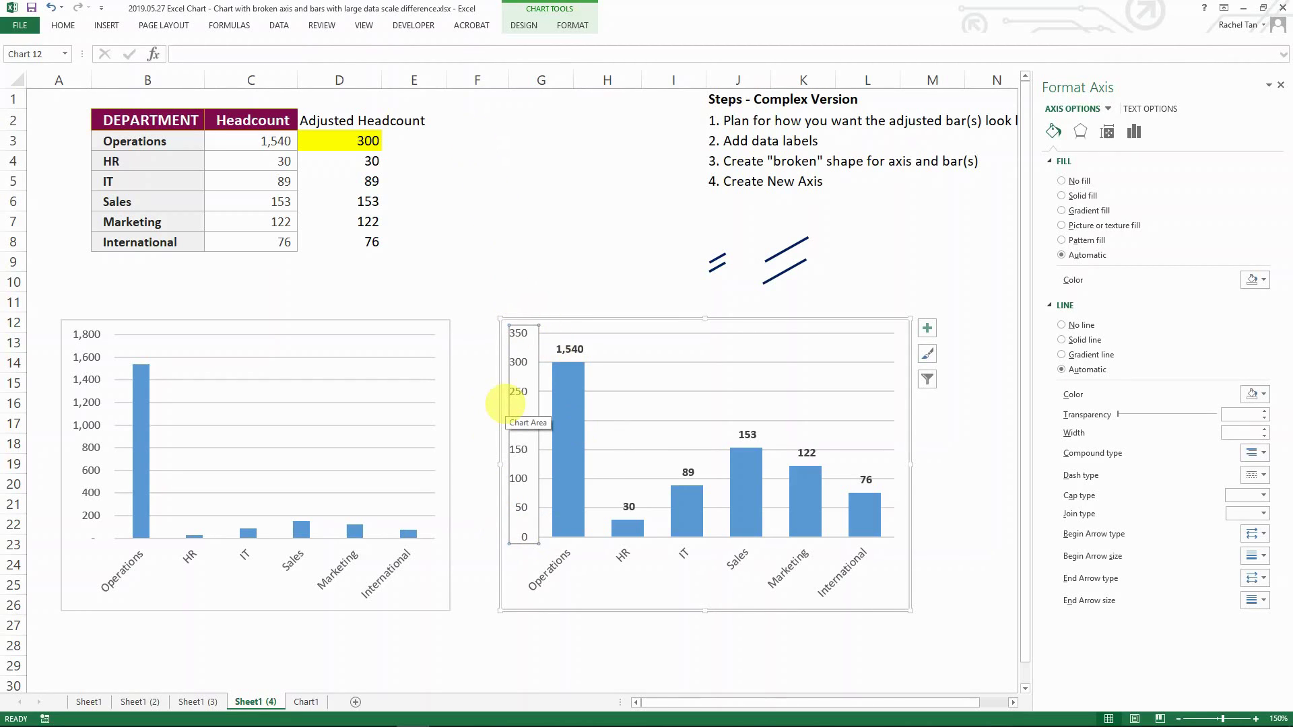
click(485, 140)
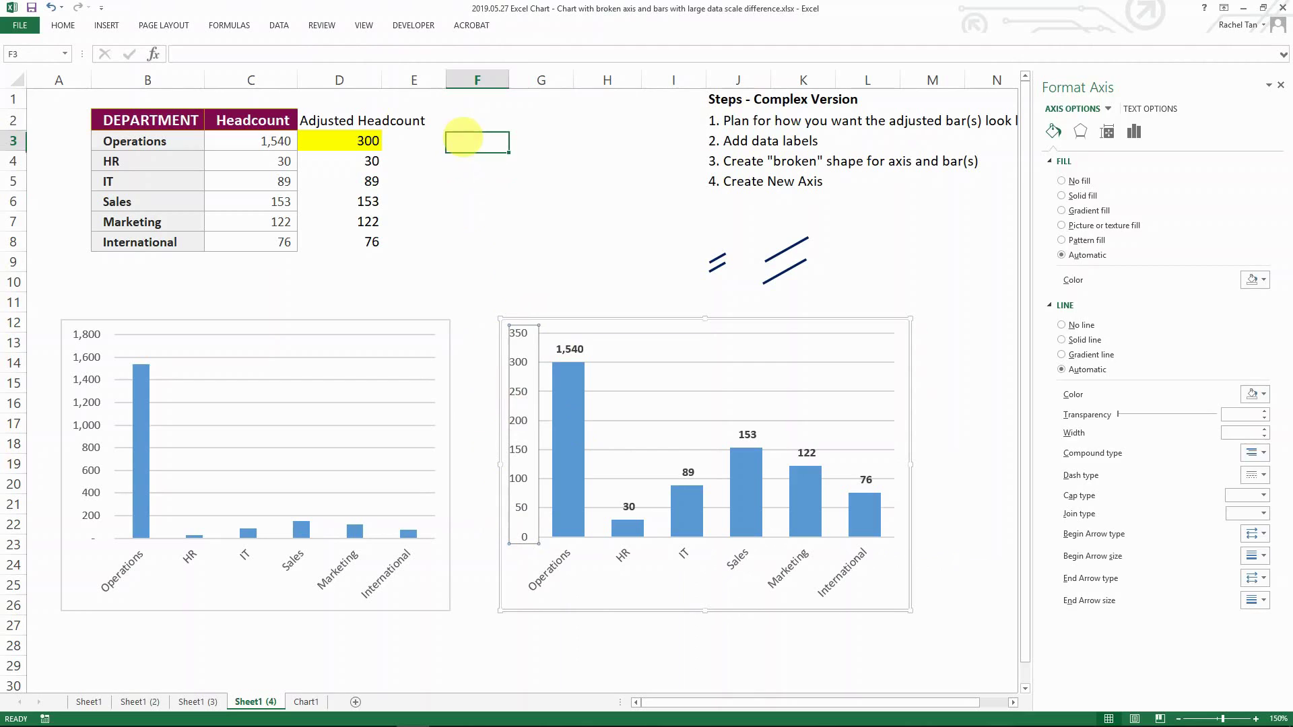
key(Up)
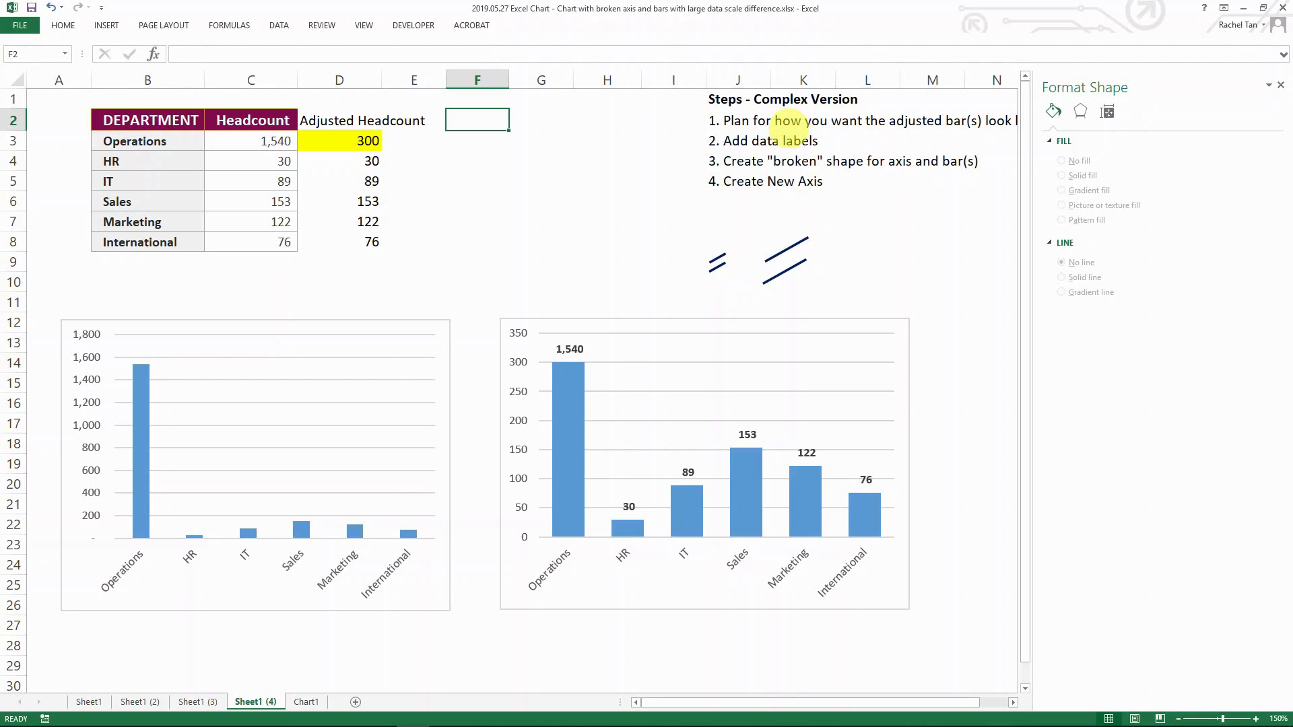
Enter the headers New X Axis, New Y Axis and New Y Axis Label across F2:H2
key(ctrl+v)
text(New)
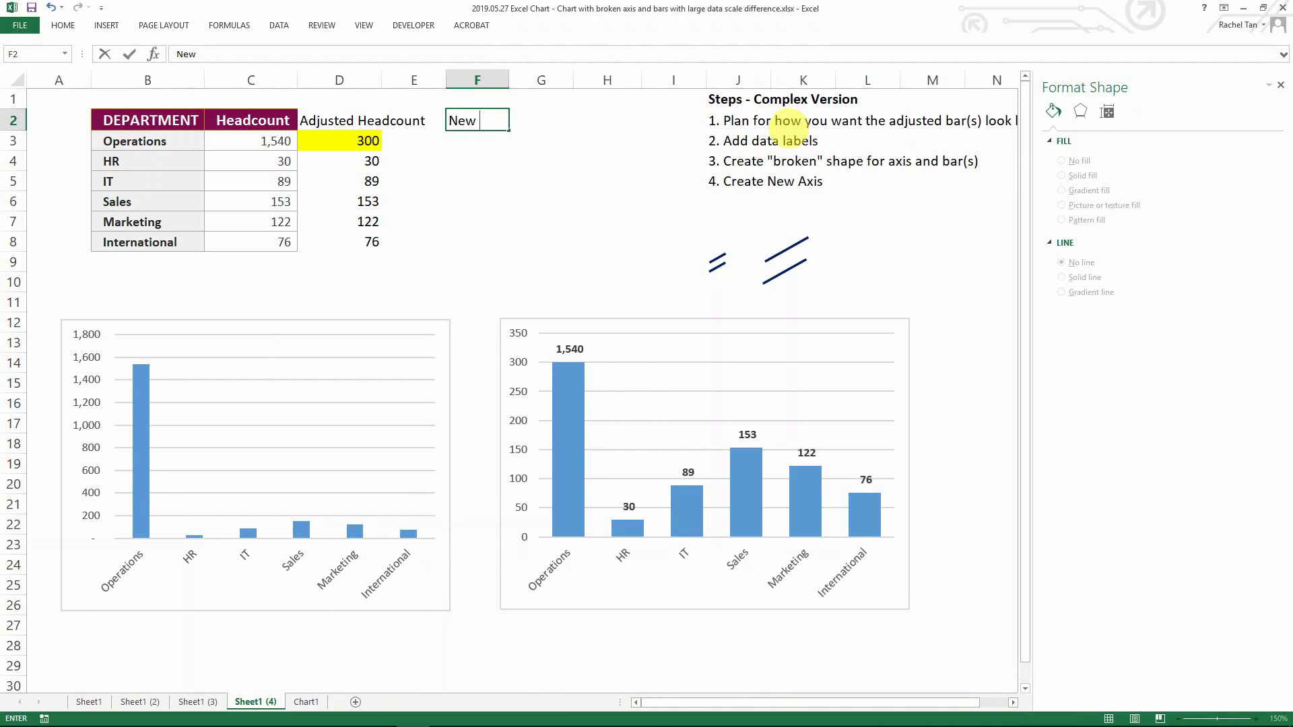
text( X A)
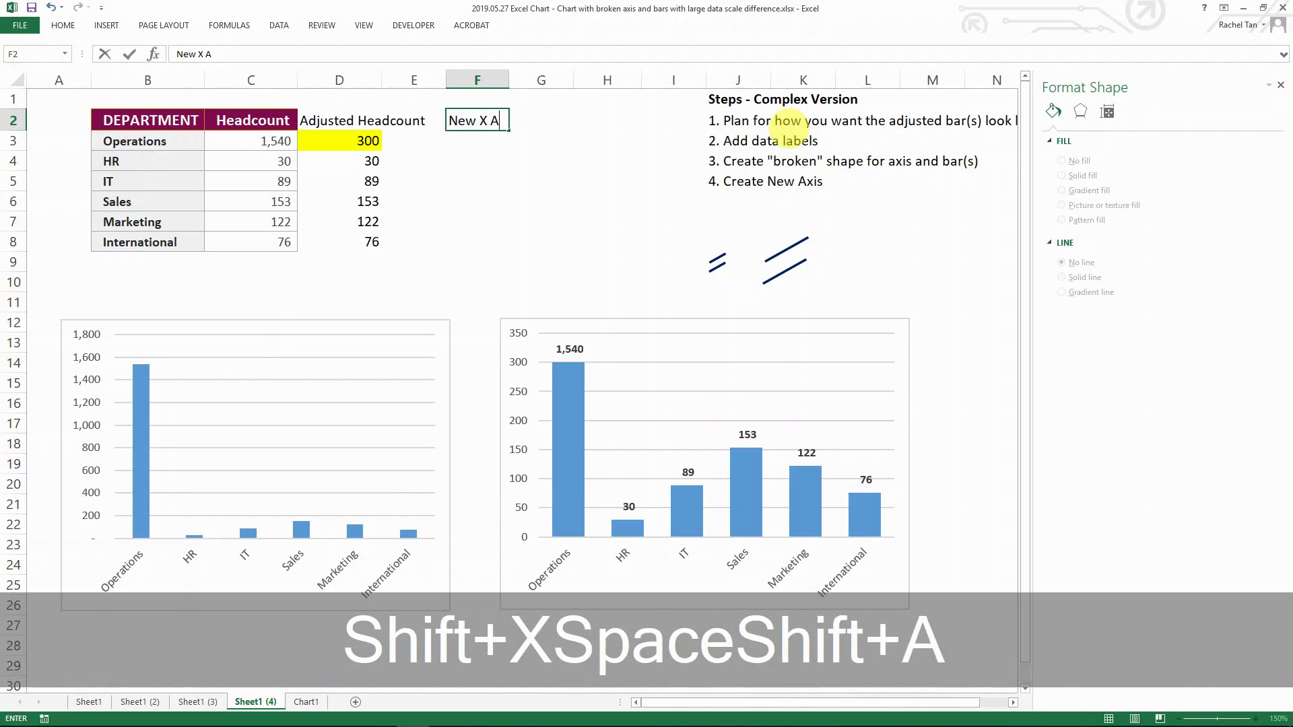
text(xis)
key(Tab)
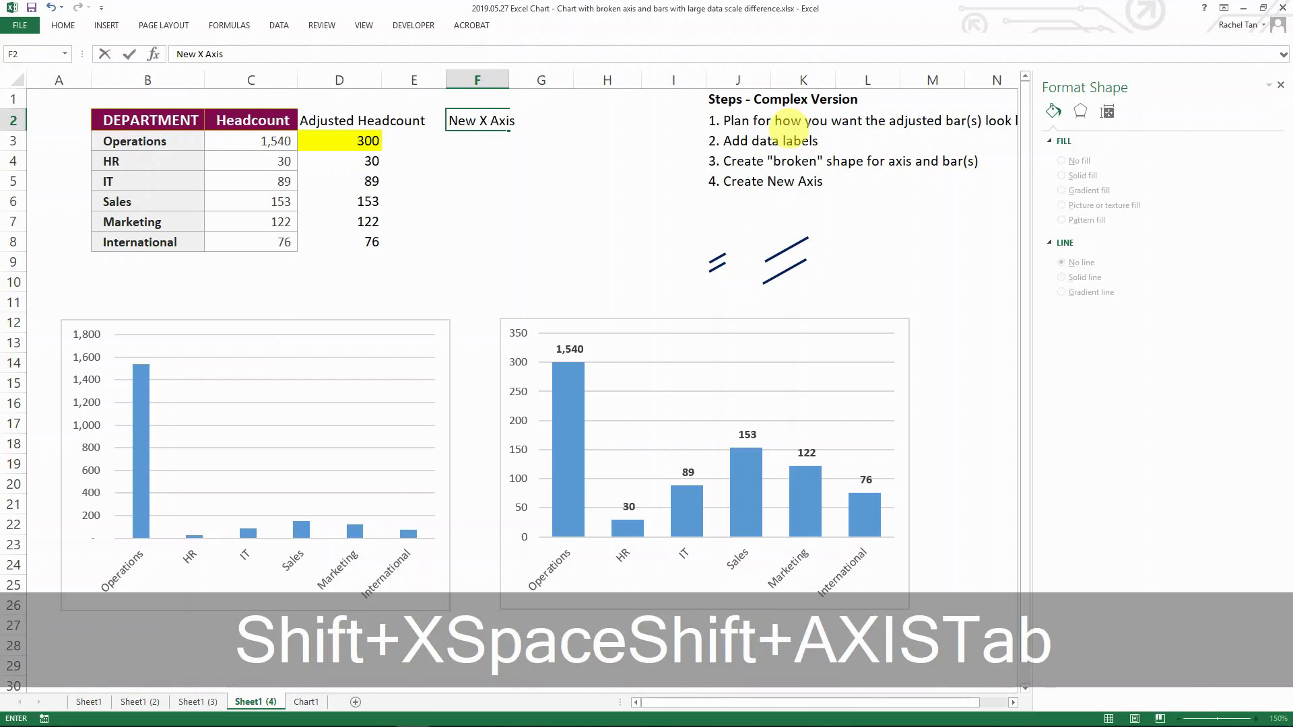
text(New Y)
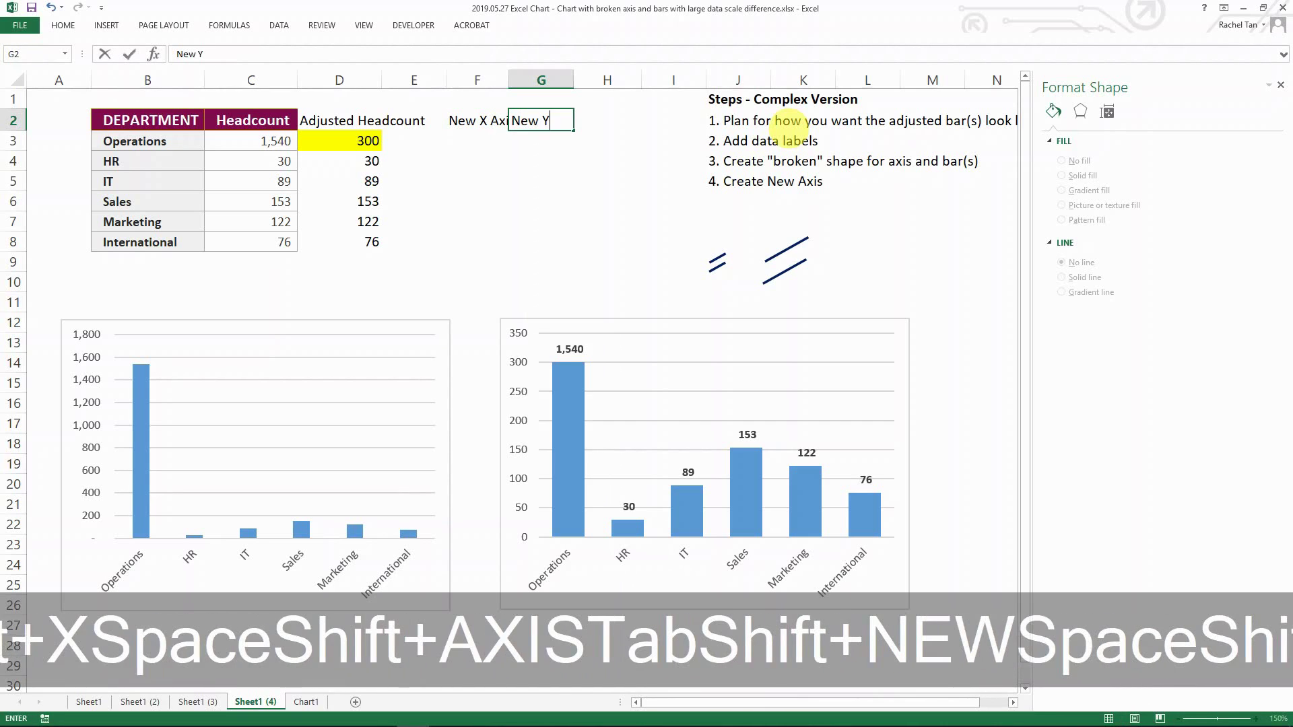
text( Axi)
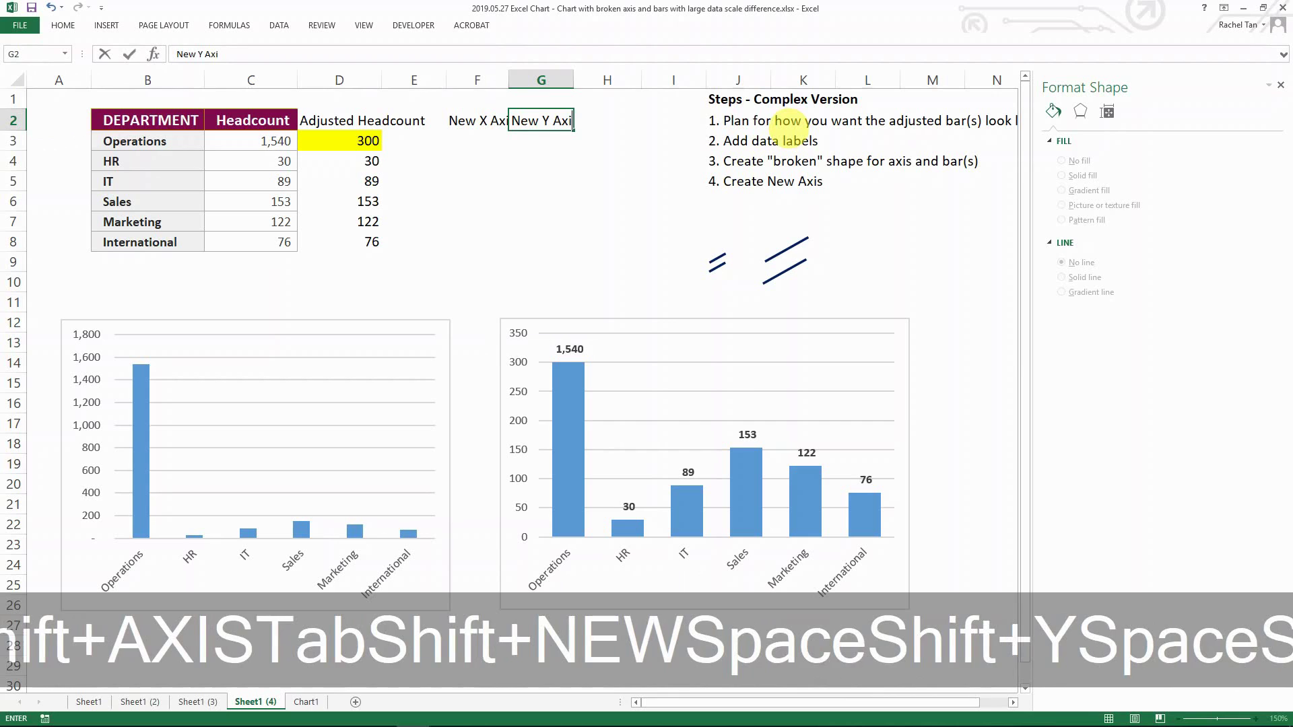
text(s)
key(Tab)
text(New)
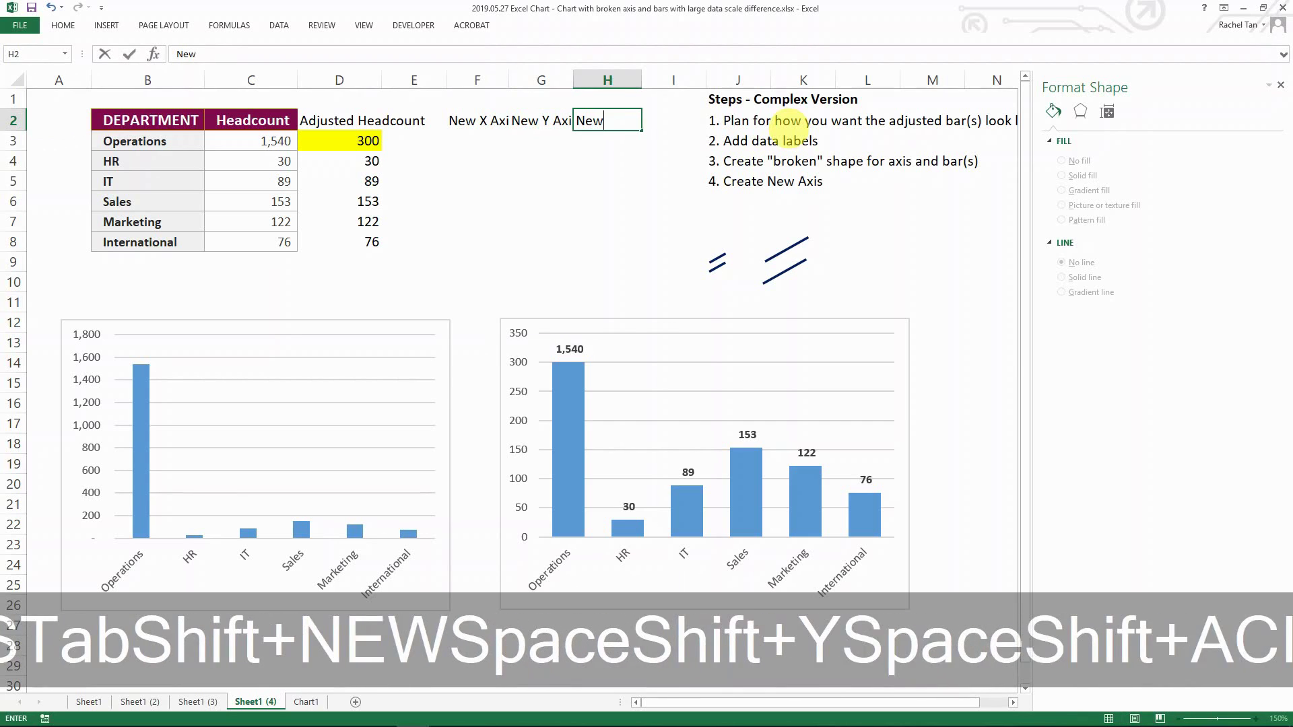
text( Y A)
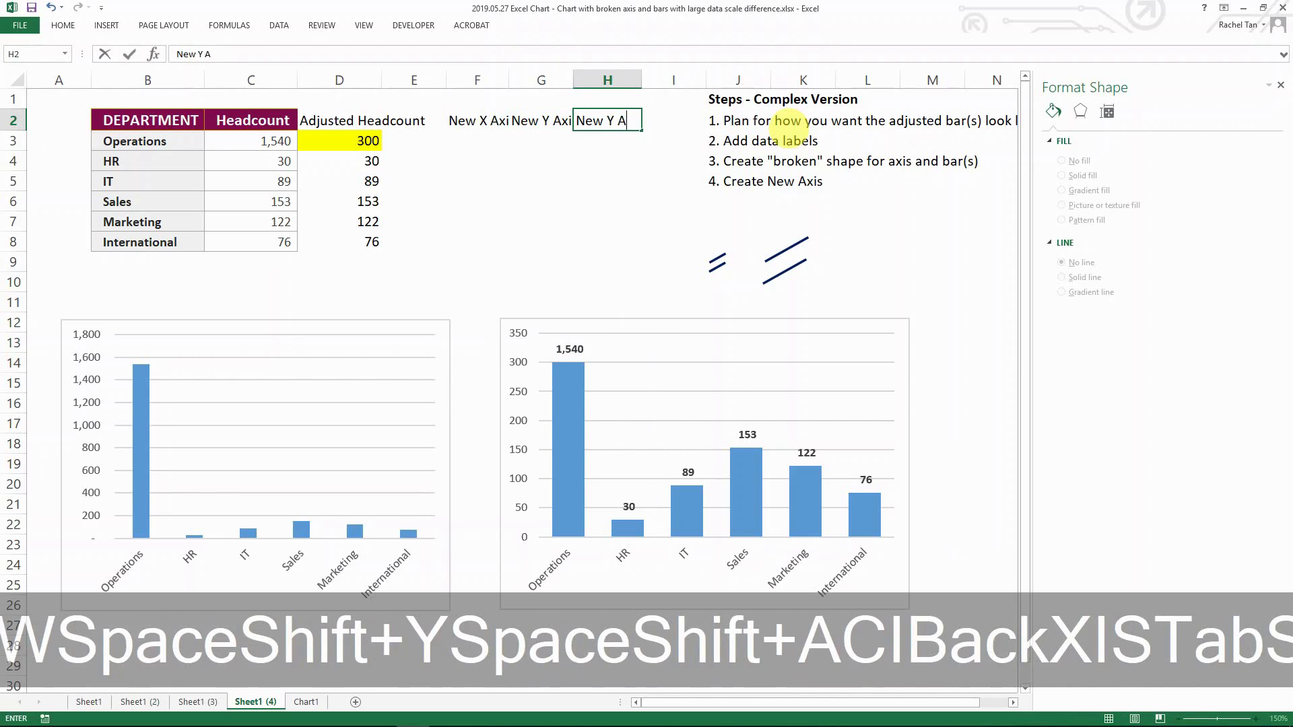
text(xis La)
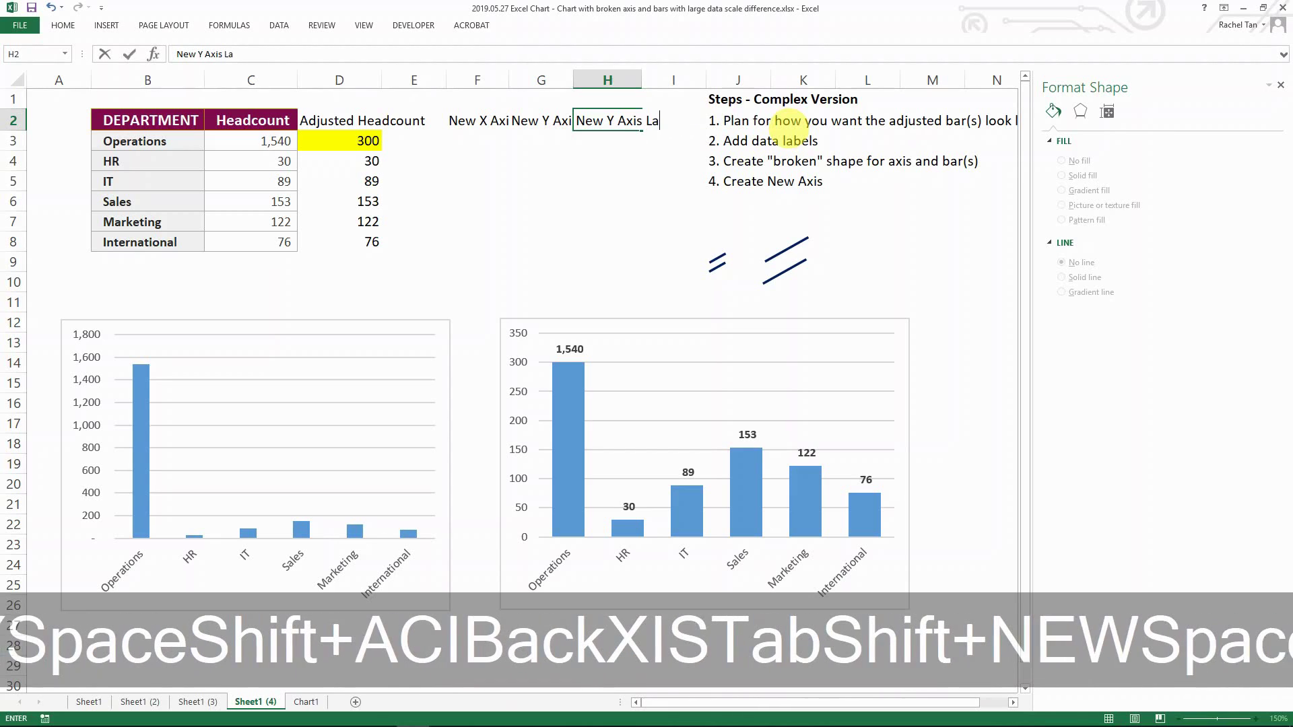
text(bel)
key(Tab)
key(Return)
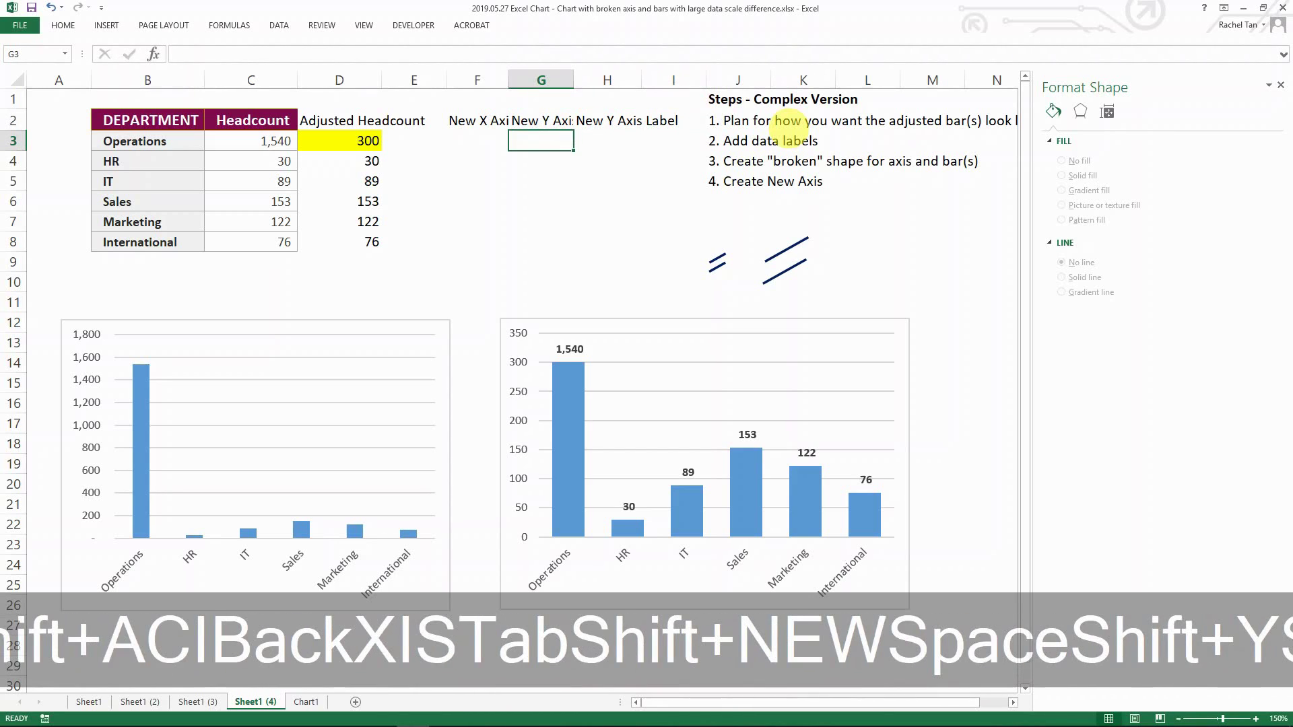
Fill G3:G10 with 0 to 350 in steps of 50 from a 0, 50, 100 start
key(Left)
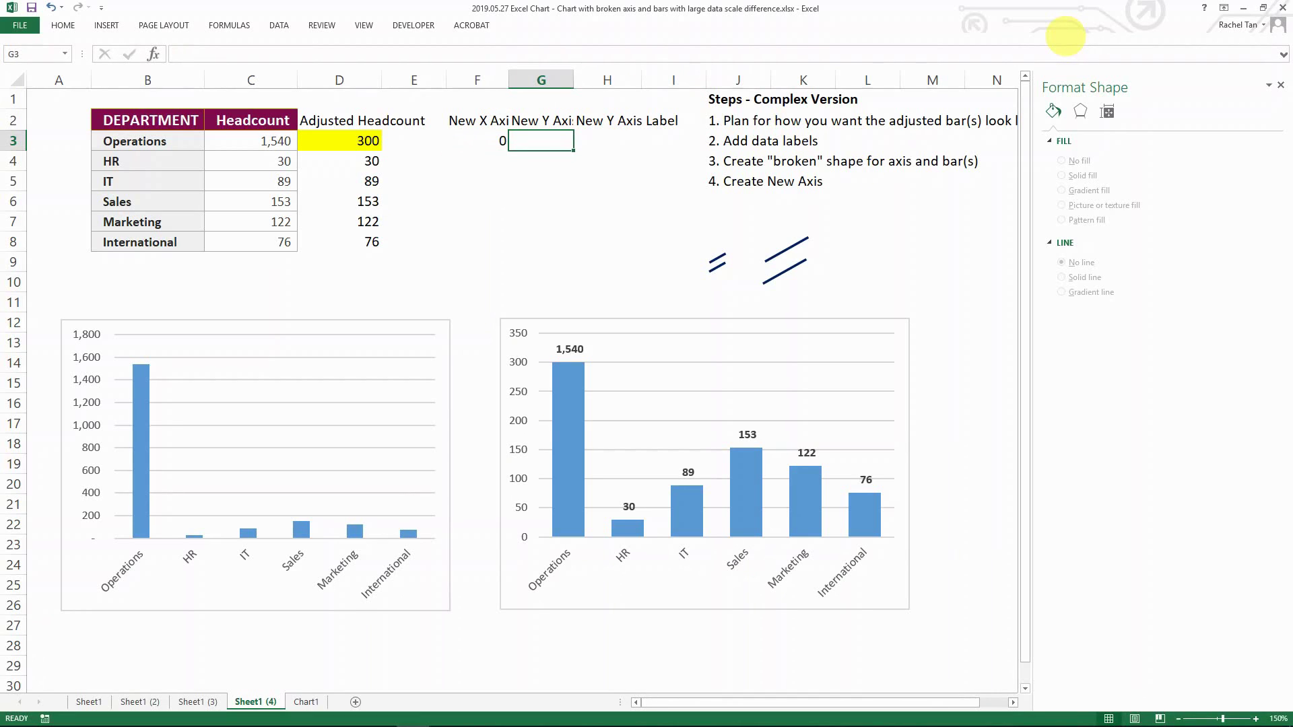
key(Right)
text(0)
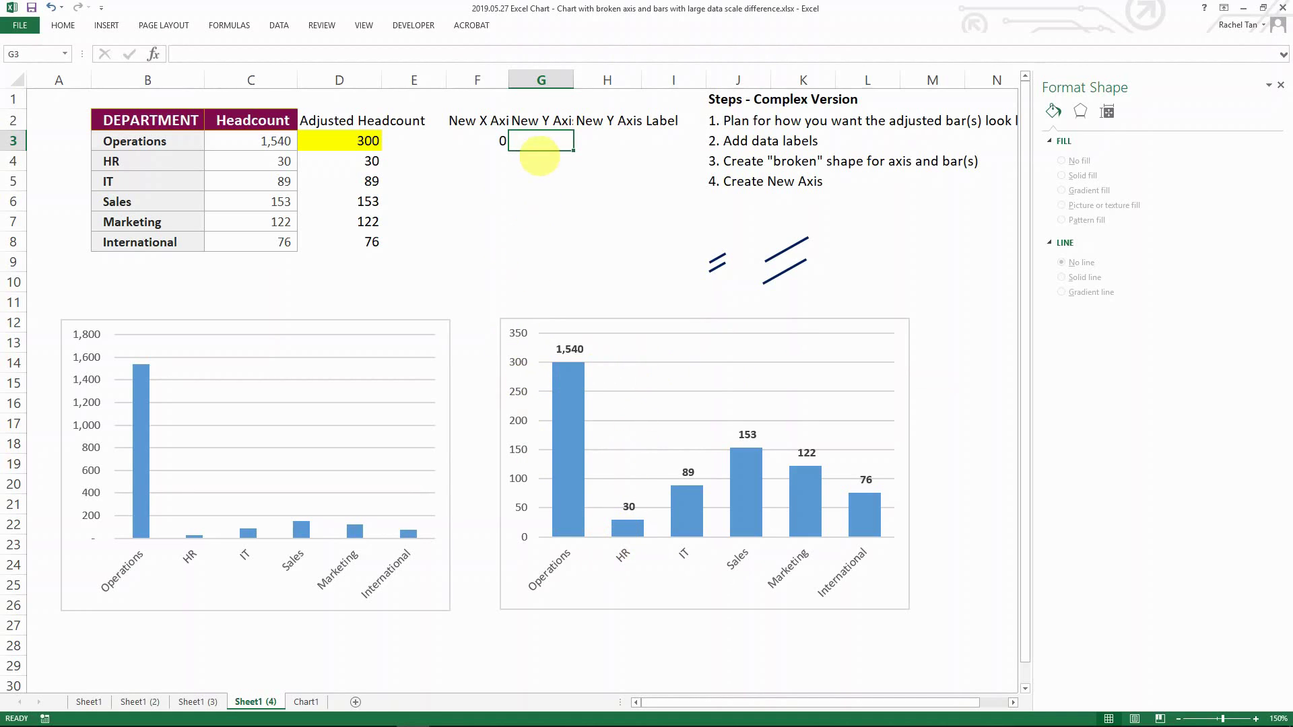
key(Return)
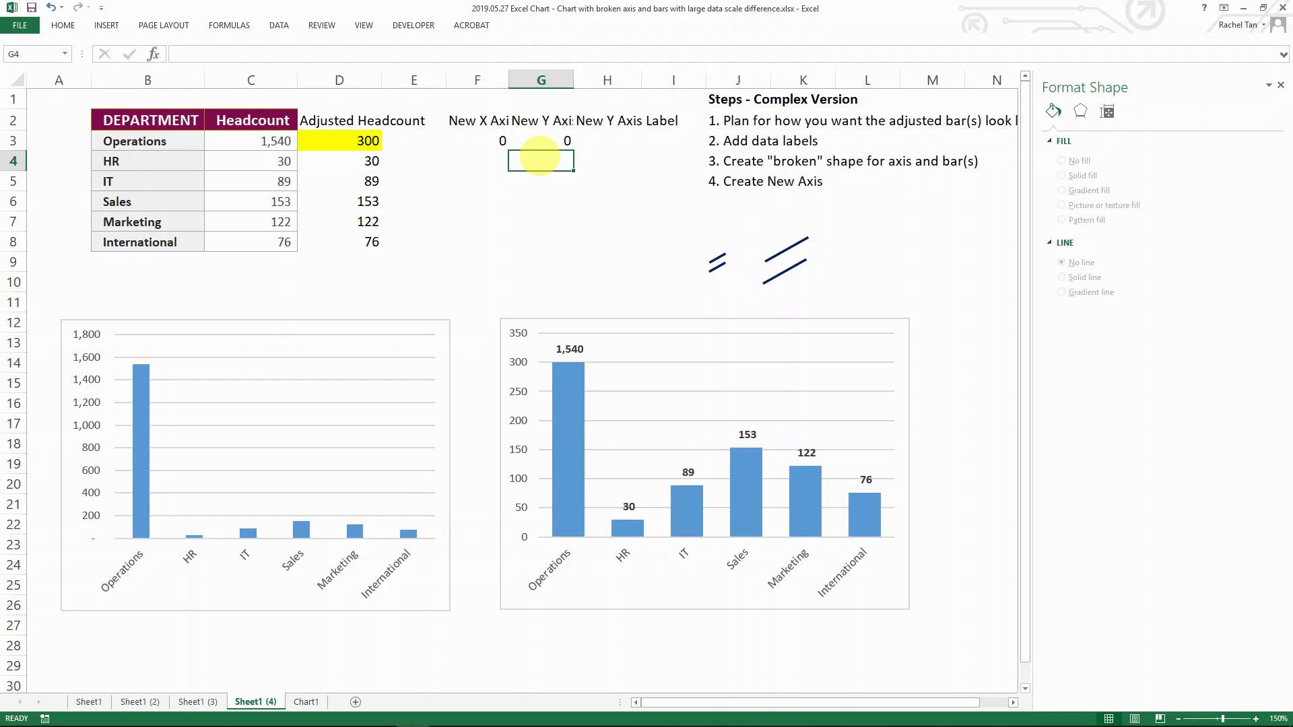
text(50)
key(Return)
text(10)
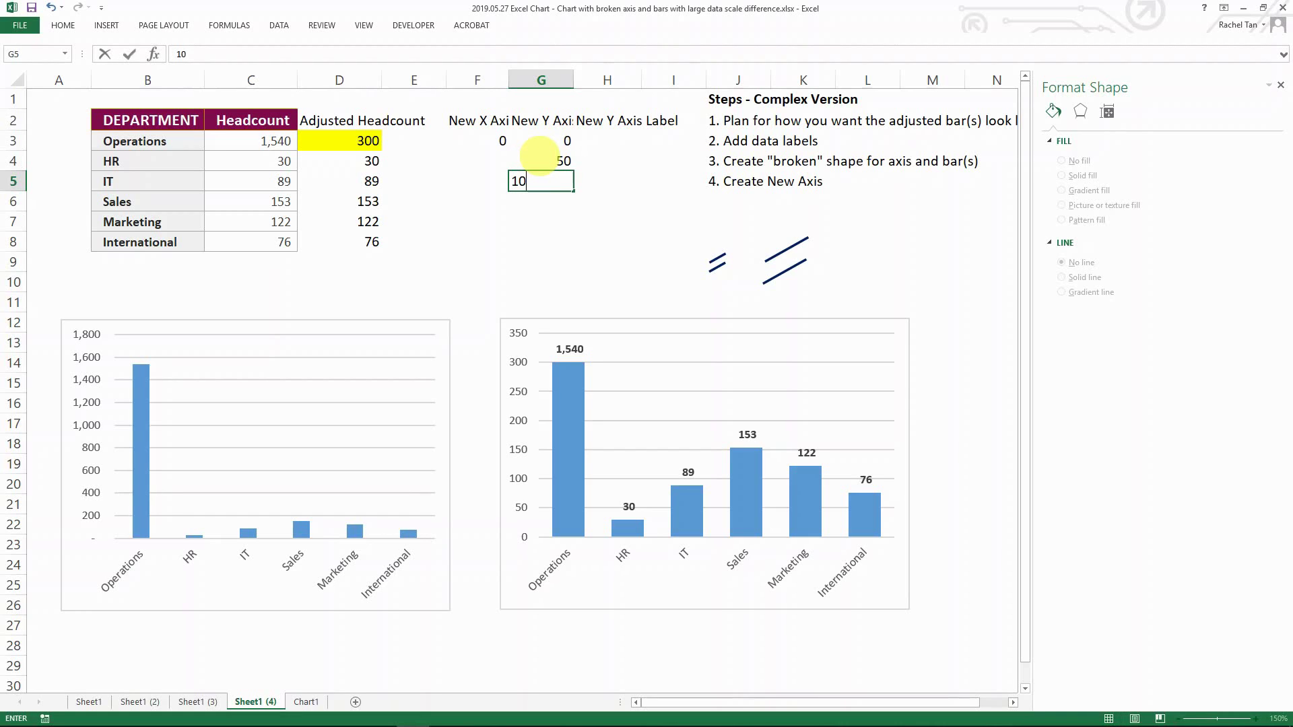
text(0)
key(Return)
key(Up)
key(Up)
key(Up)
key(Down)
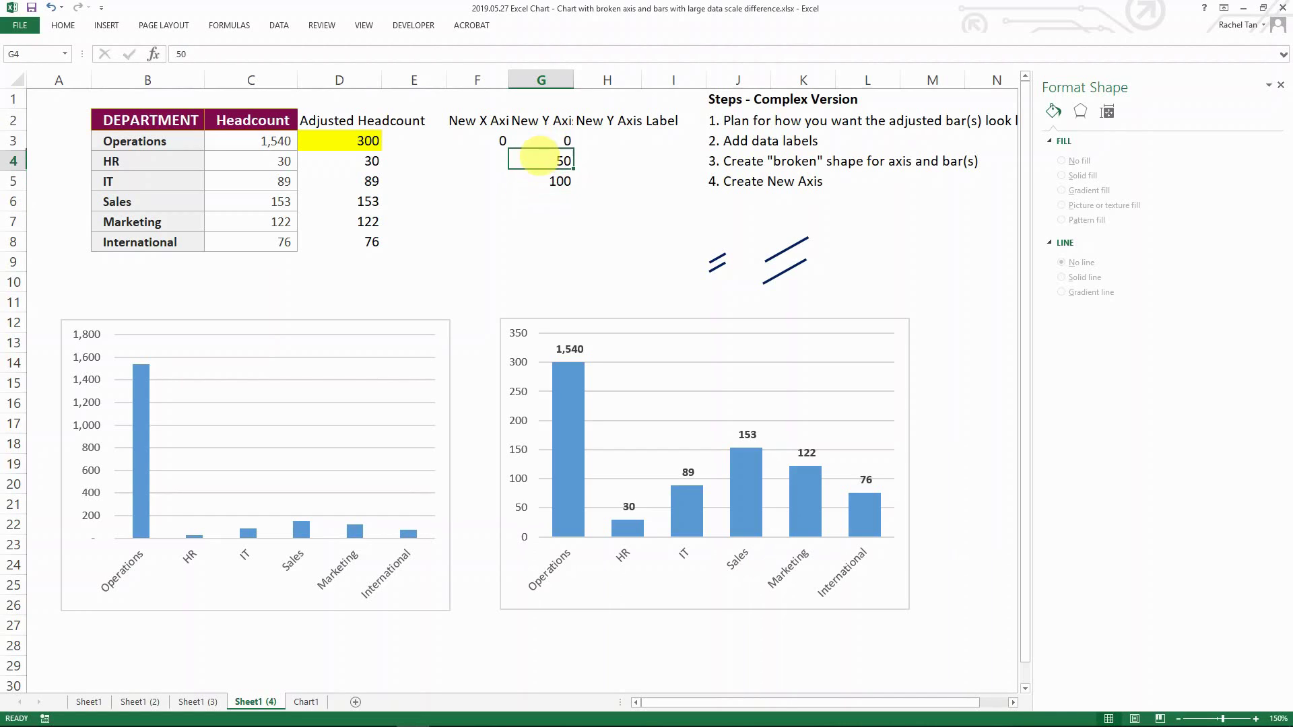
key(shift+Down)
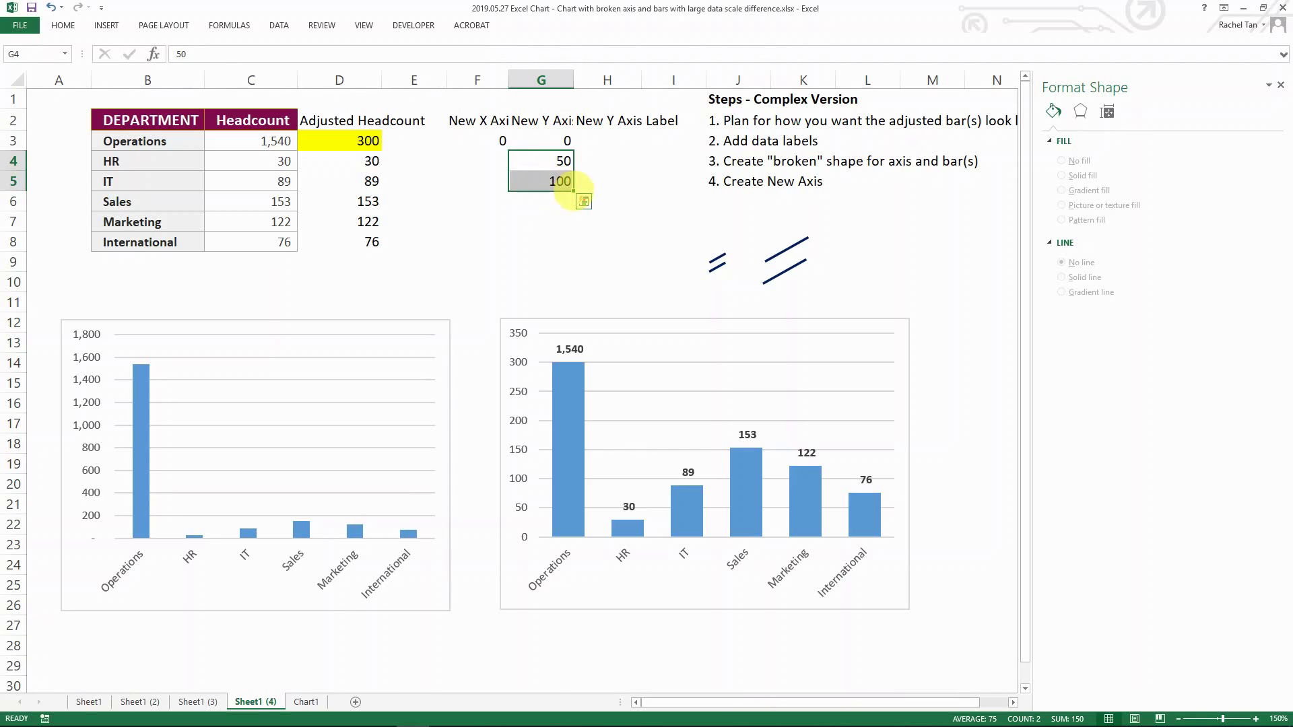
drag(573, 190, 570, 296)
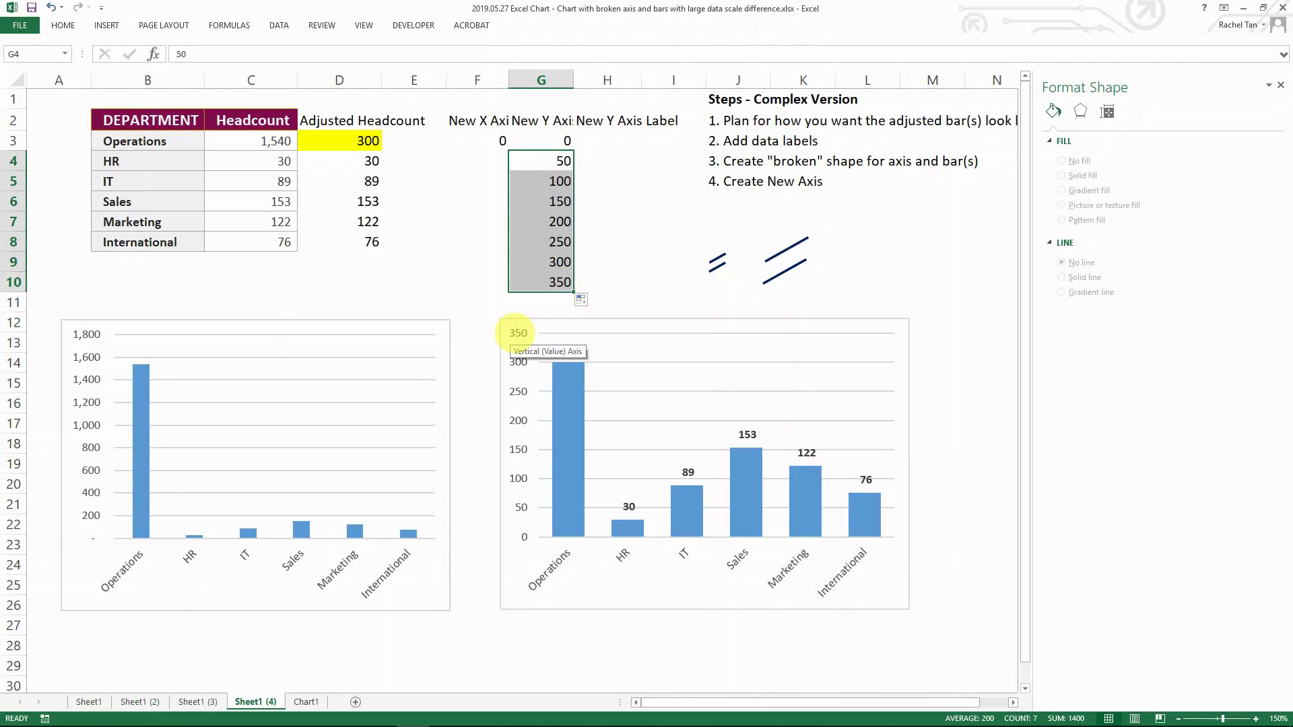
Copy the 0 in F3 down through F10 so the New X Axis column is all zeros
click(504, 143)
drag(508, 149, 507, 286)
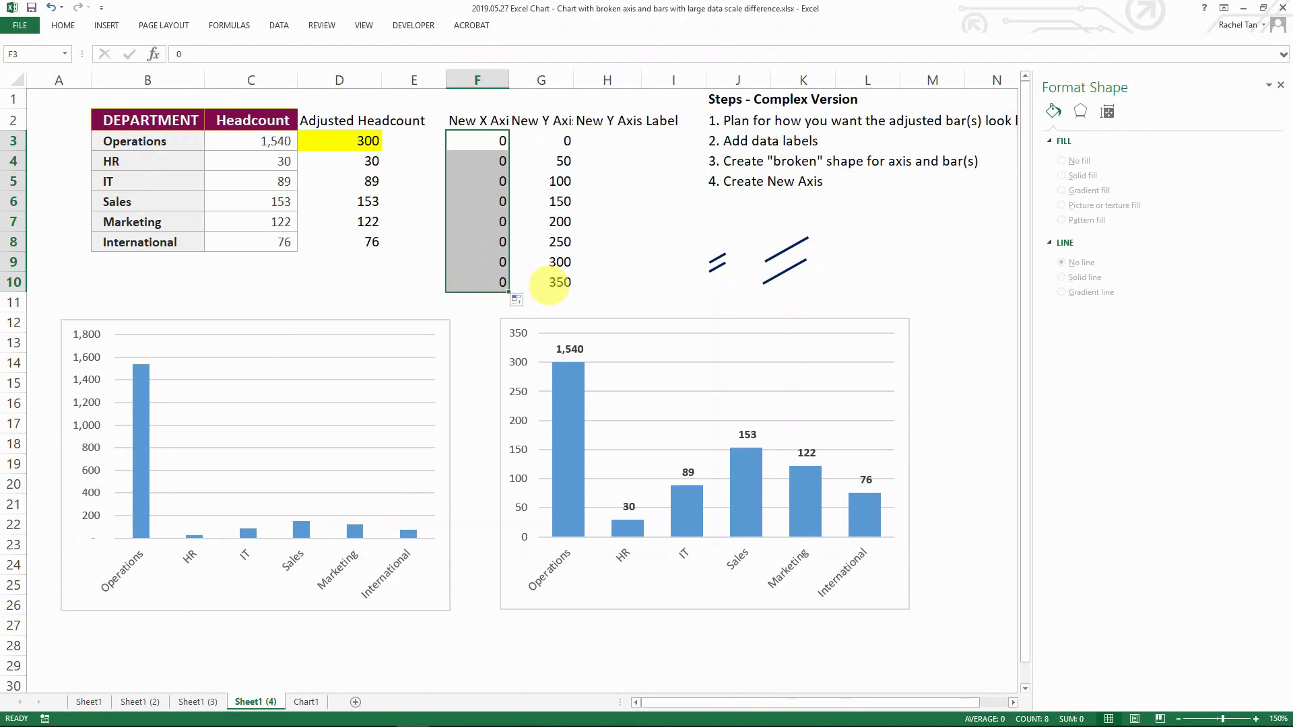
click(606, 140)
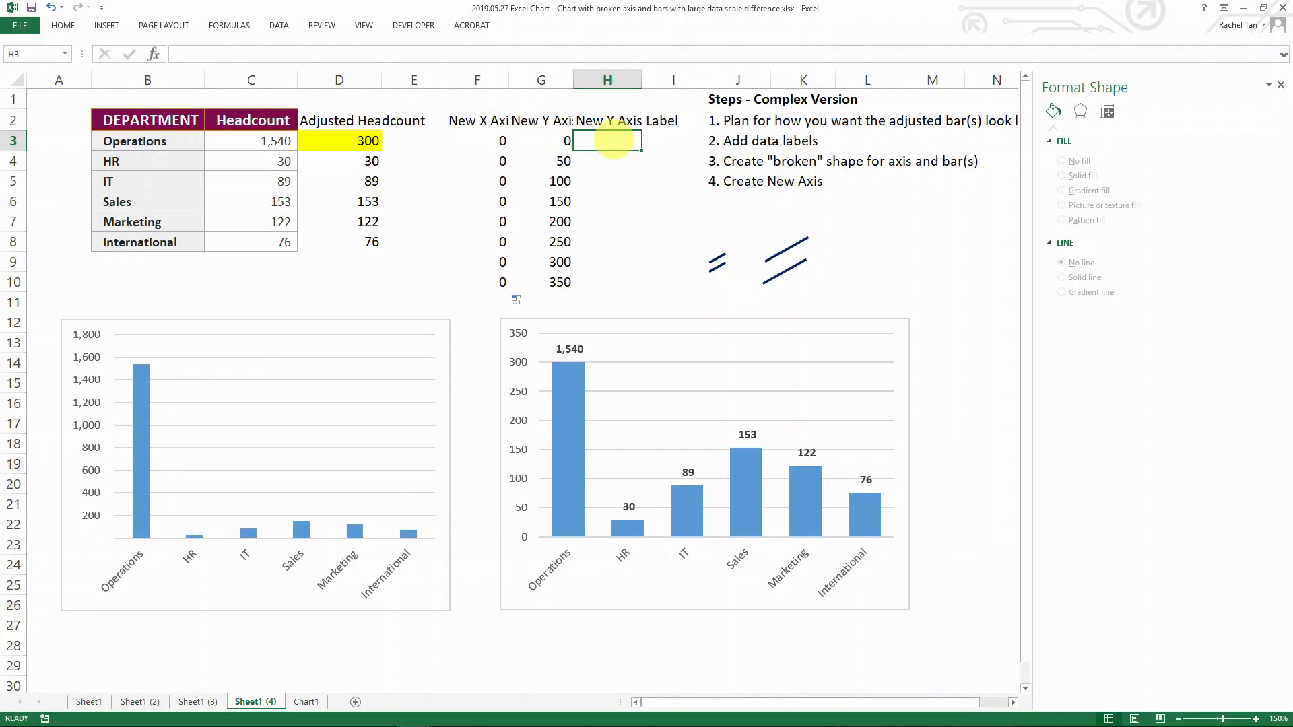
Enter =G3 in H3 and copy the 50–200 values from G4:G7 into H4:H7
click(140, 702)
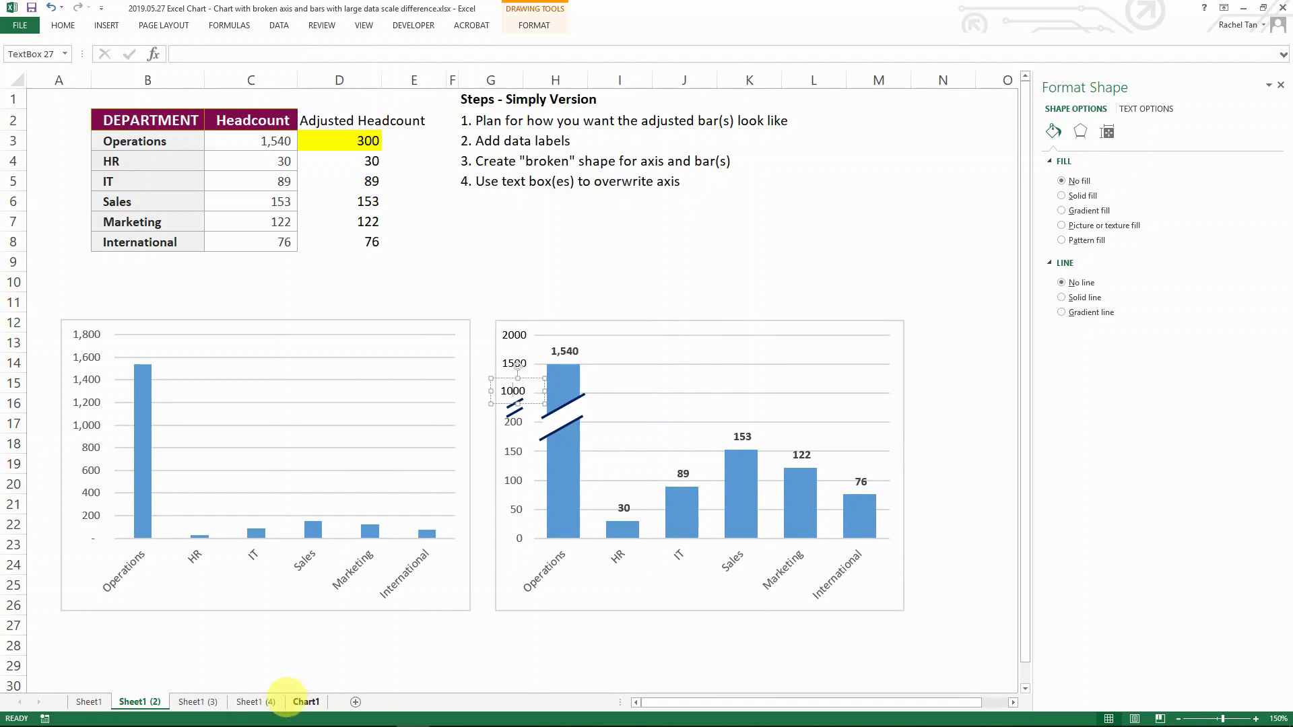
click(256, 702)
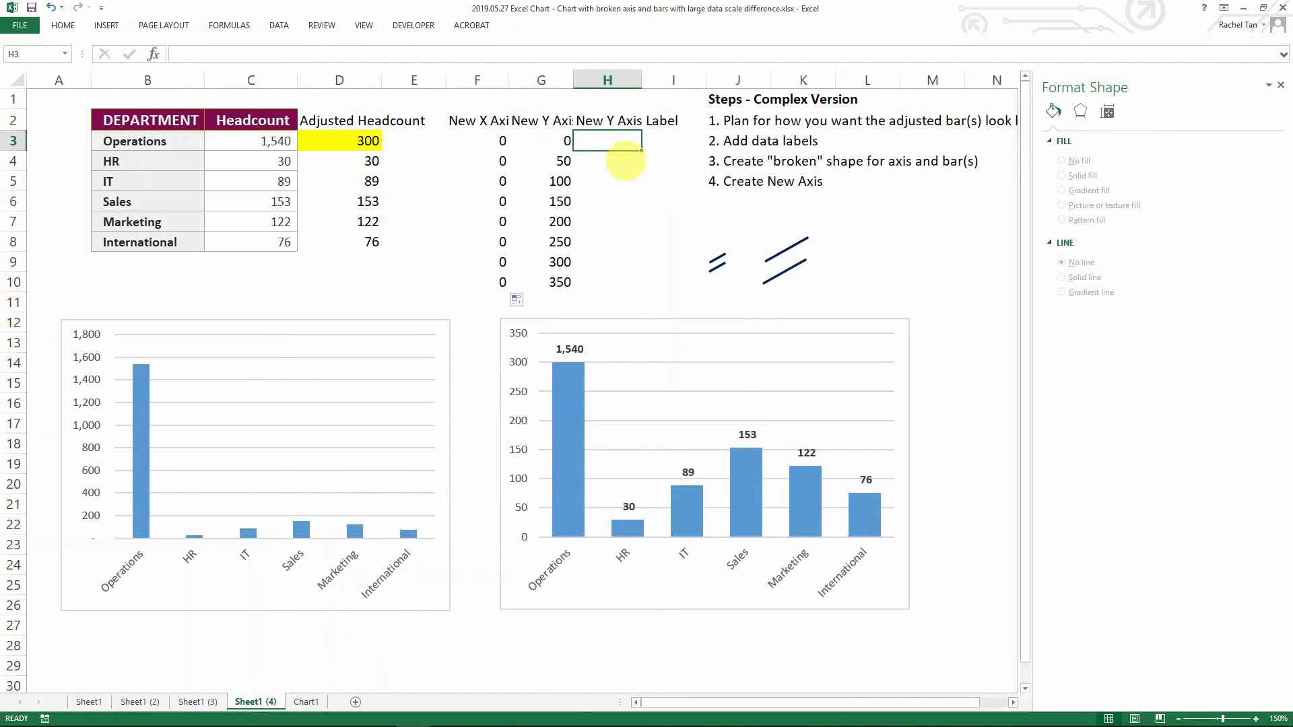
text(=G3)
key(Return)
key(Left)
key(shift+Down)
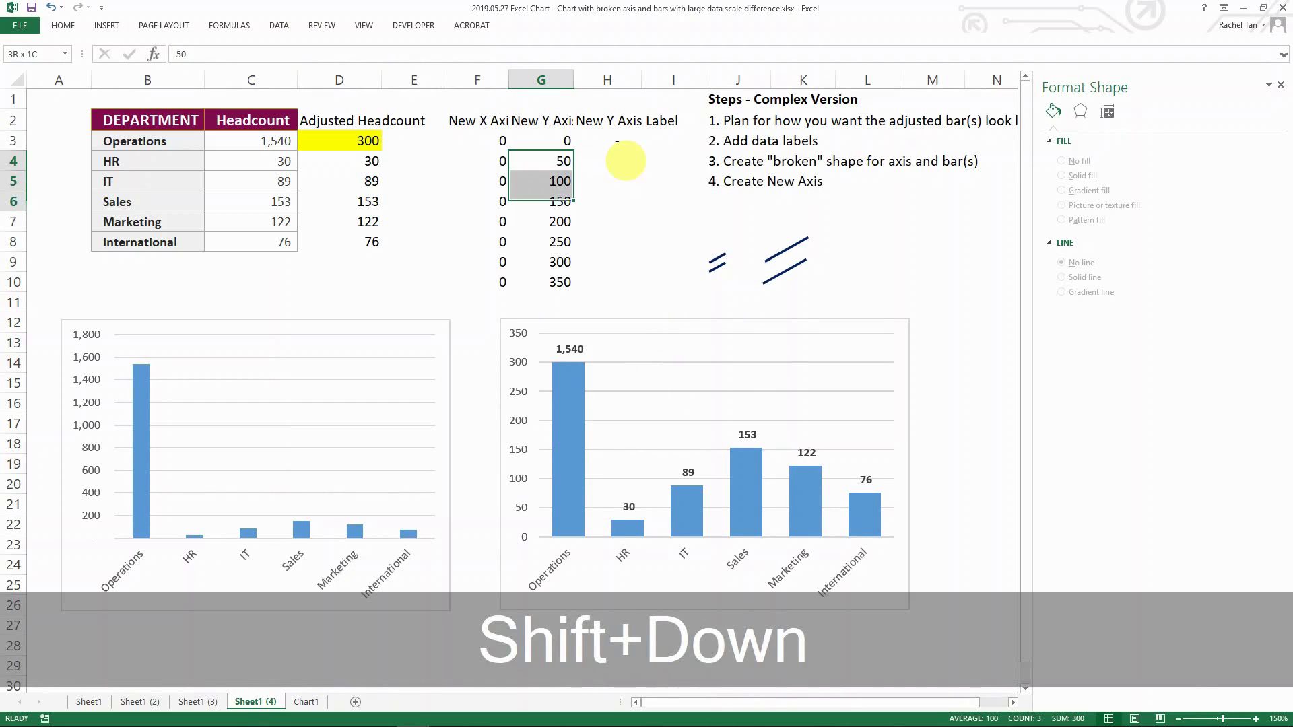
key(shift+Down)
key(shift+Down)
key(ctrl+c)
key(Right)
key(ctrl+v)
key(Escape)
key(Down)
key(Down)
key(Down)
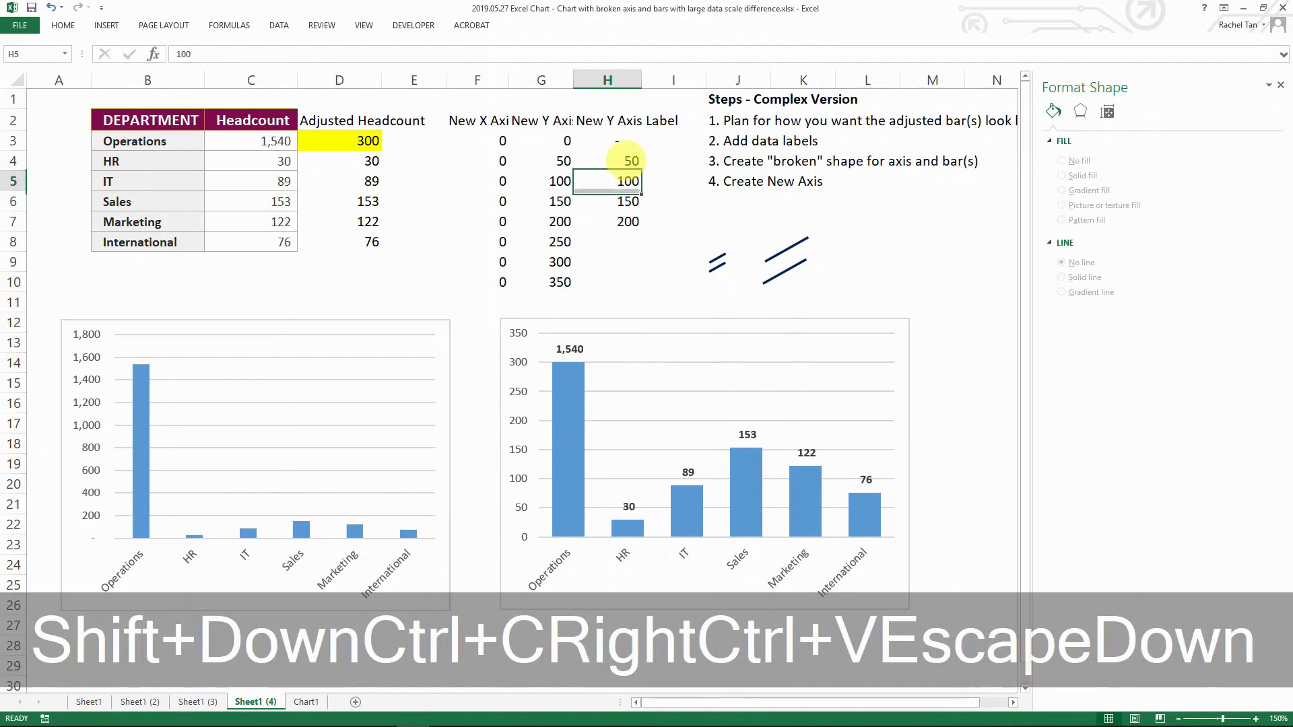
key(Down)
Enter 1,000, 1500 and 2000 into H8:H10 as the upper axis labels
text(1,0)
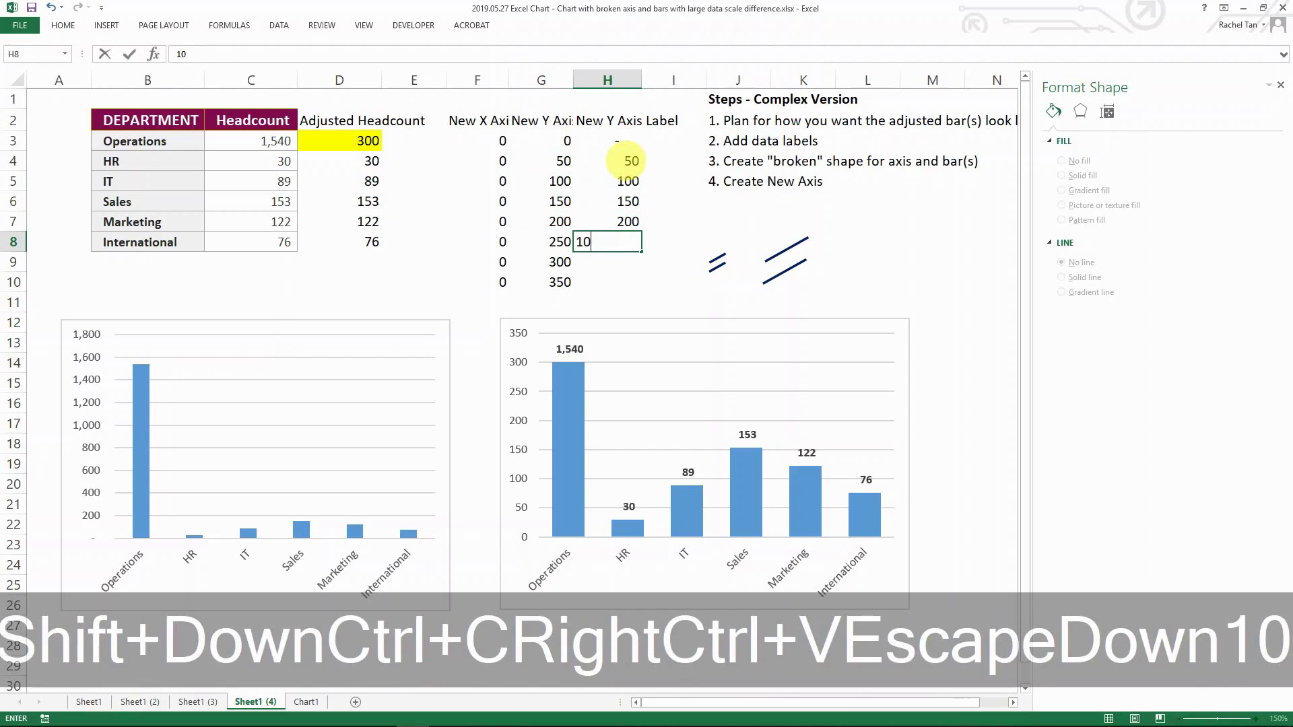
text(00)
key(Tab)
key(Left)
key(Down)
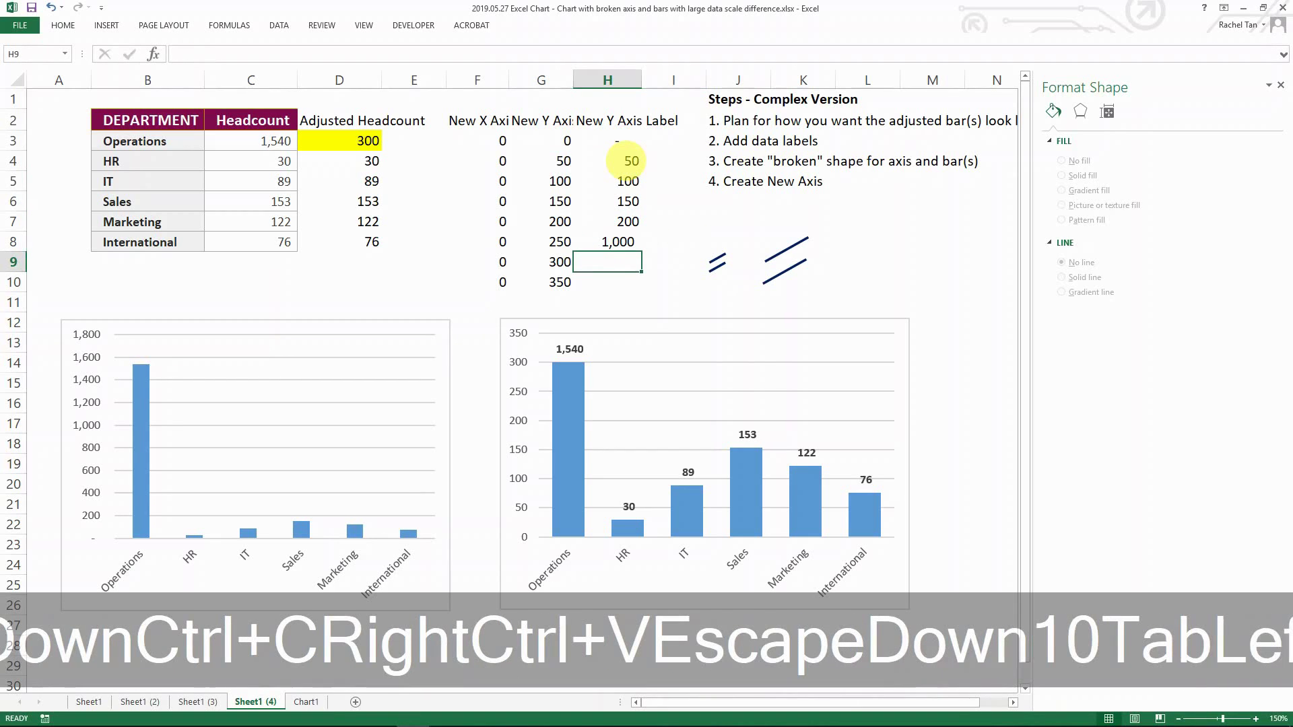
text(1500)
key(Tab)
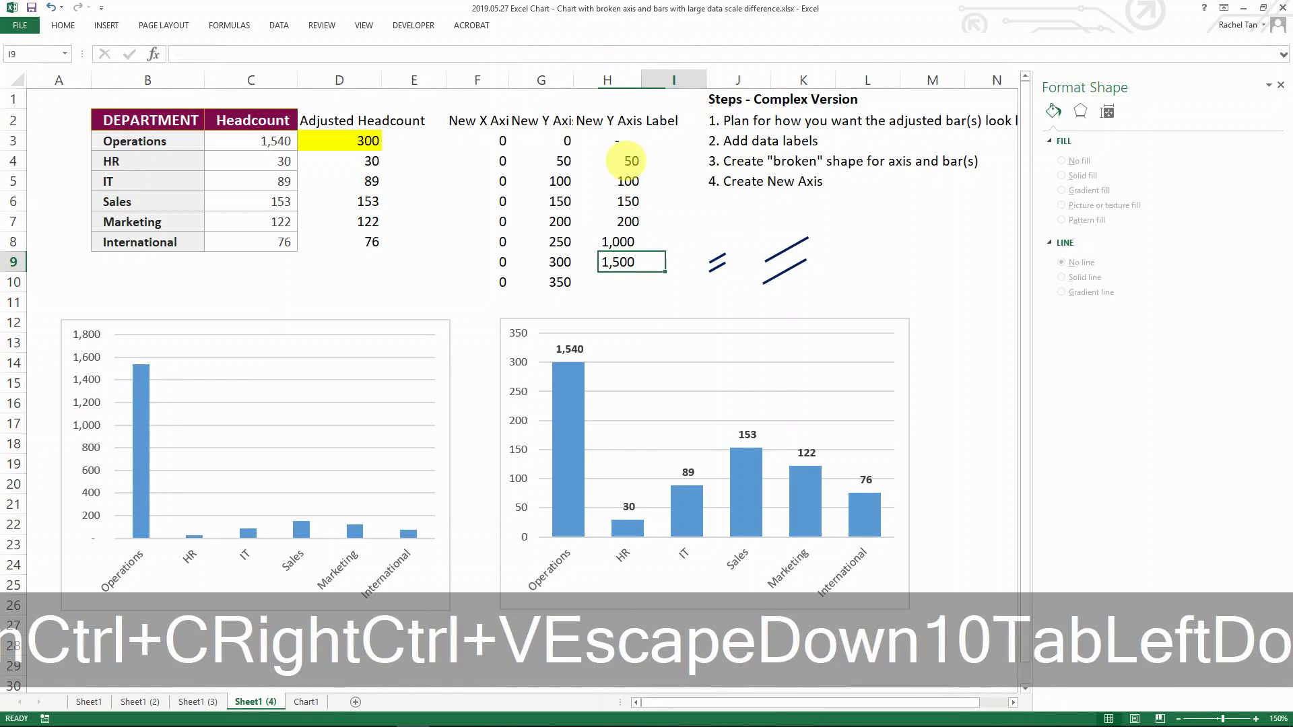
key(Left)
key(Down)
text(20)
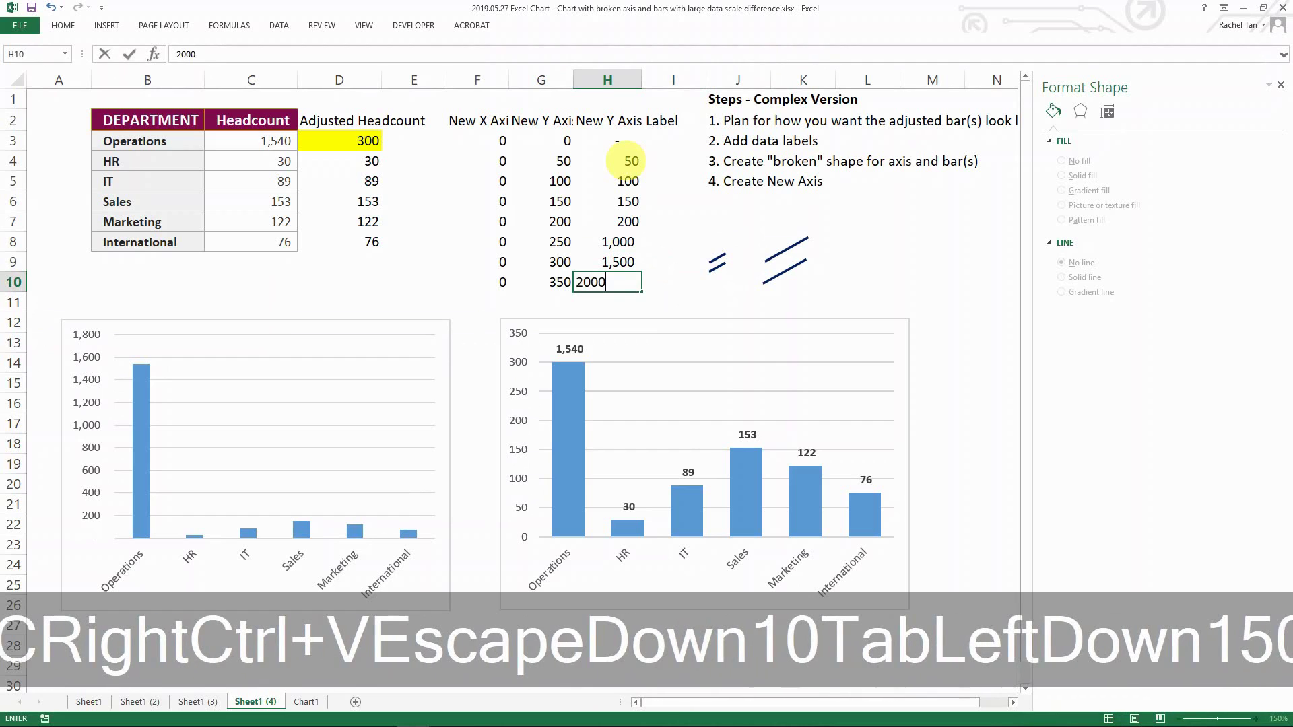
text(00)
key(Tab)
key(Left)
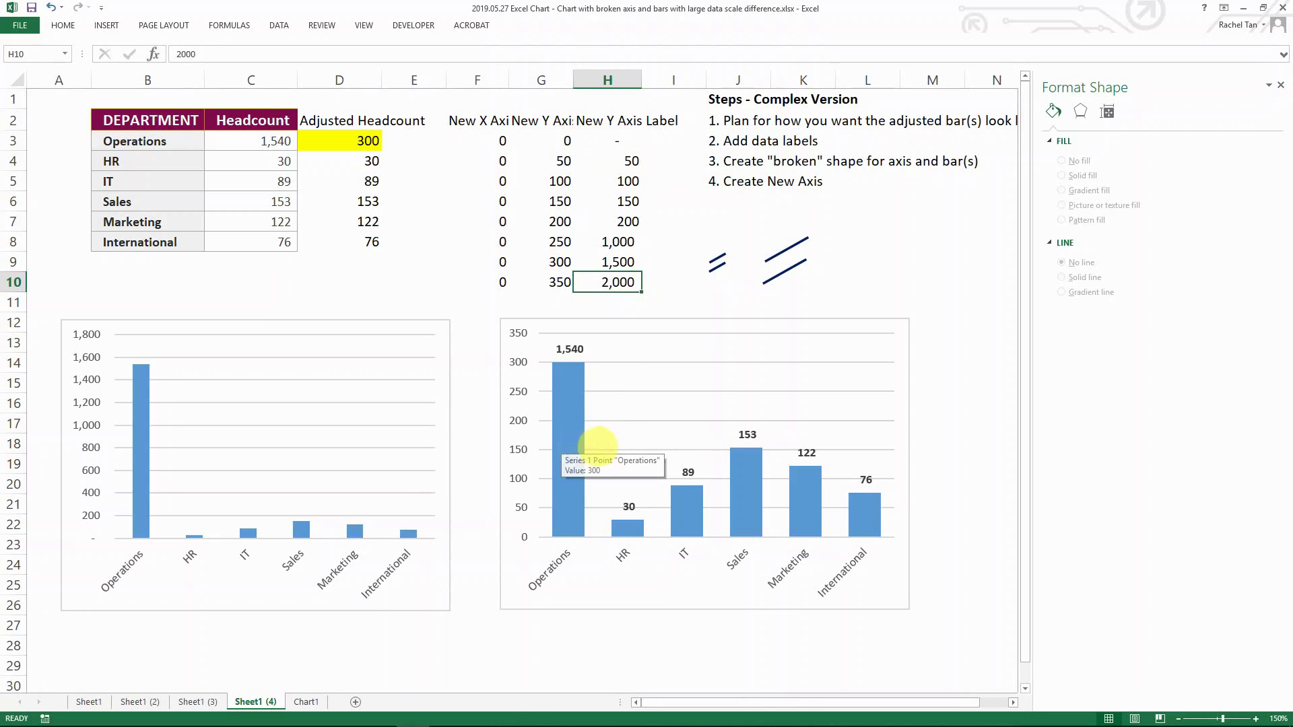
Add a series named 'Y Axis' with values G3:G10 to the right-hand chart via Select Data
click(612, 434)
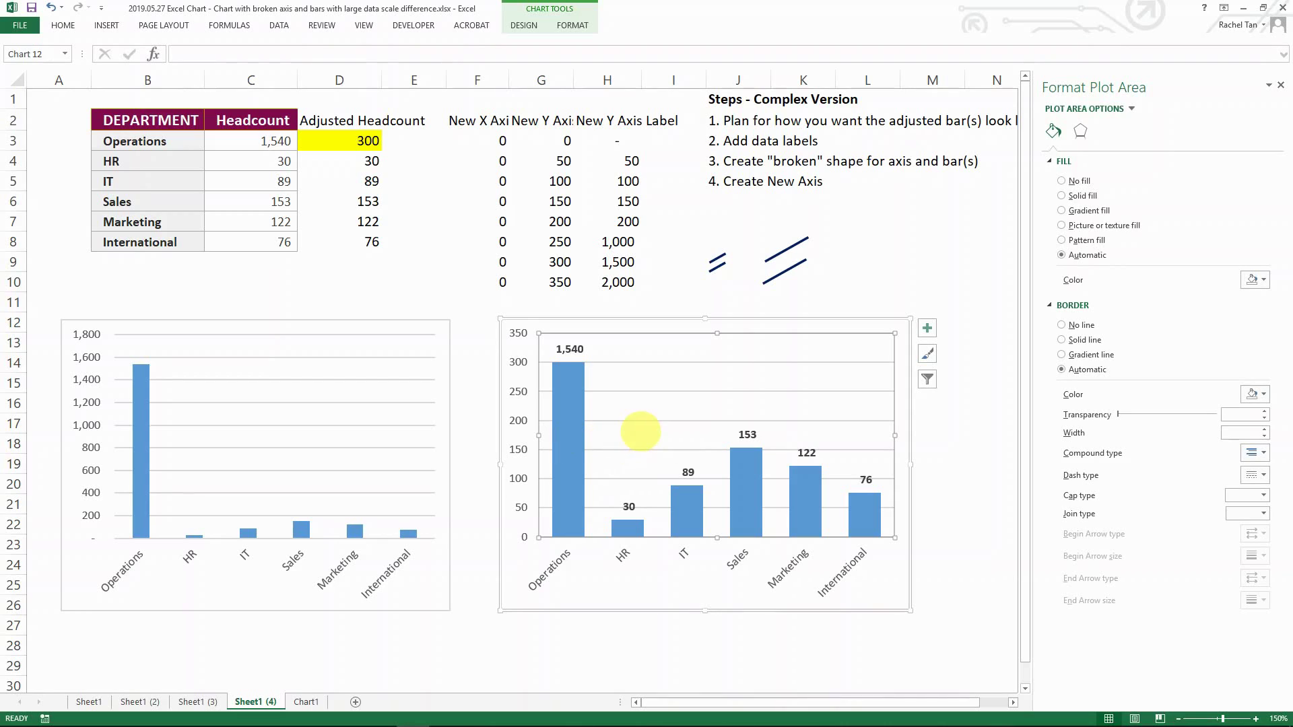
right_click(626, 434)
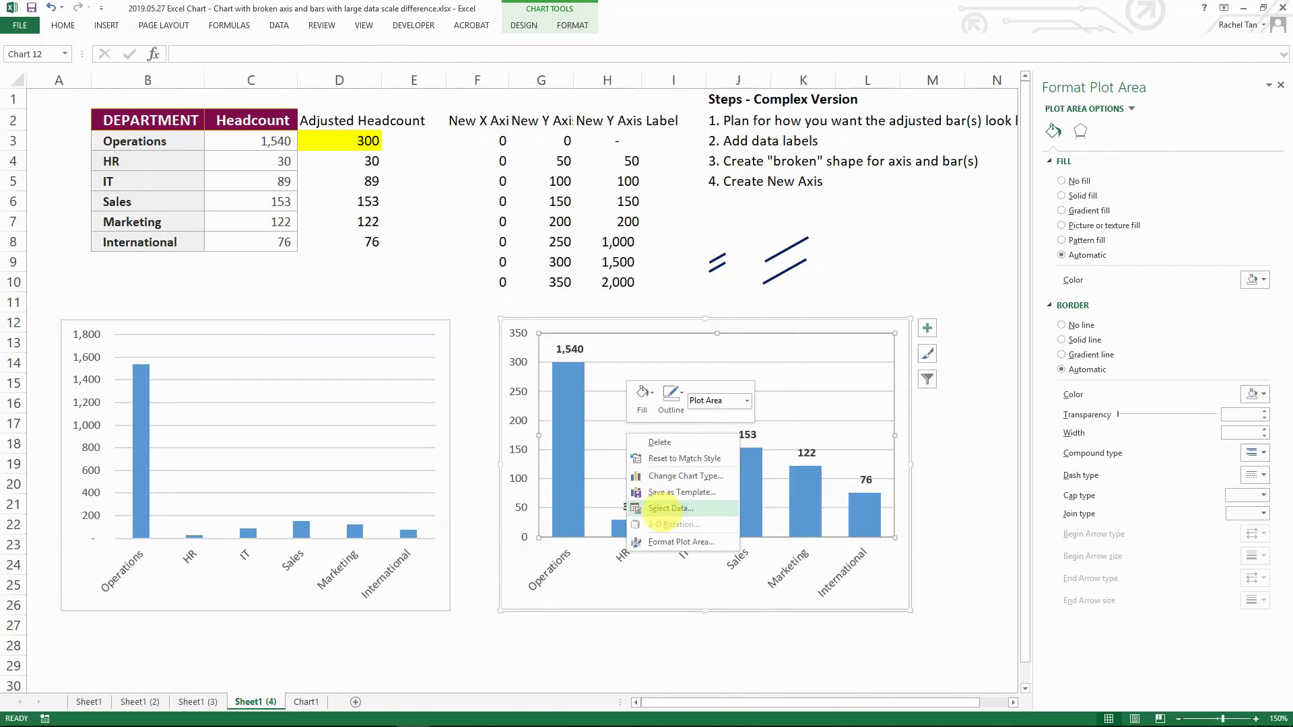
click(671, 508)
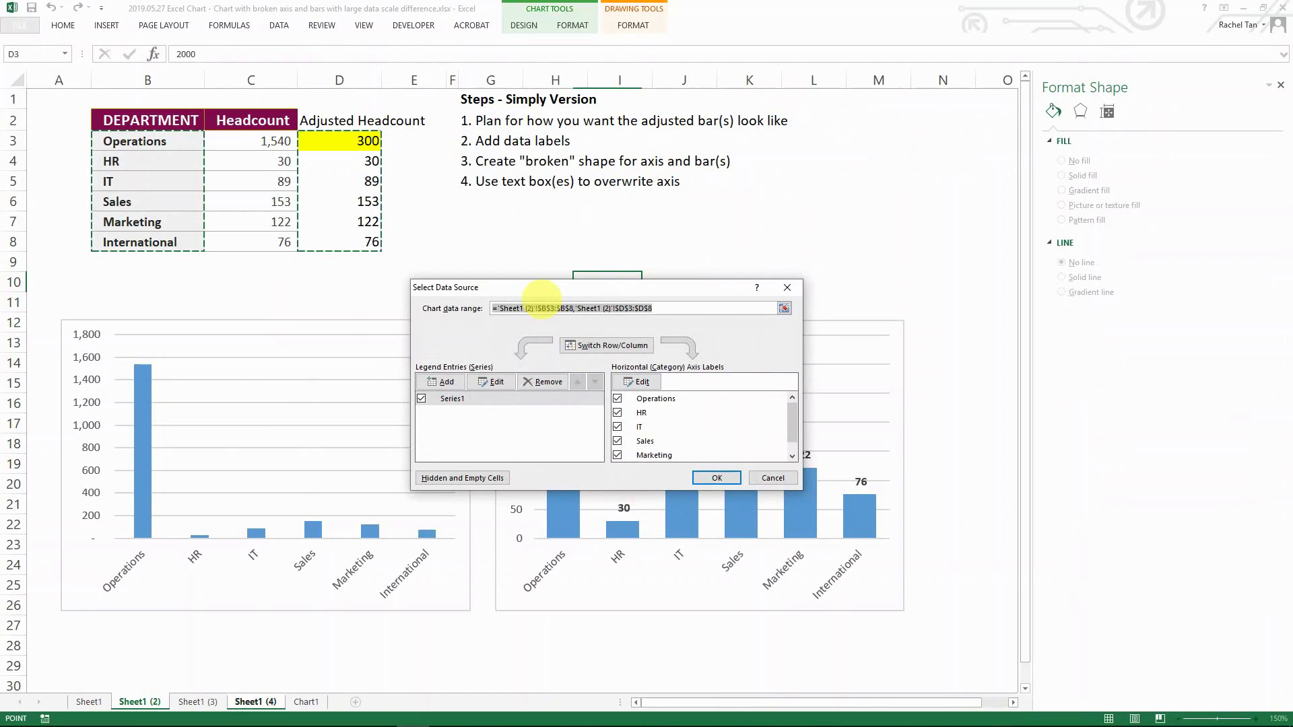
click(445, 381)
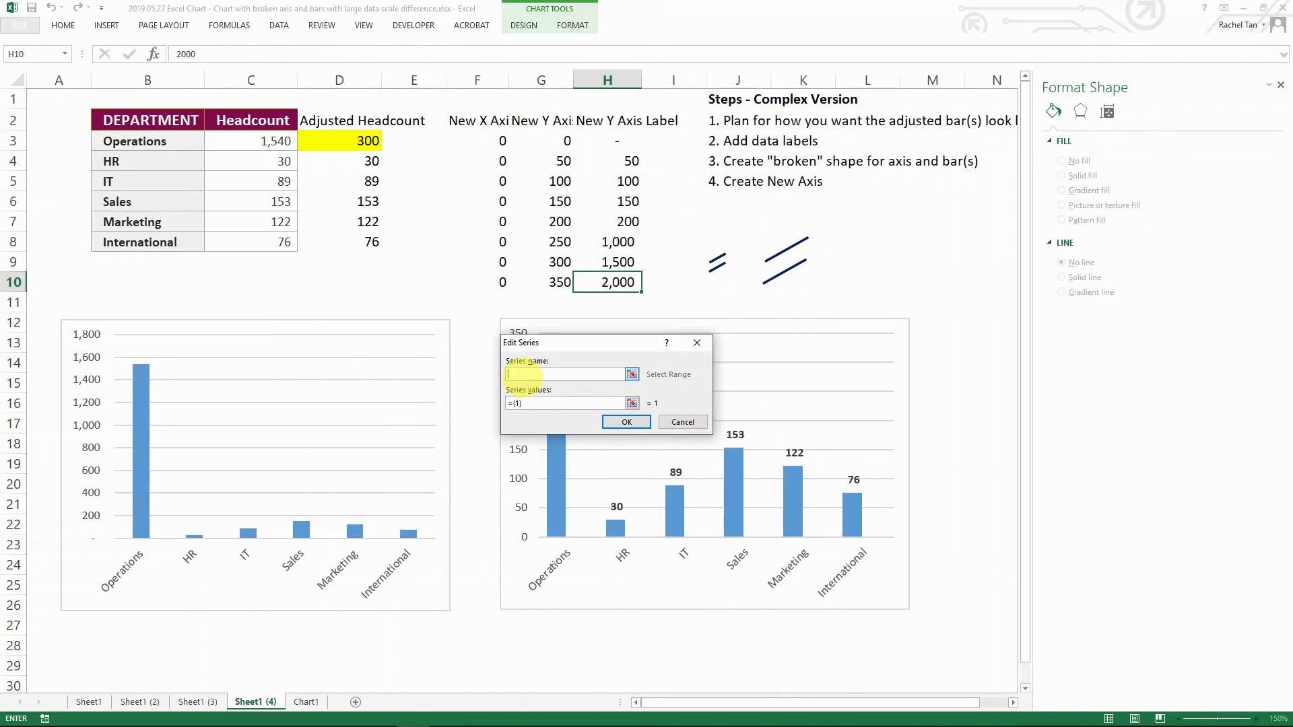
text(Y)
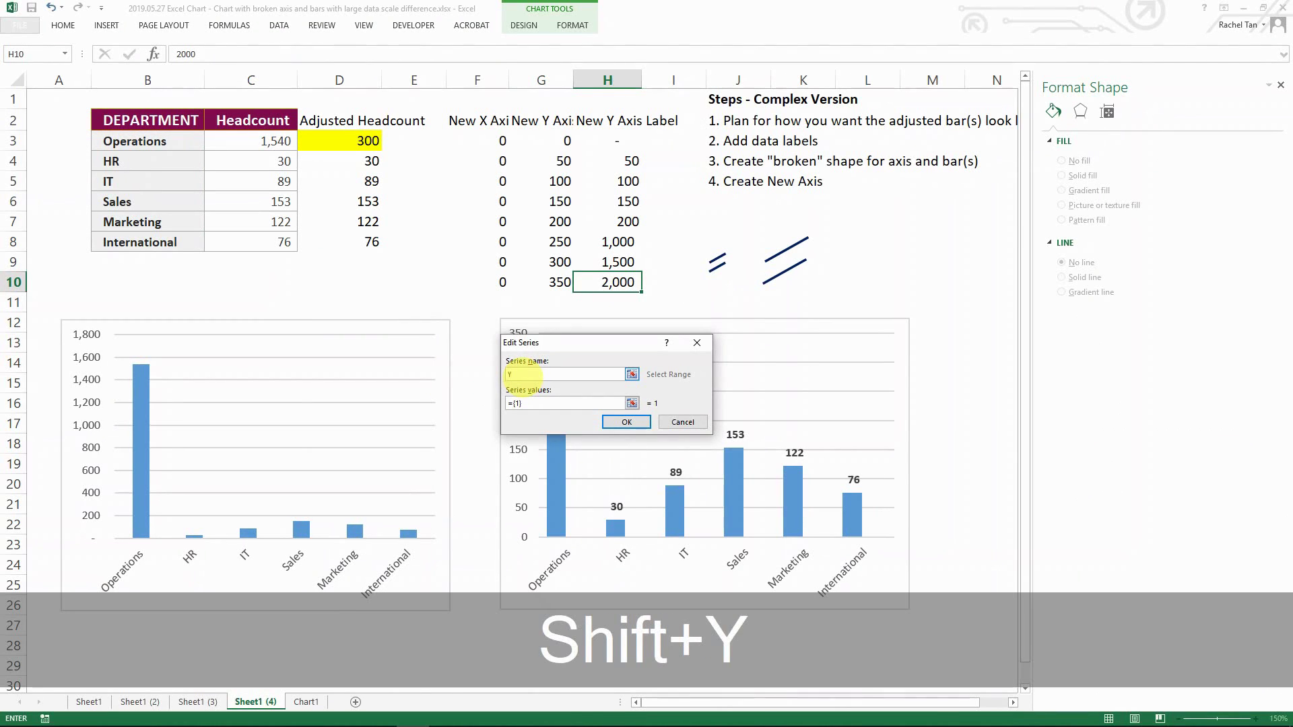
key(shift)
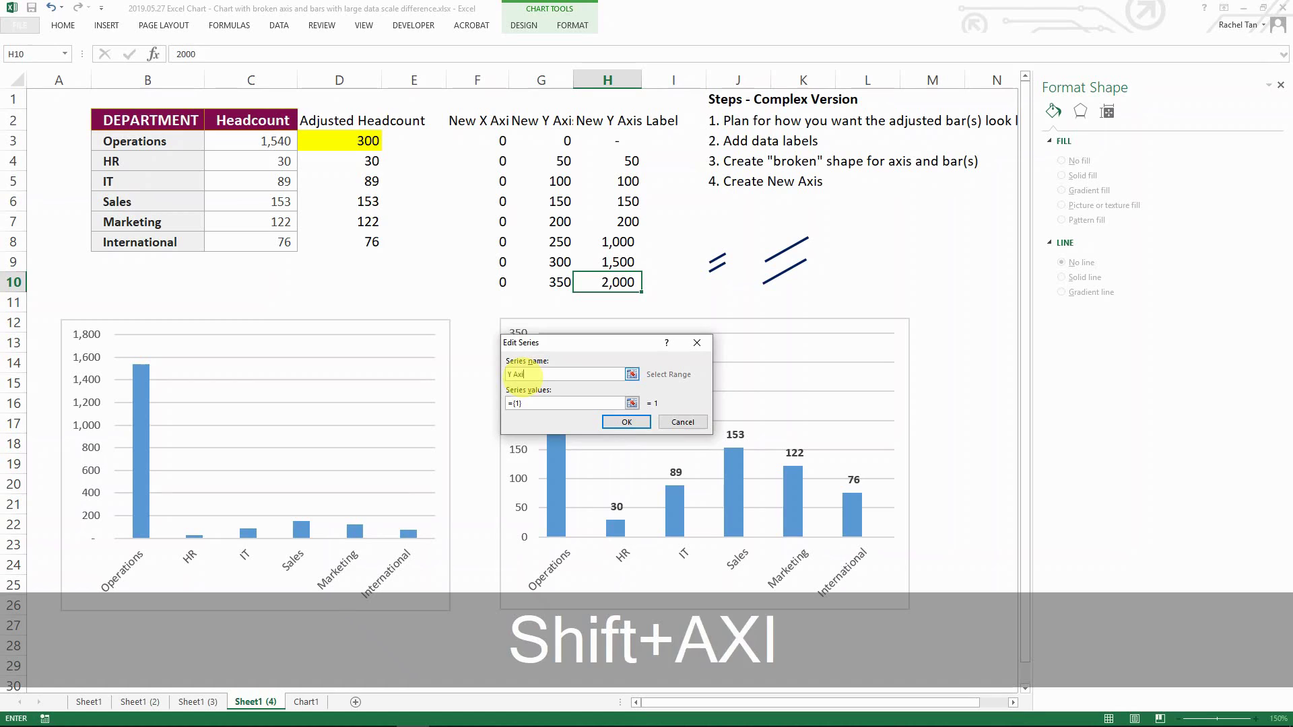
text(s)
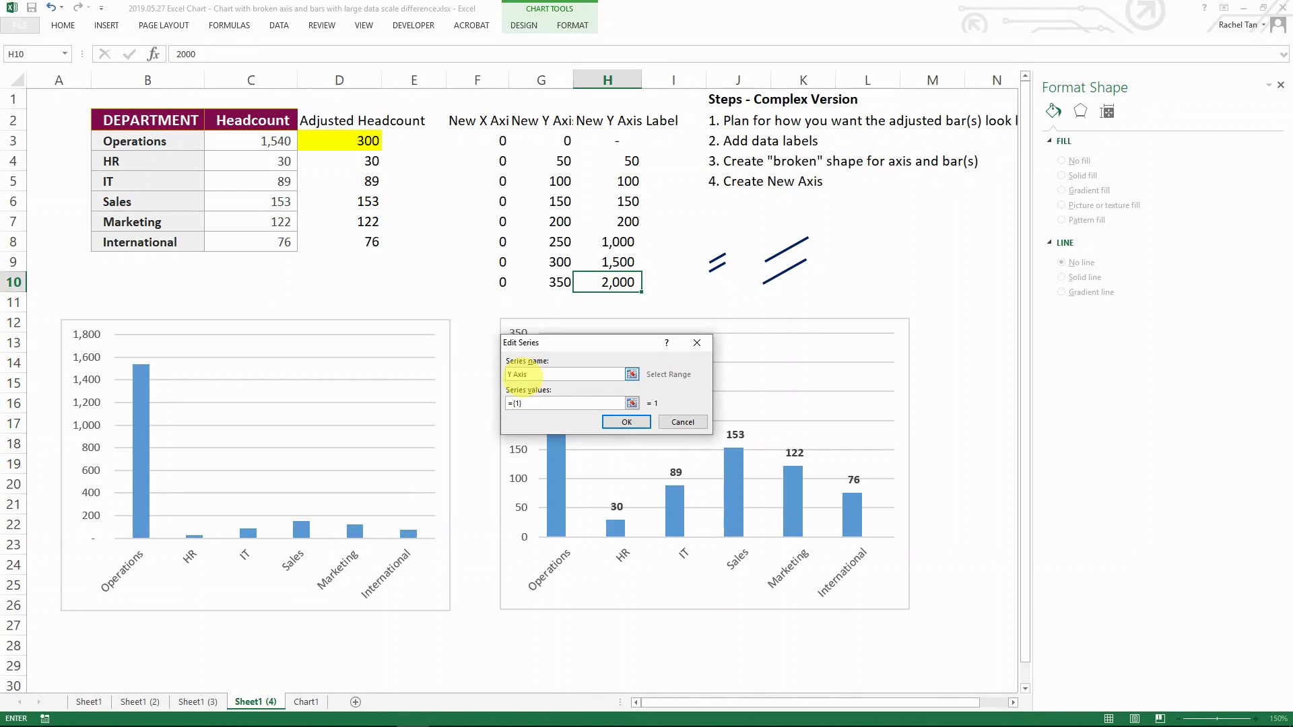
click(557, 402)
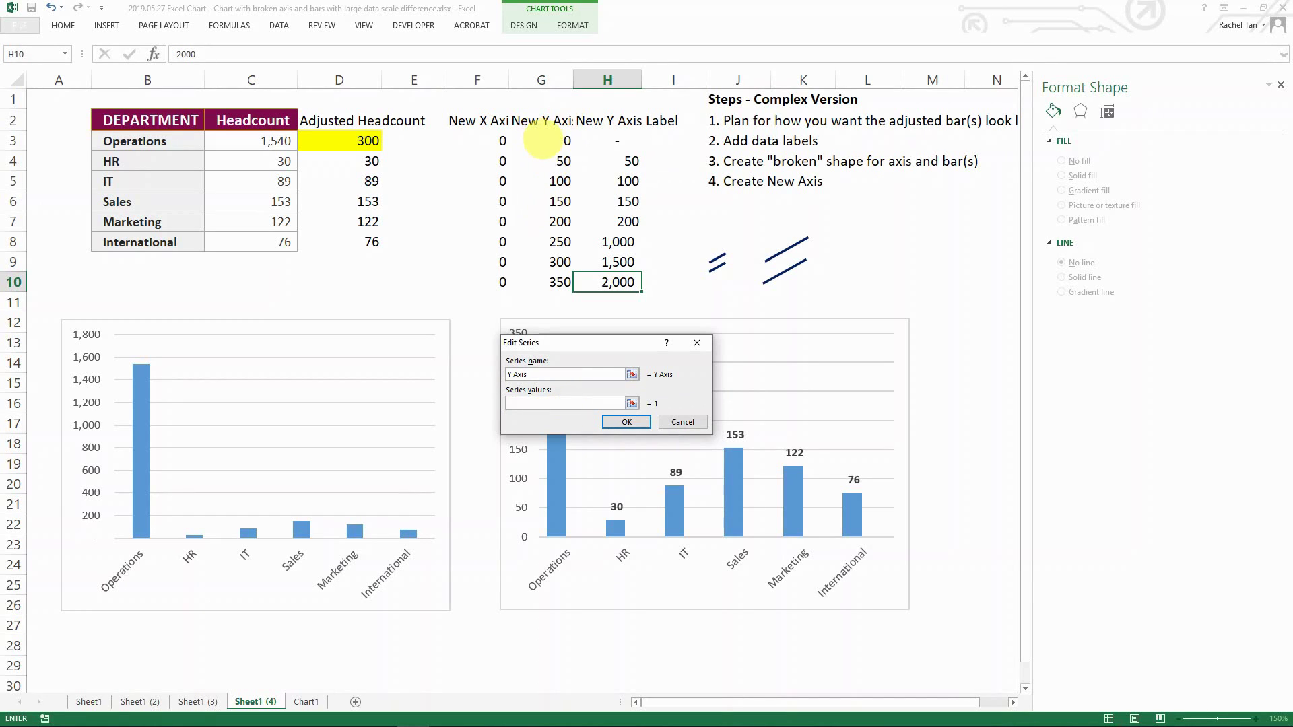
drag(543, 141, 544, 276)
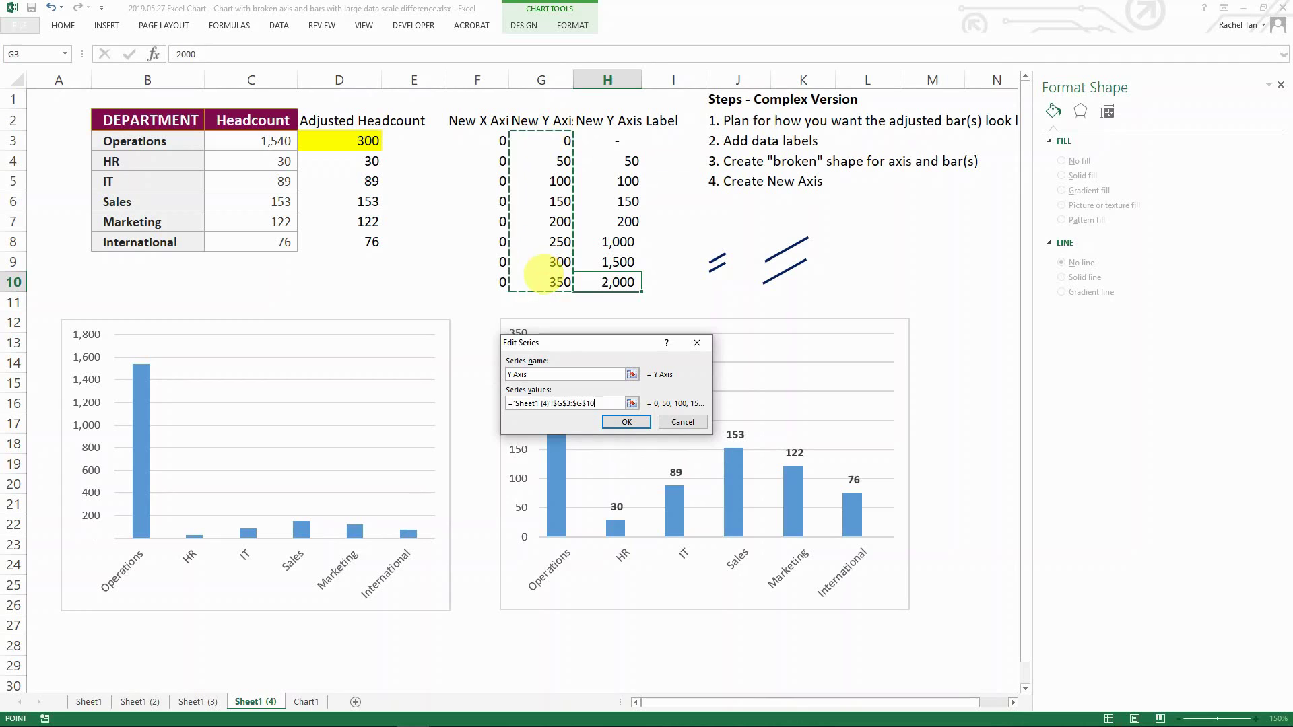
click(626, 422)
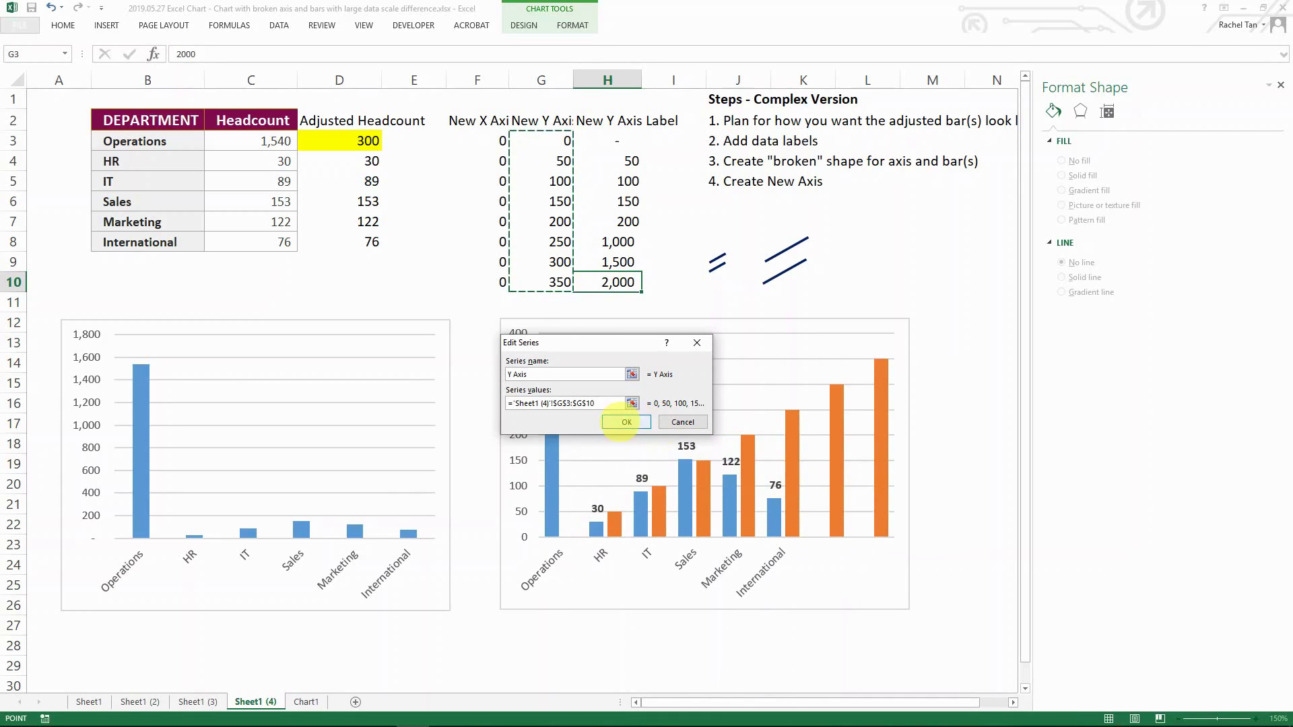
click(625, 421)
click(713, 477)
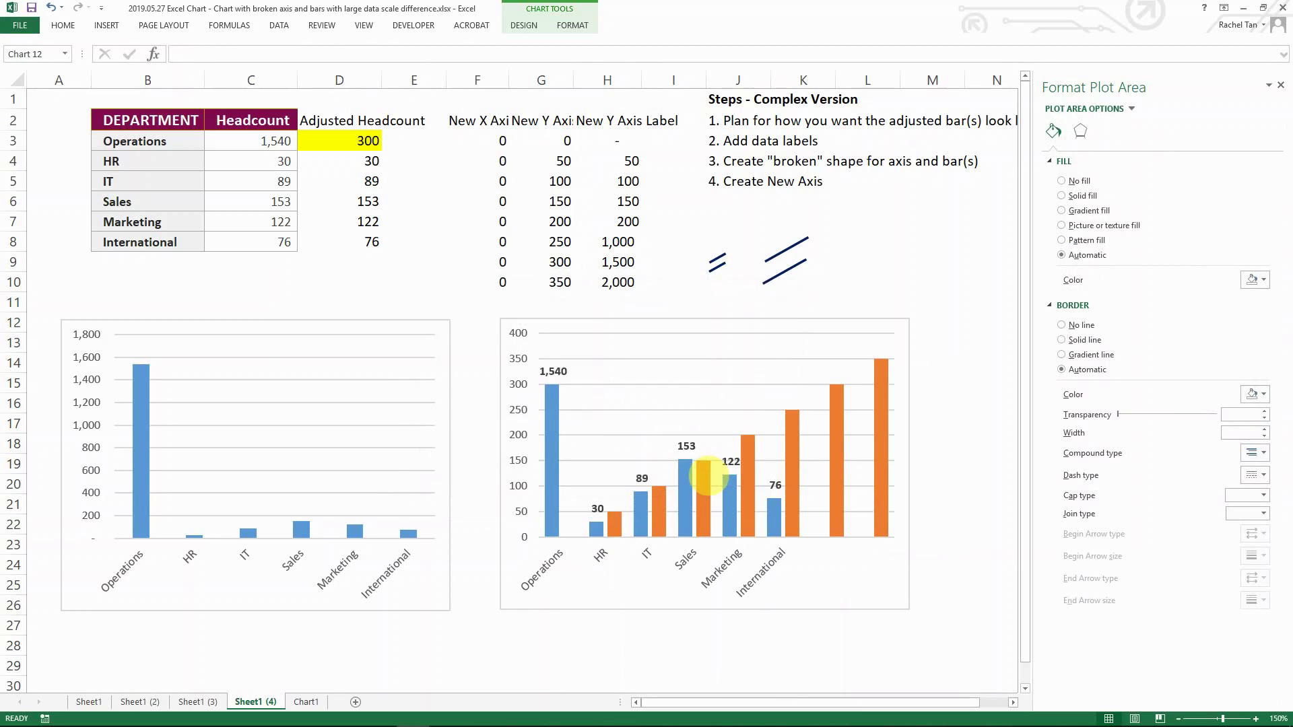
click(704, 495)
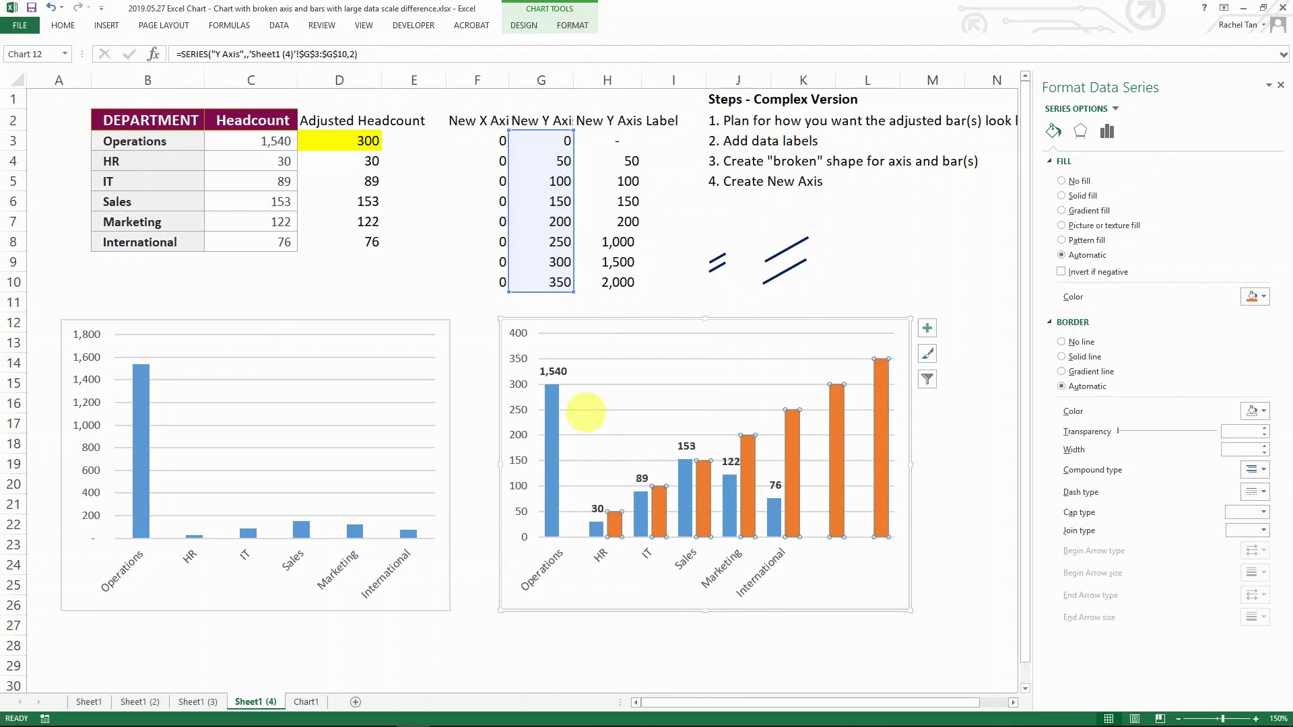
In Change Chart Type's Combo settings, make the Y Axis series Scatter on the Secondary Axis
click(524, 26)
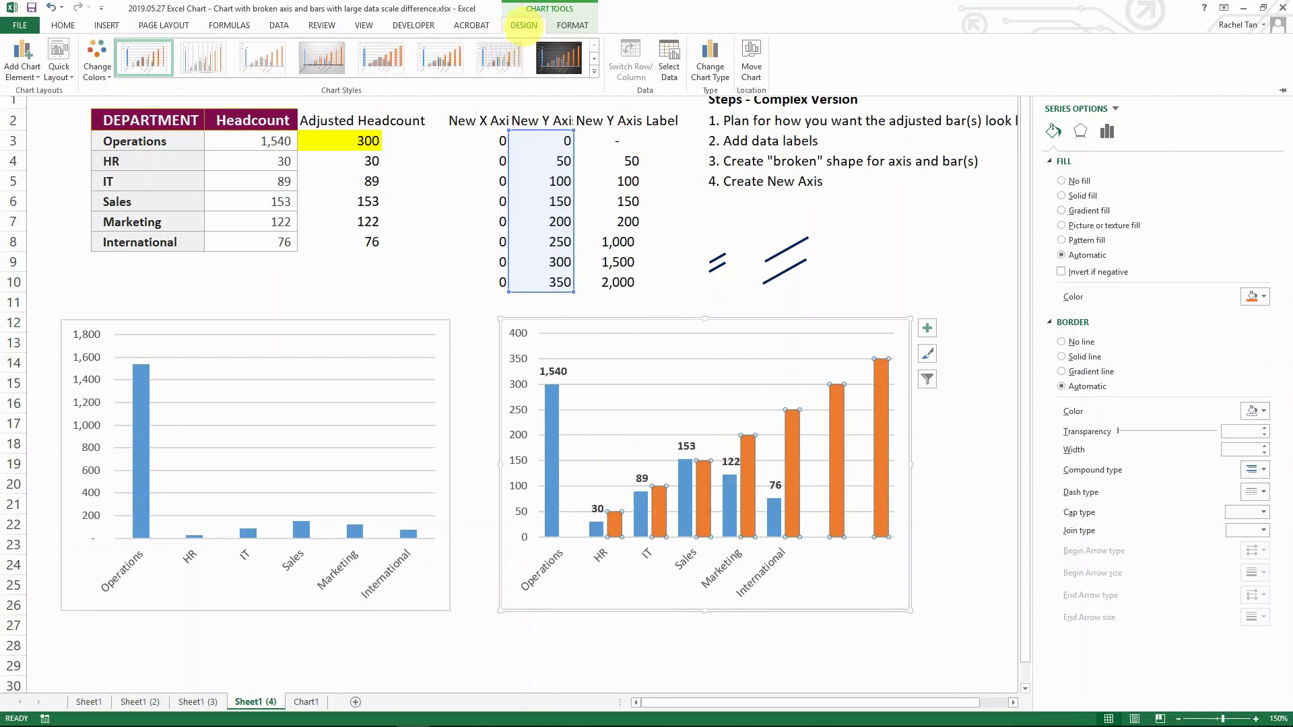
click(710, 59)
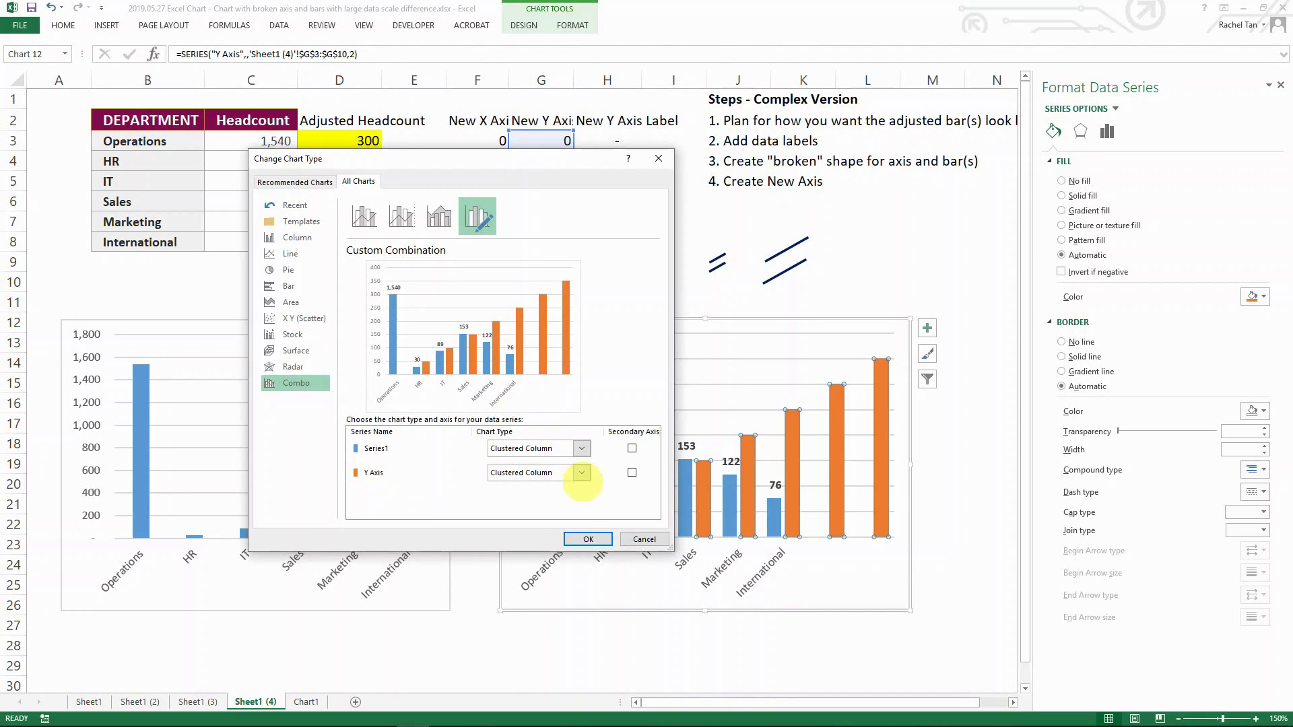
click(581, 473)
scroll(635, 337, down, 5)
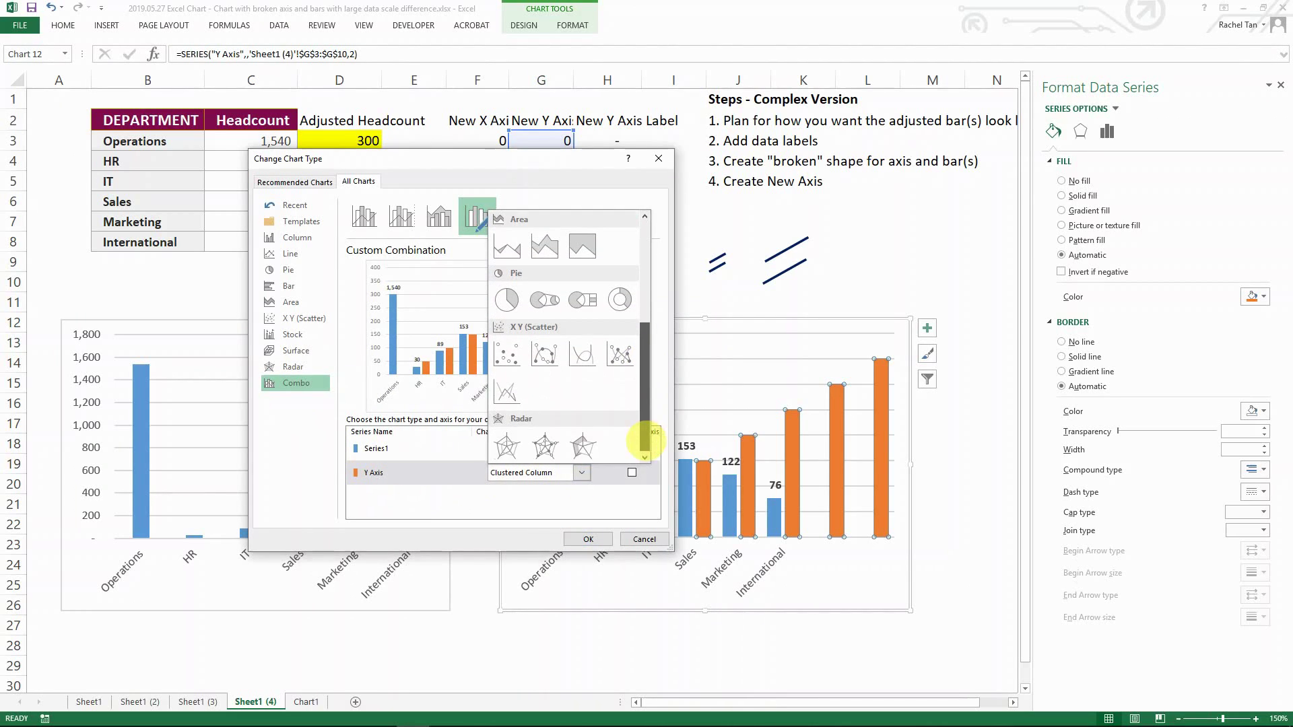
click(505, 352)
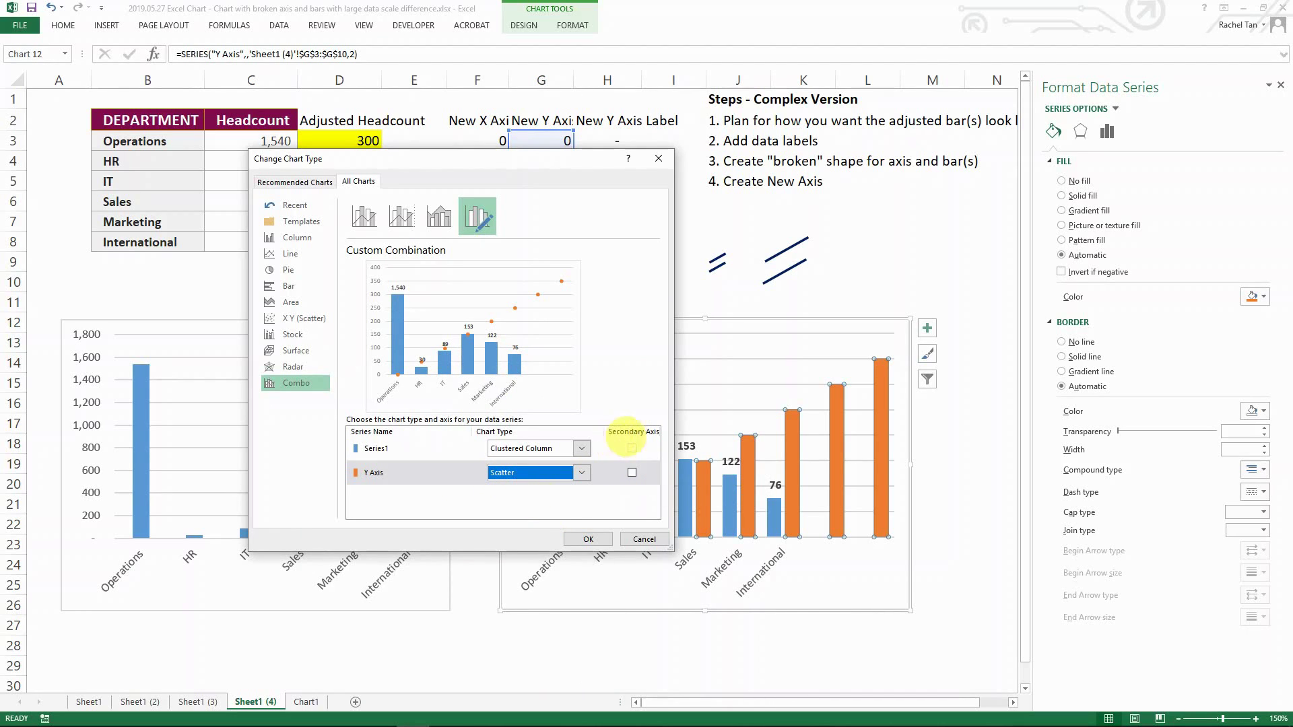
click(631, 473)
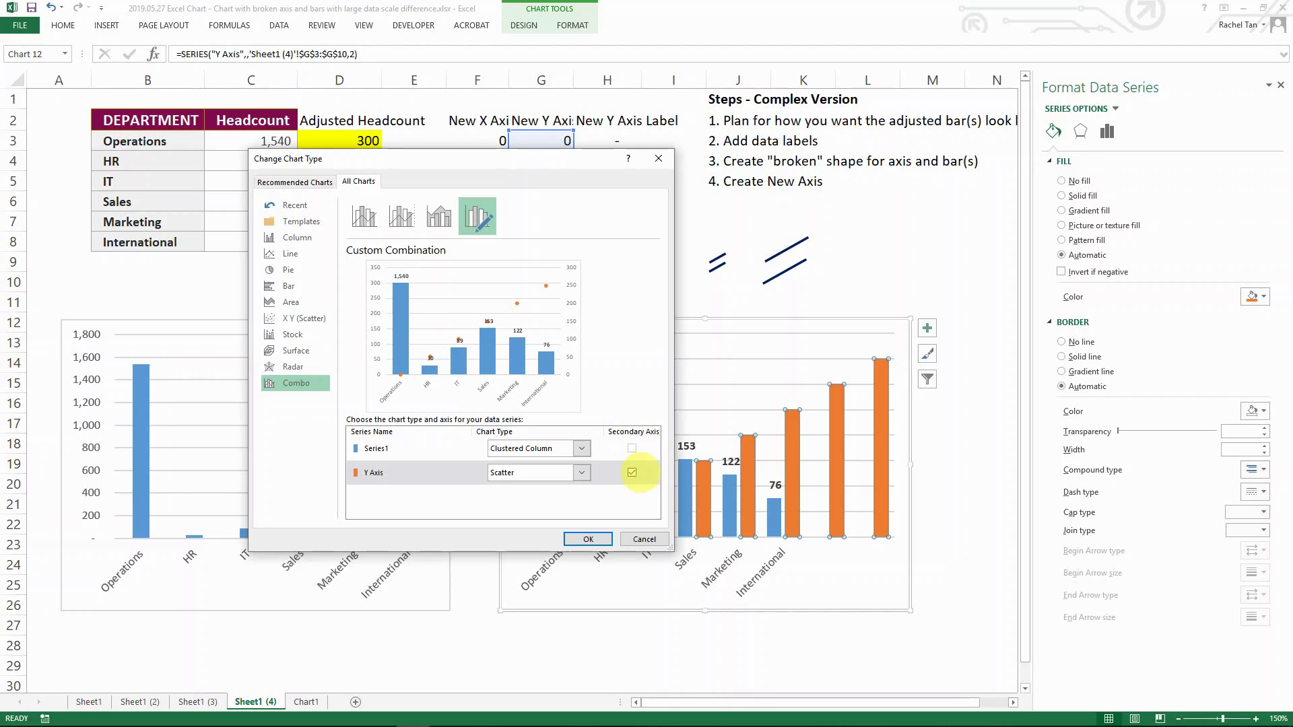
click(588, 540)
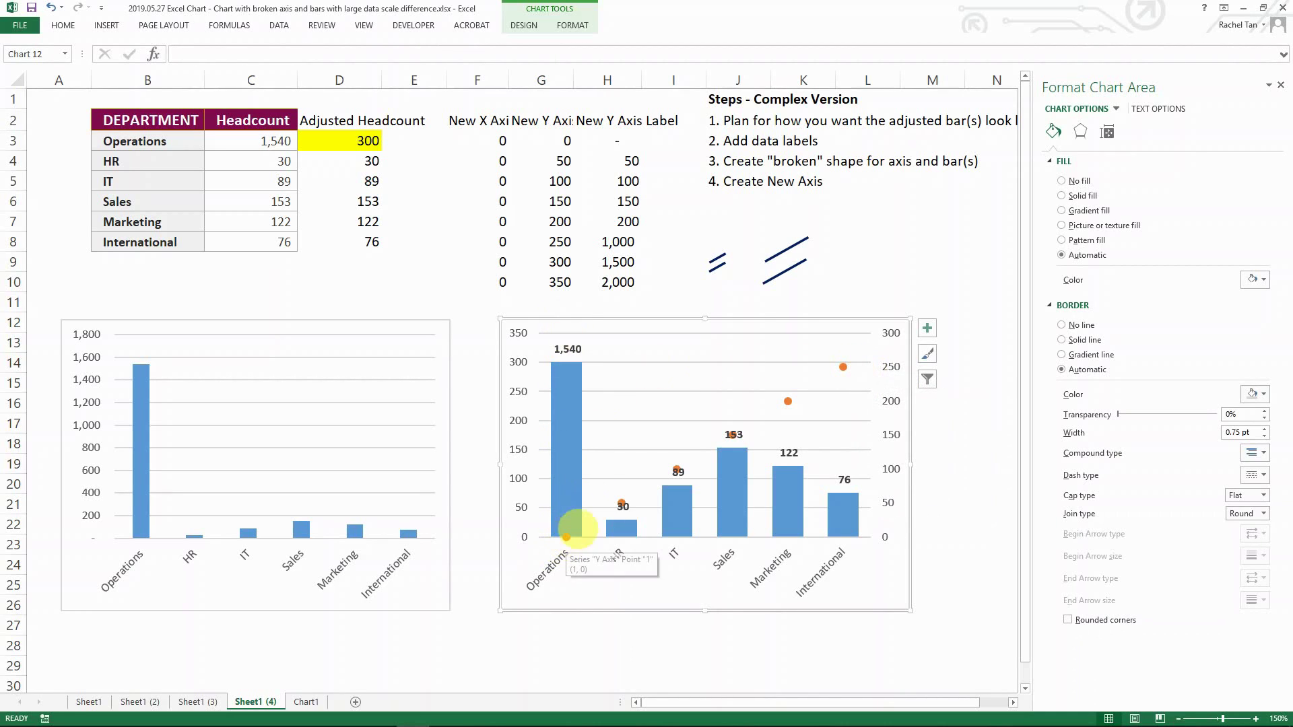
Edit the Y Axis series in Select Data so its Series X values are F3:F10
click(788, 401)
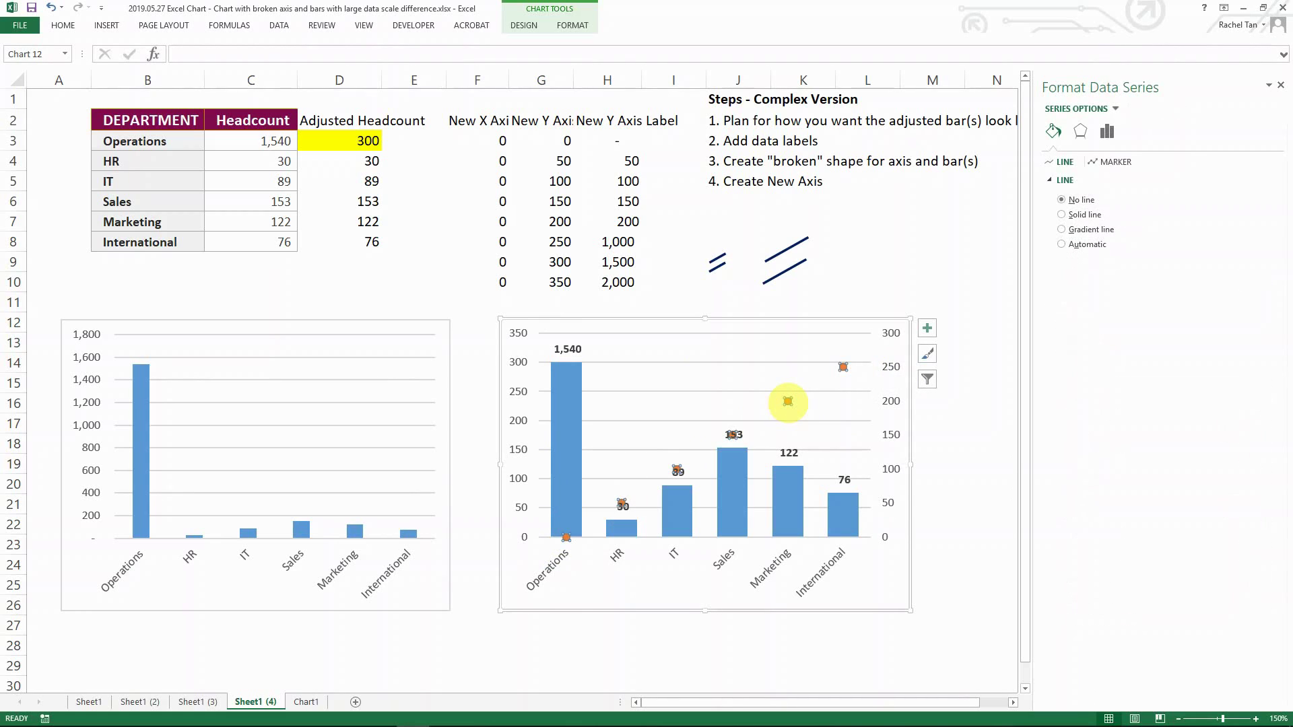
right_click(788, 402)
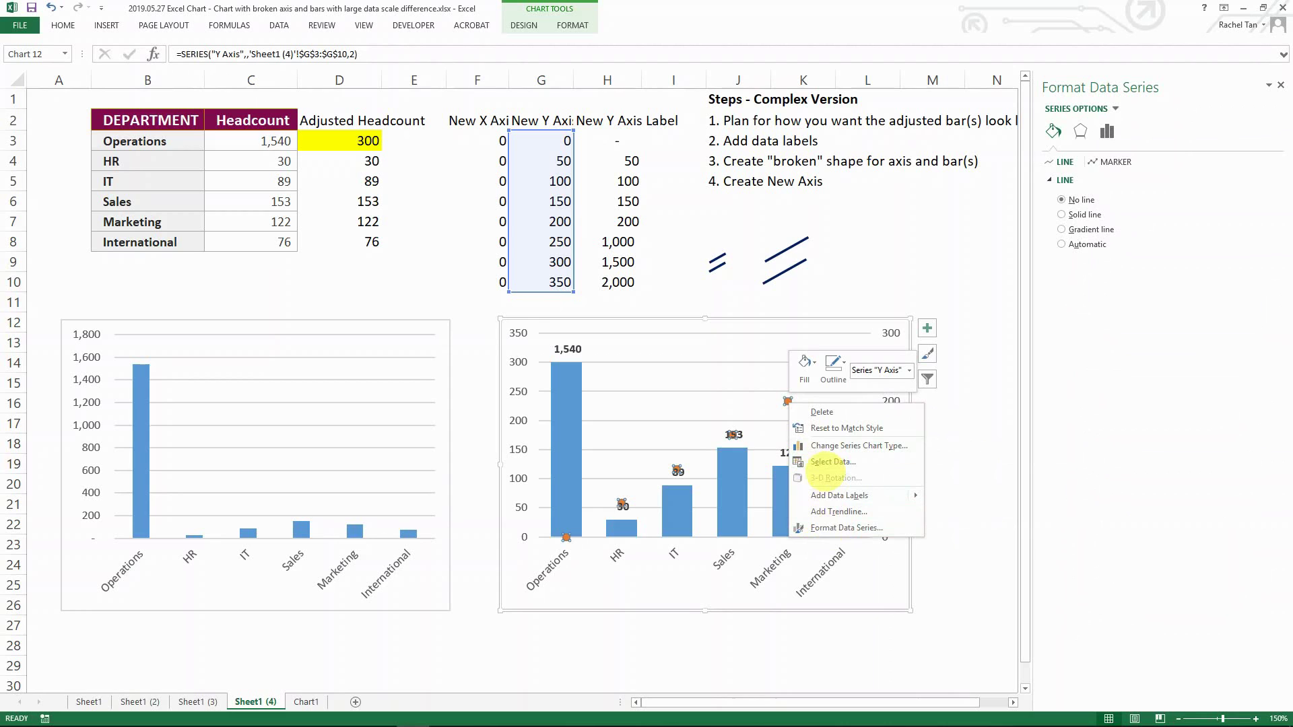
click(832, 462)
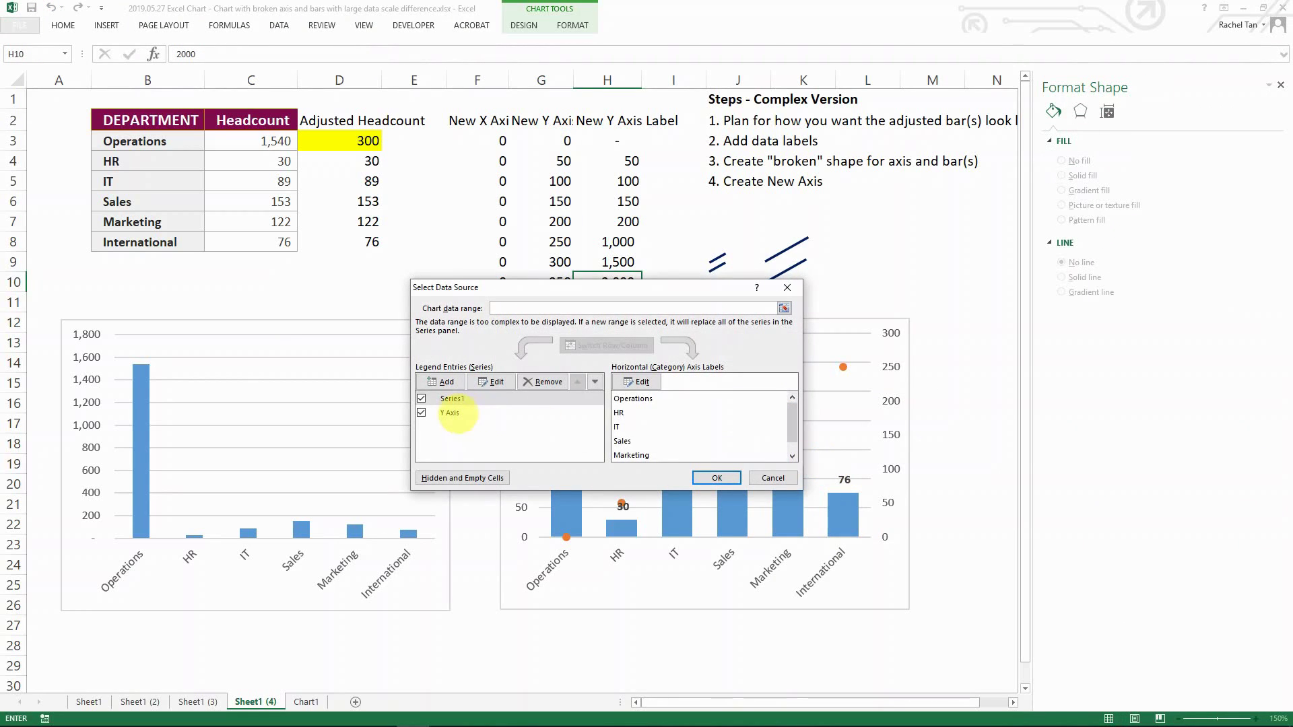
click(458, 413)
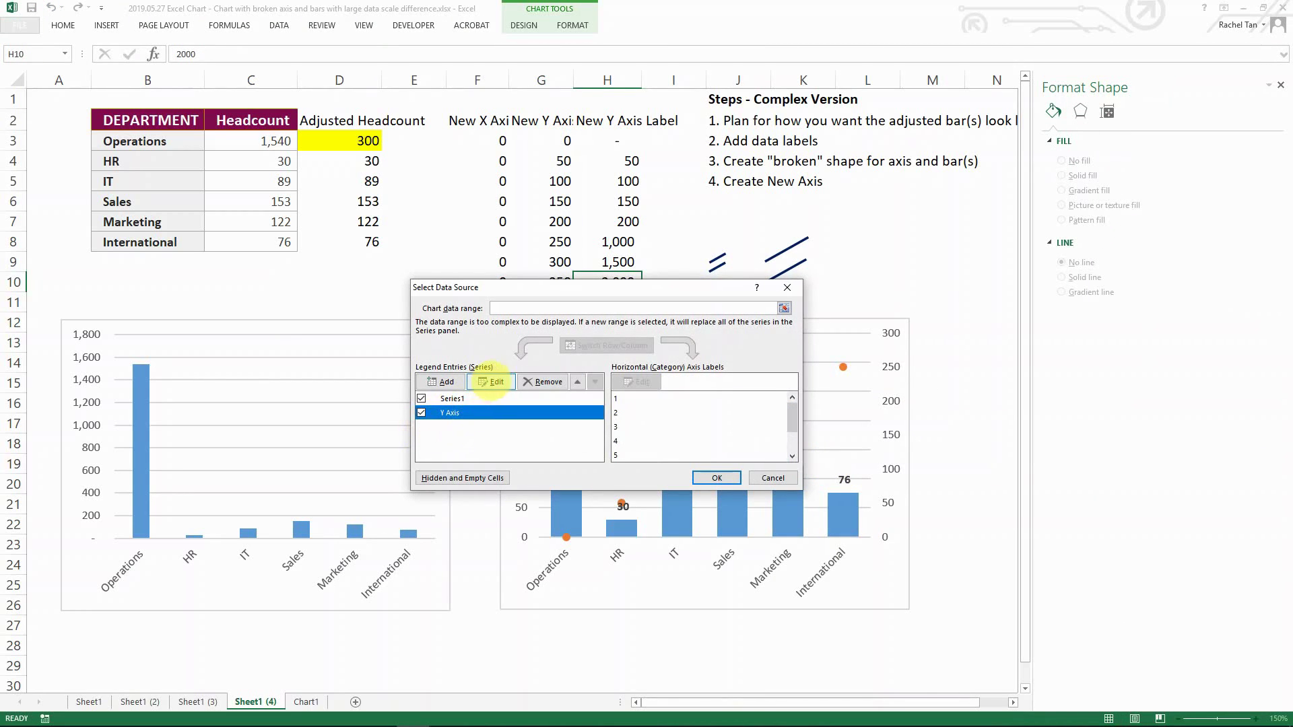
click(492, 382)
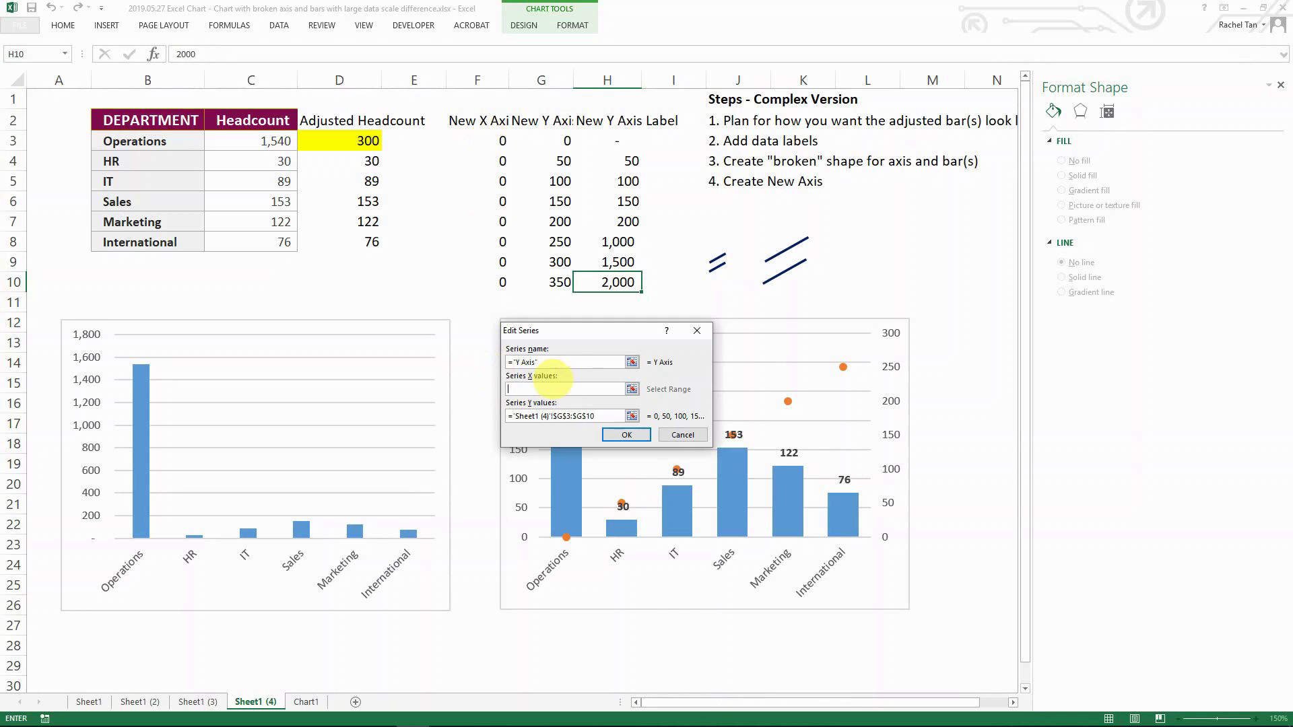
click(490, 140)
drag(485, 140, 491, 280)
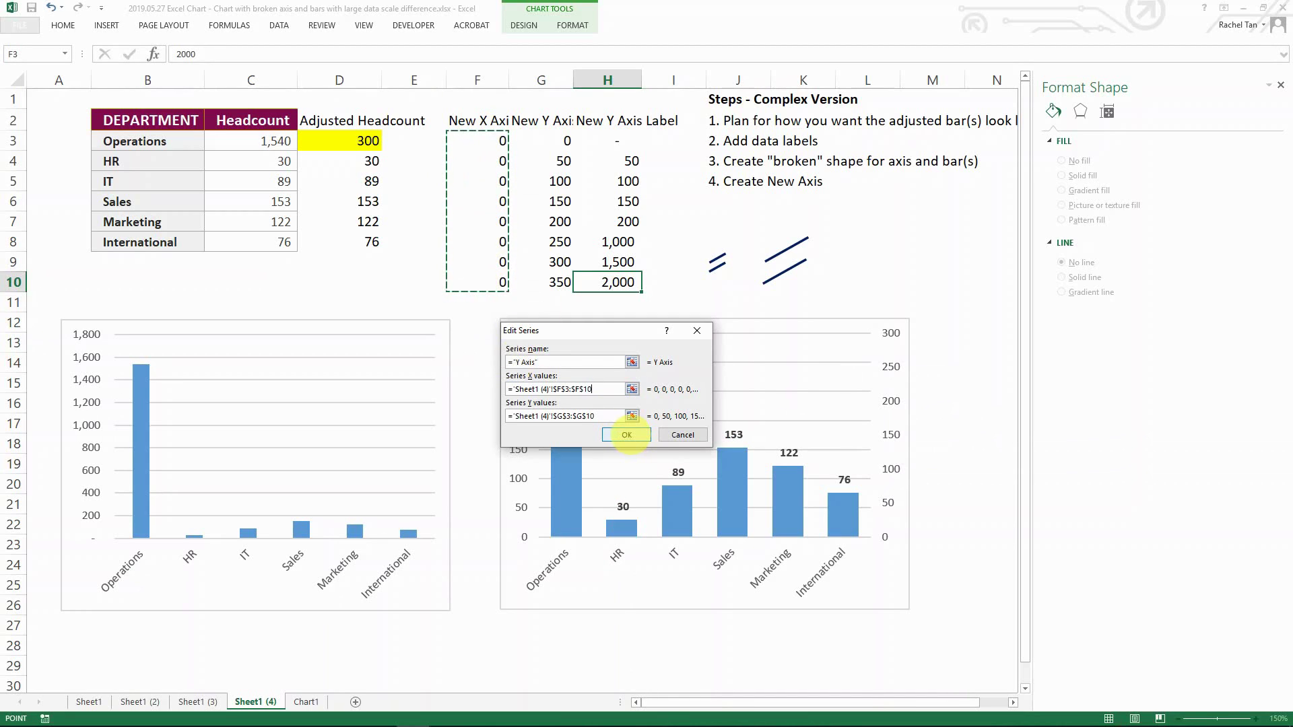
click(627, 434)
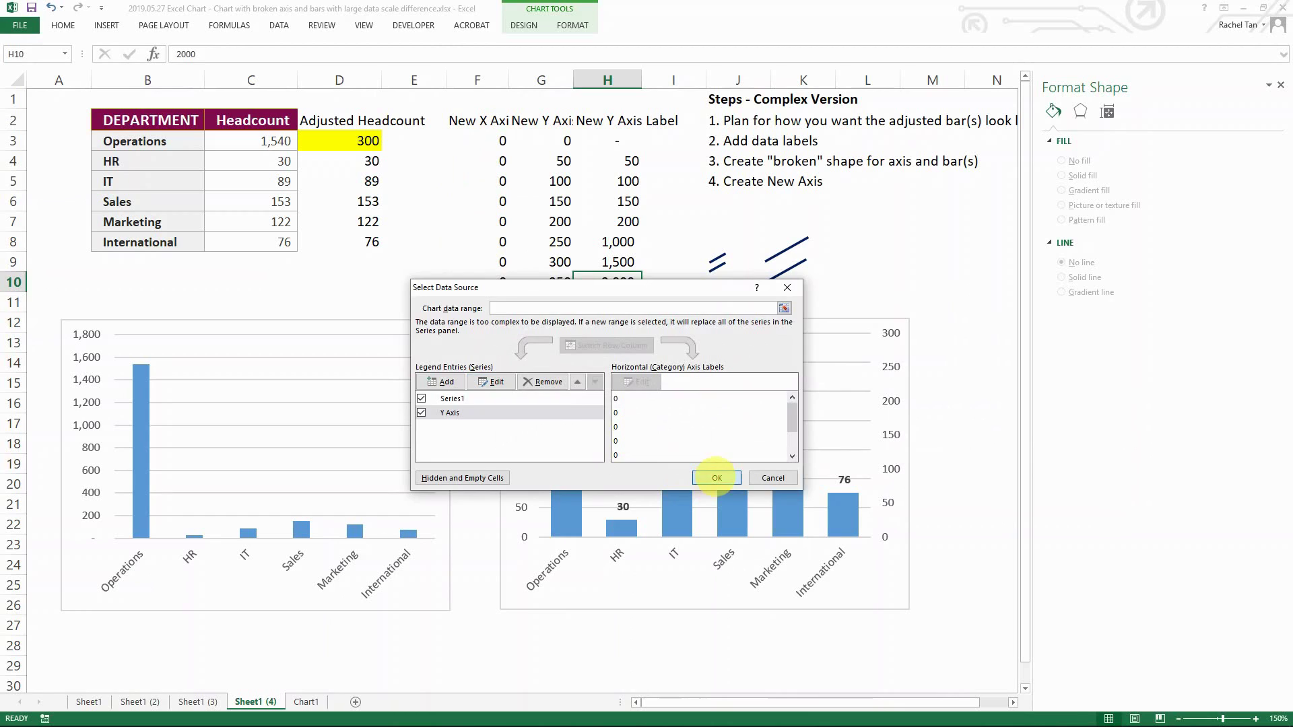
click(716, 478)
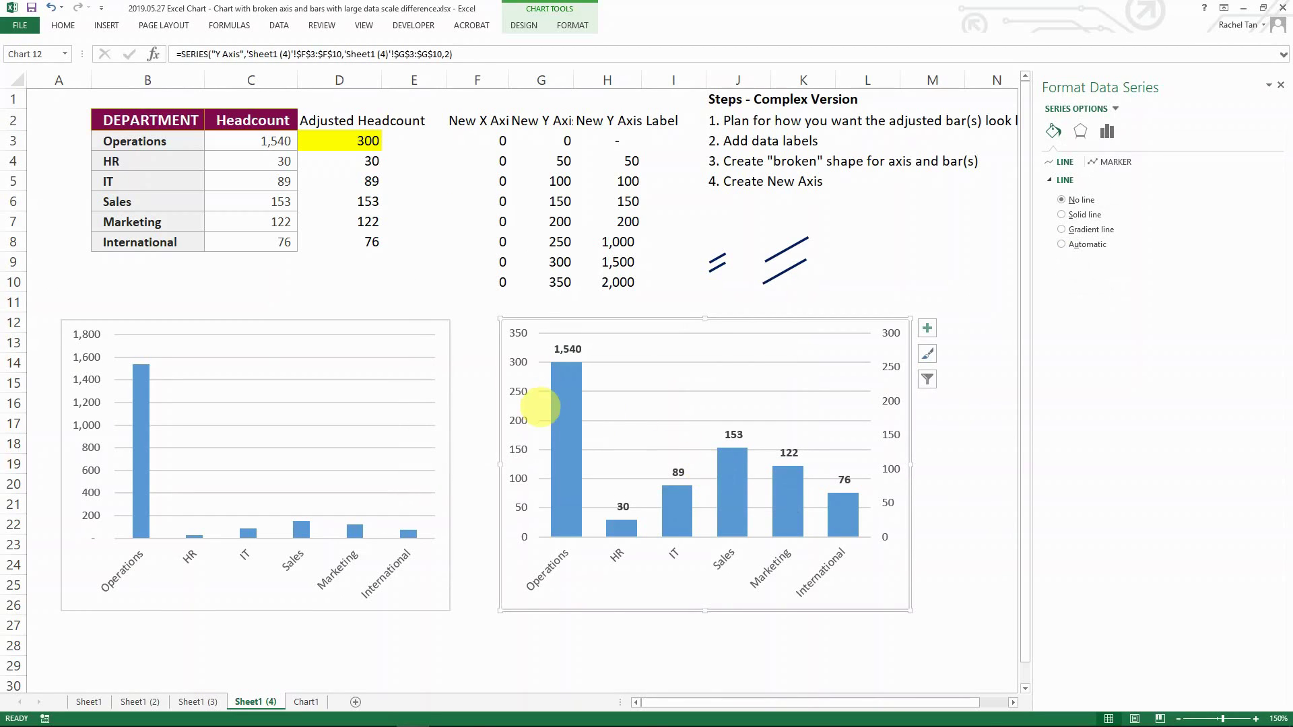
Switch the Y Axis series to Primary Axis in its Format Data Series options
mouse_move(553, 494)
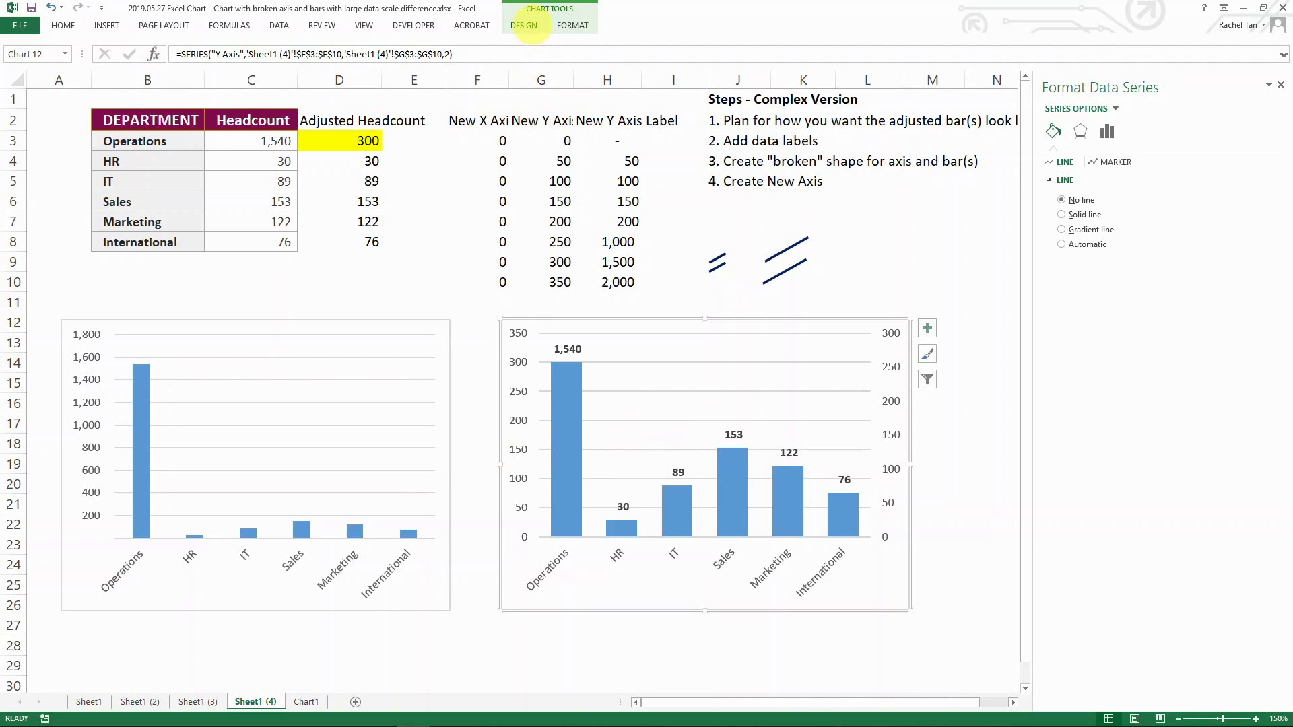
click(572, 25)
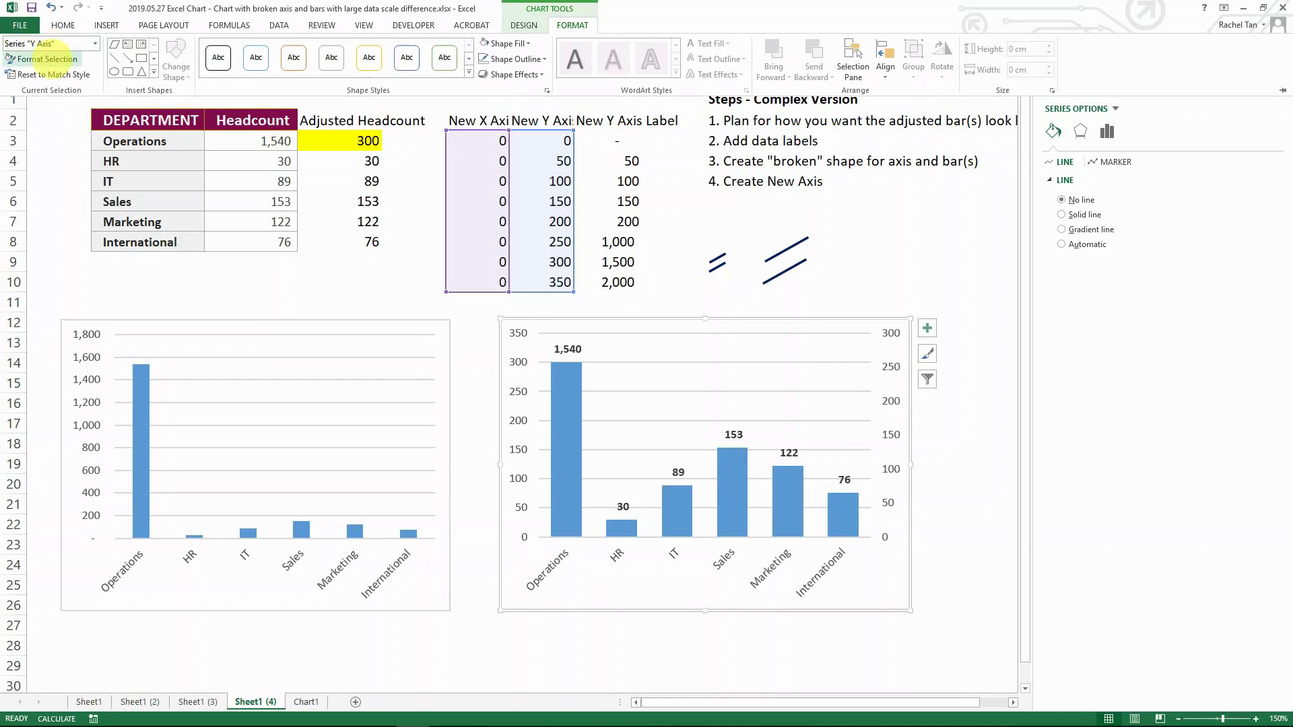
click(41, 59)
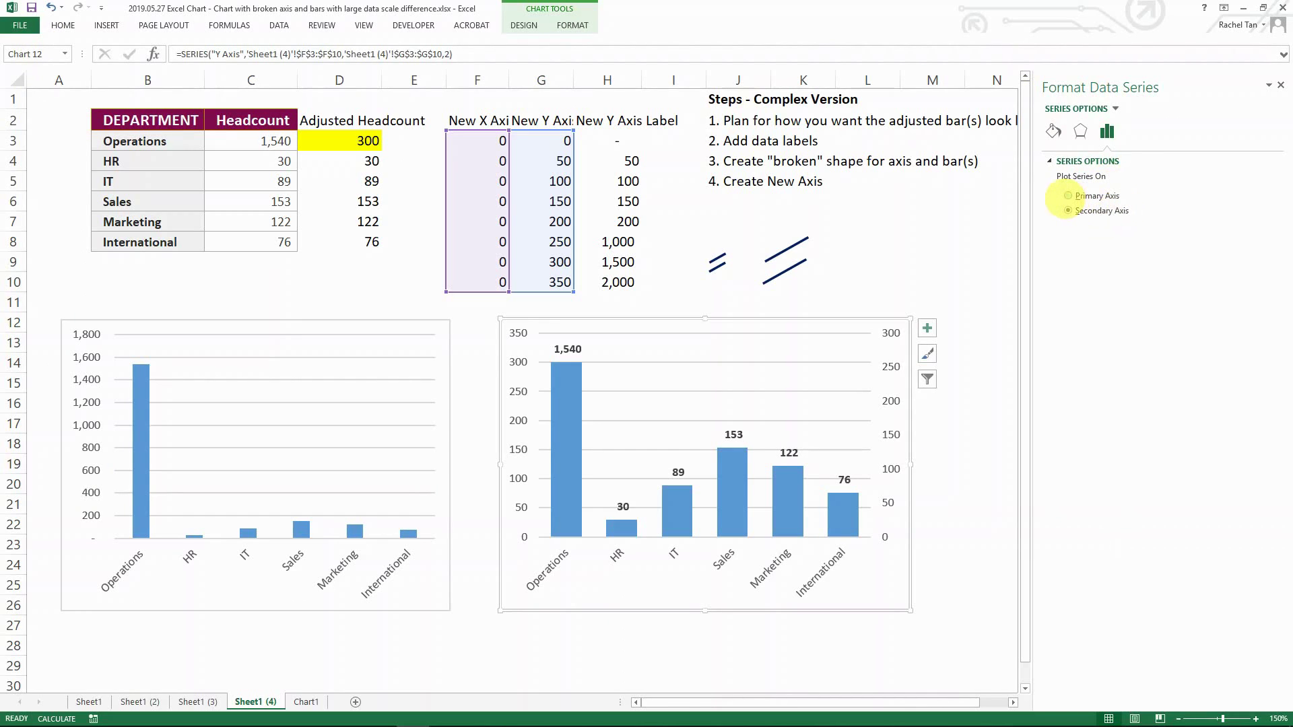
click(1068, 196)
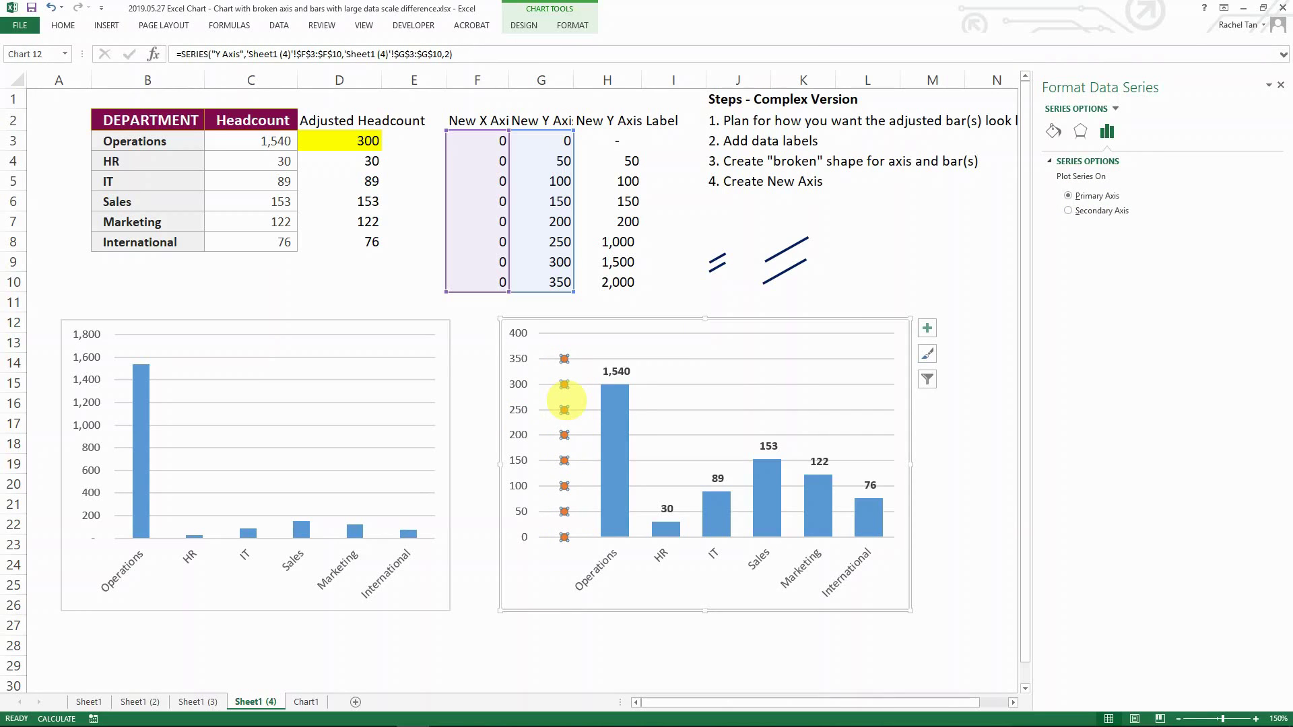
mouse_move(565, 409)
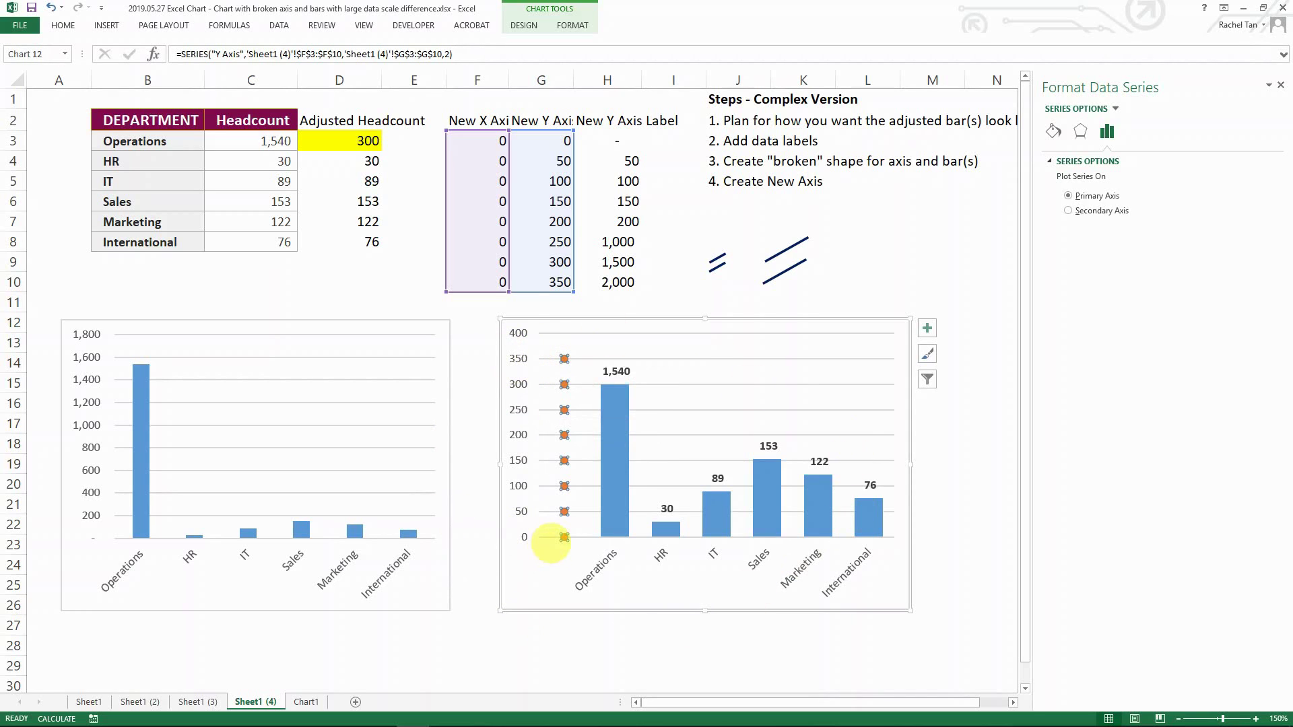
click(523, 334)
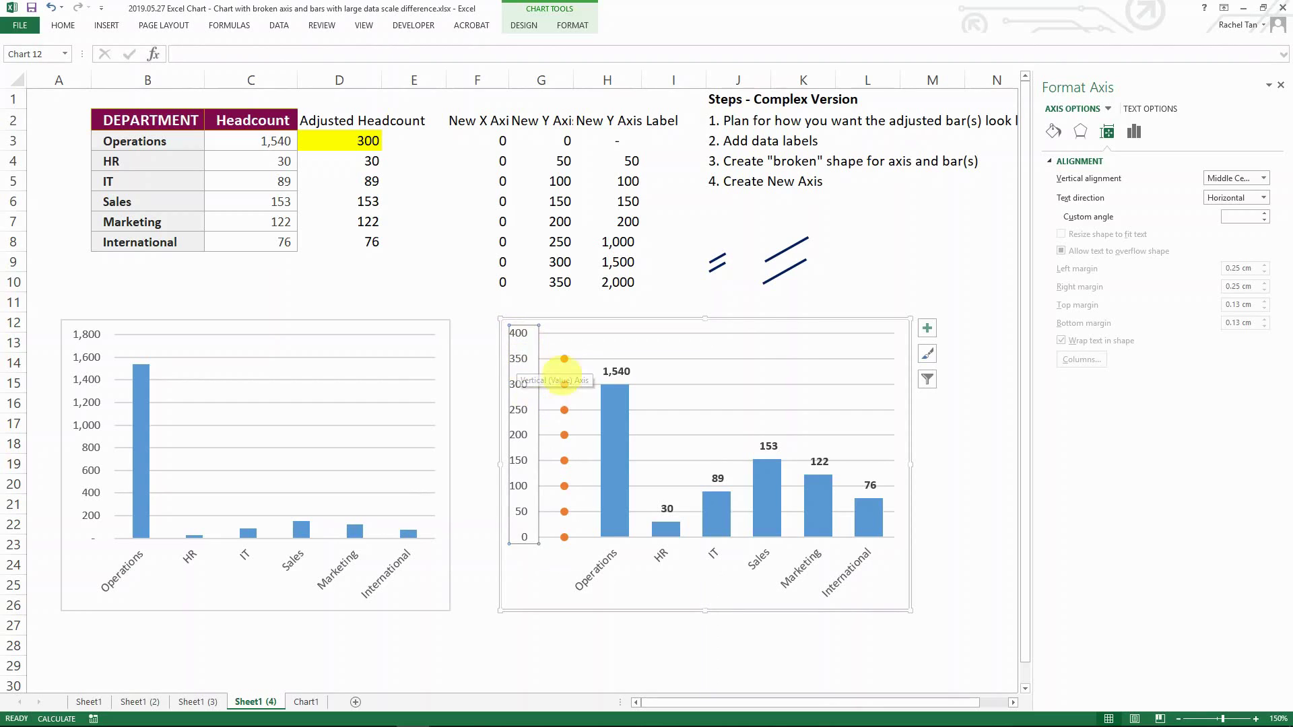
Set the vertical axis Bounds Maximum to 350 in the Format Axis options
click(584, 338)
click(519, 358)
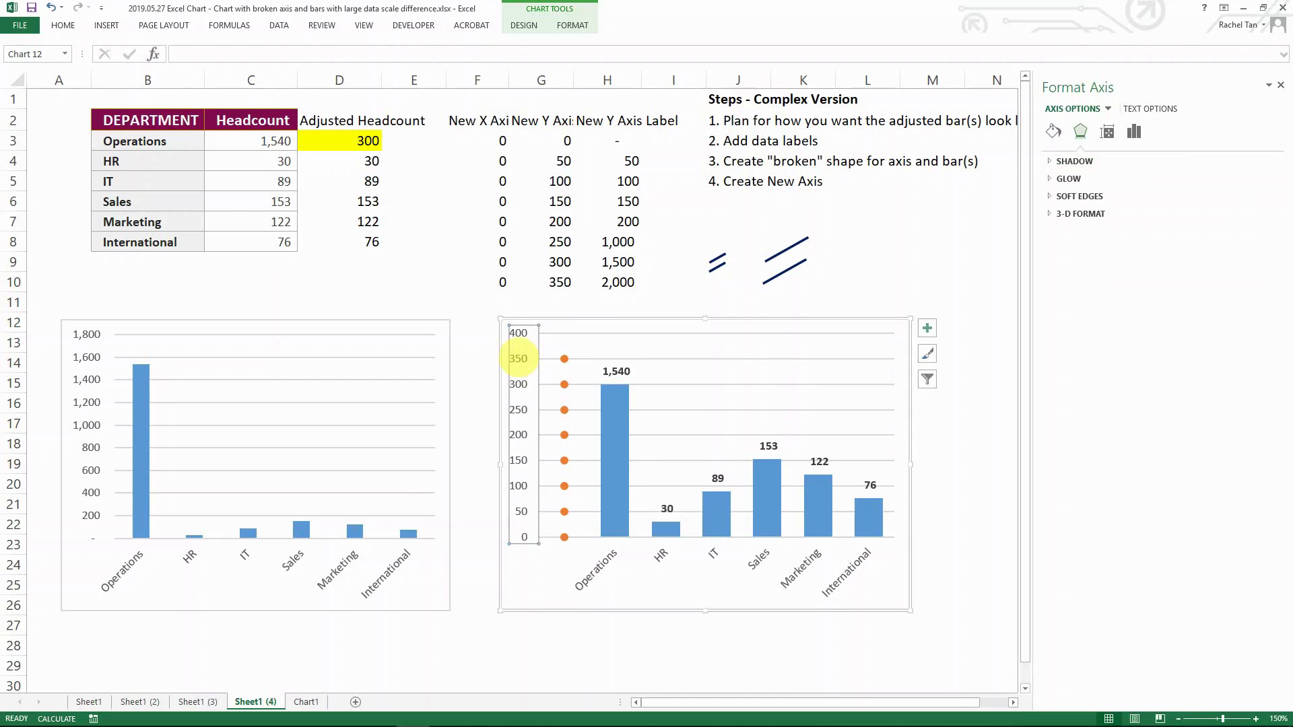
right_click(518, 358)
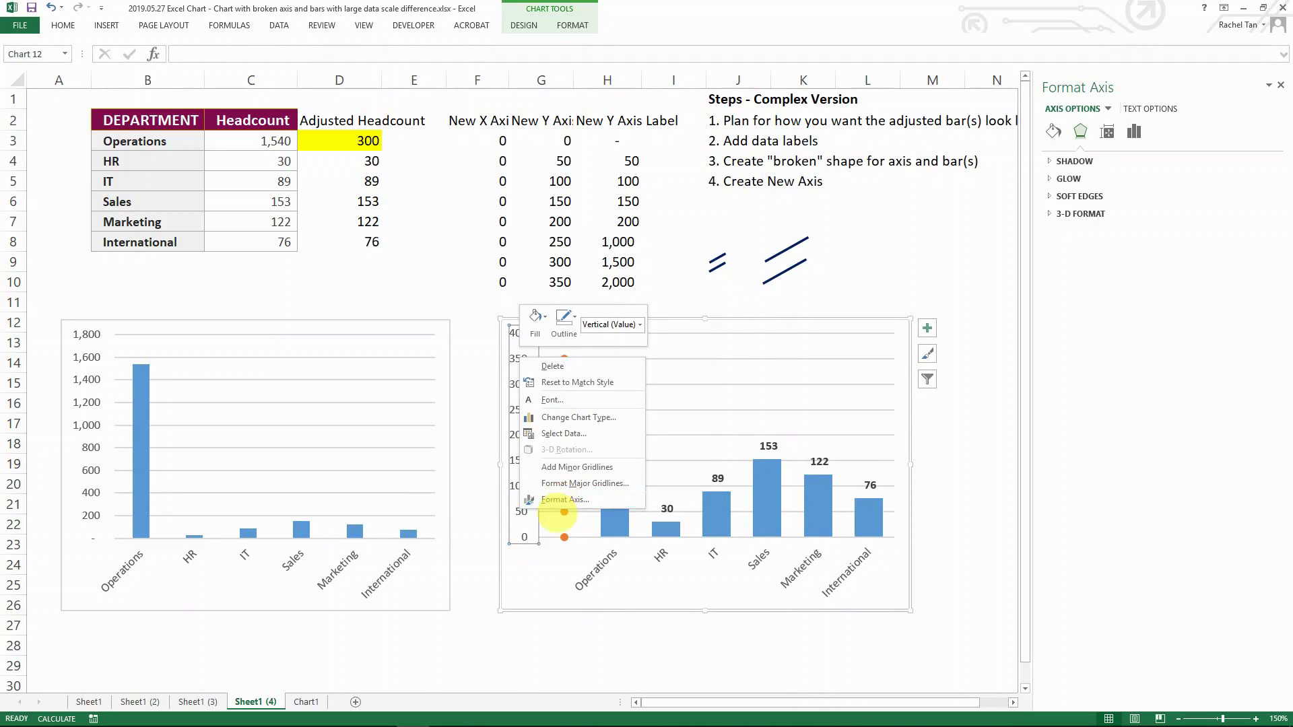
click(563, 500)
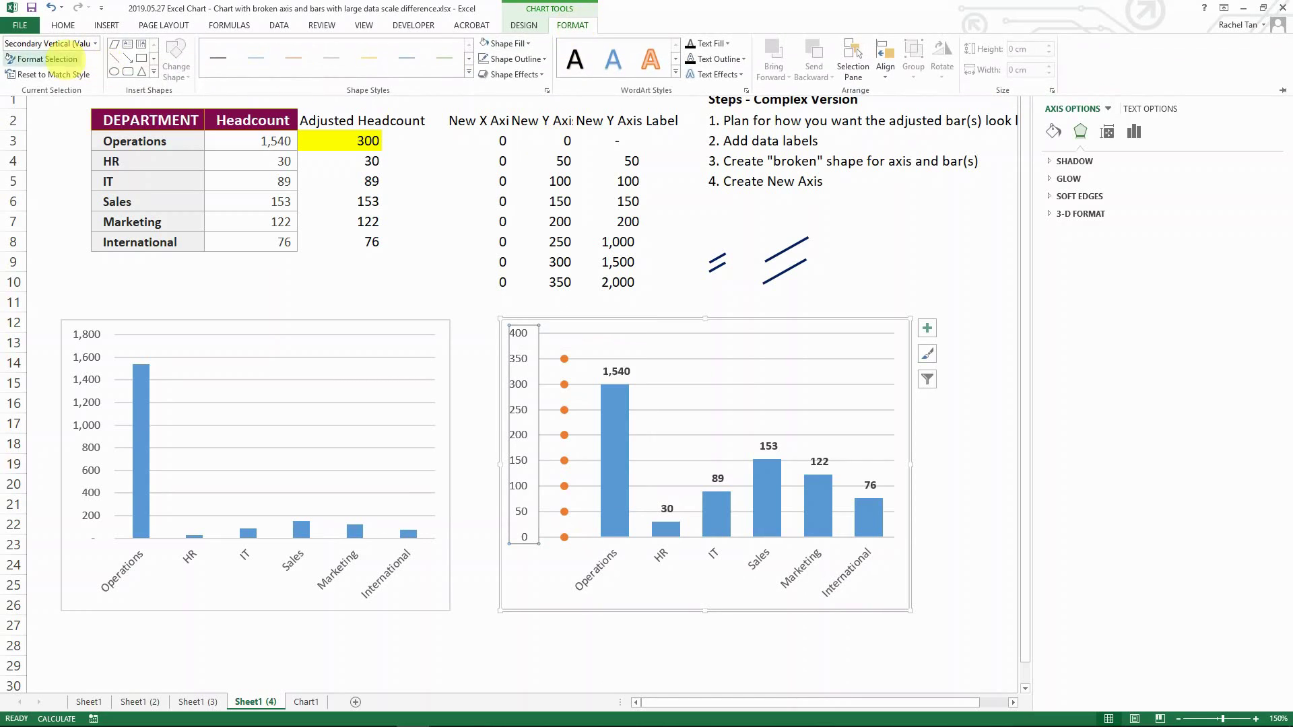
click(64, 59)
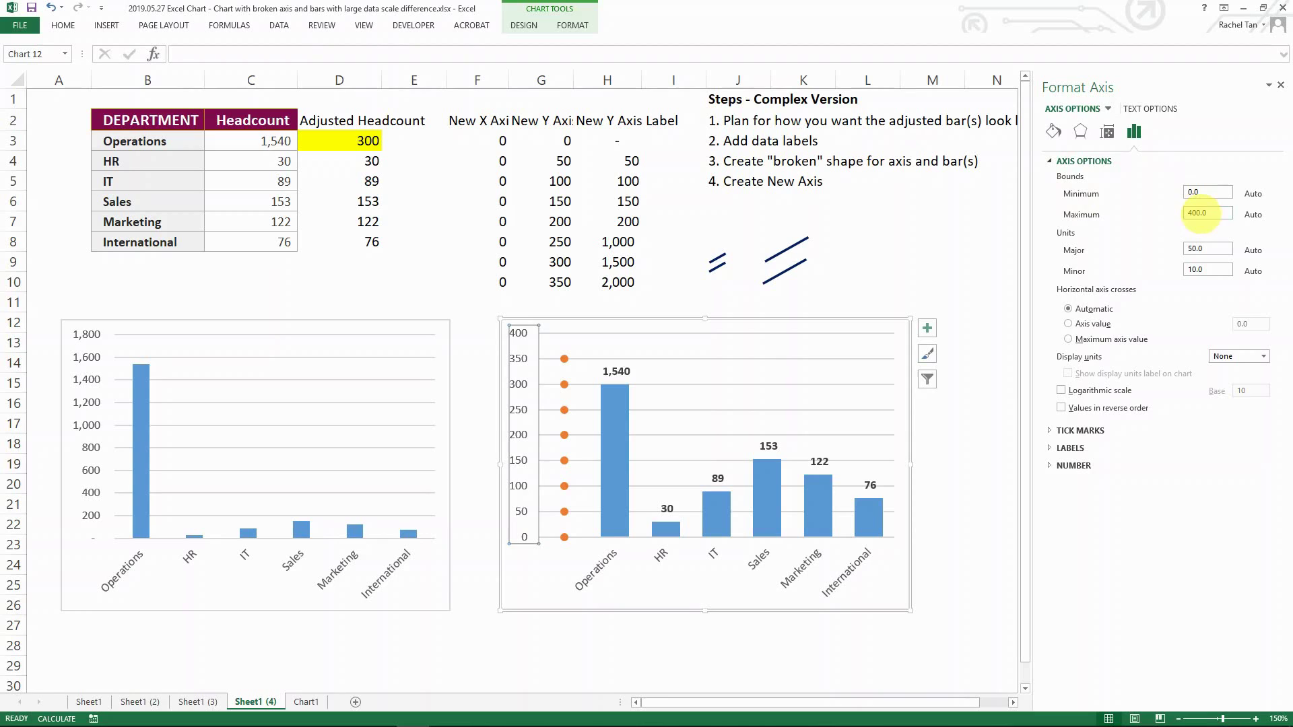
drag(1200, 213, 1170, 214)
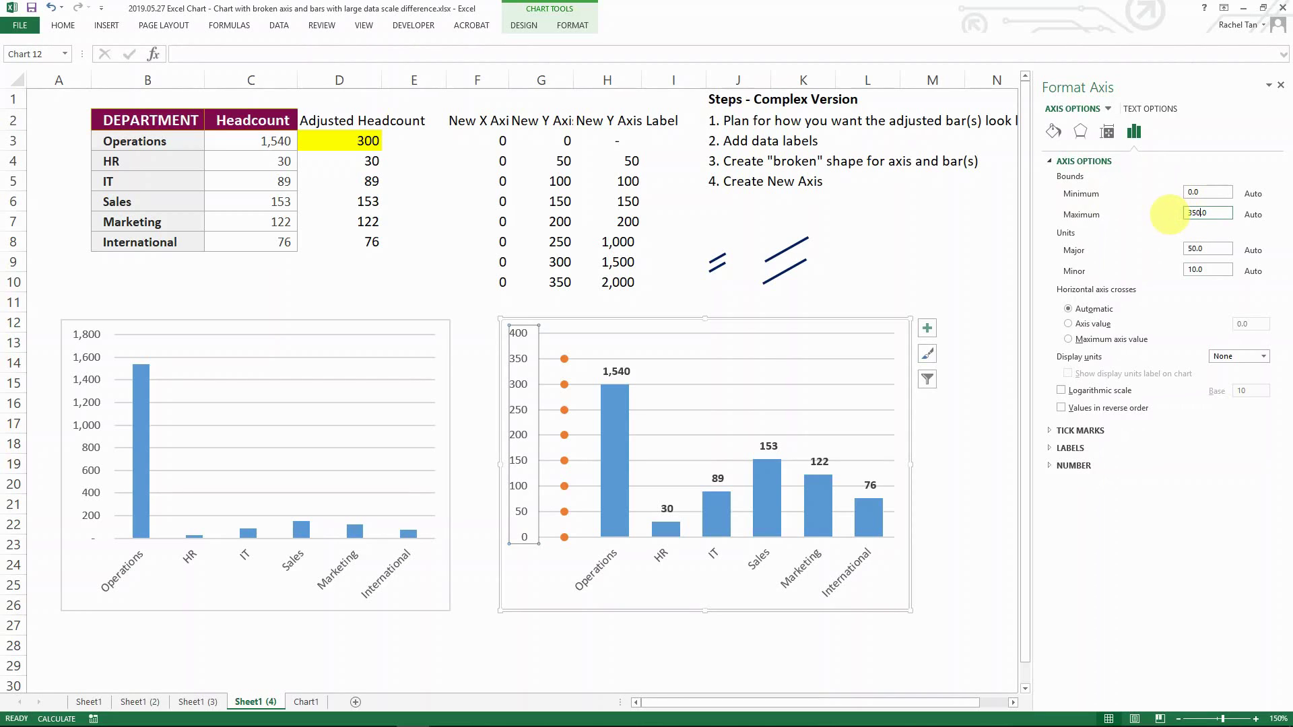
key(Return)
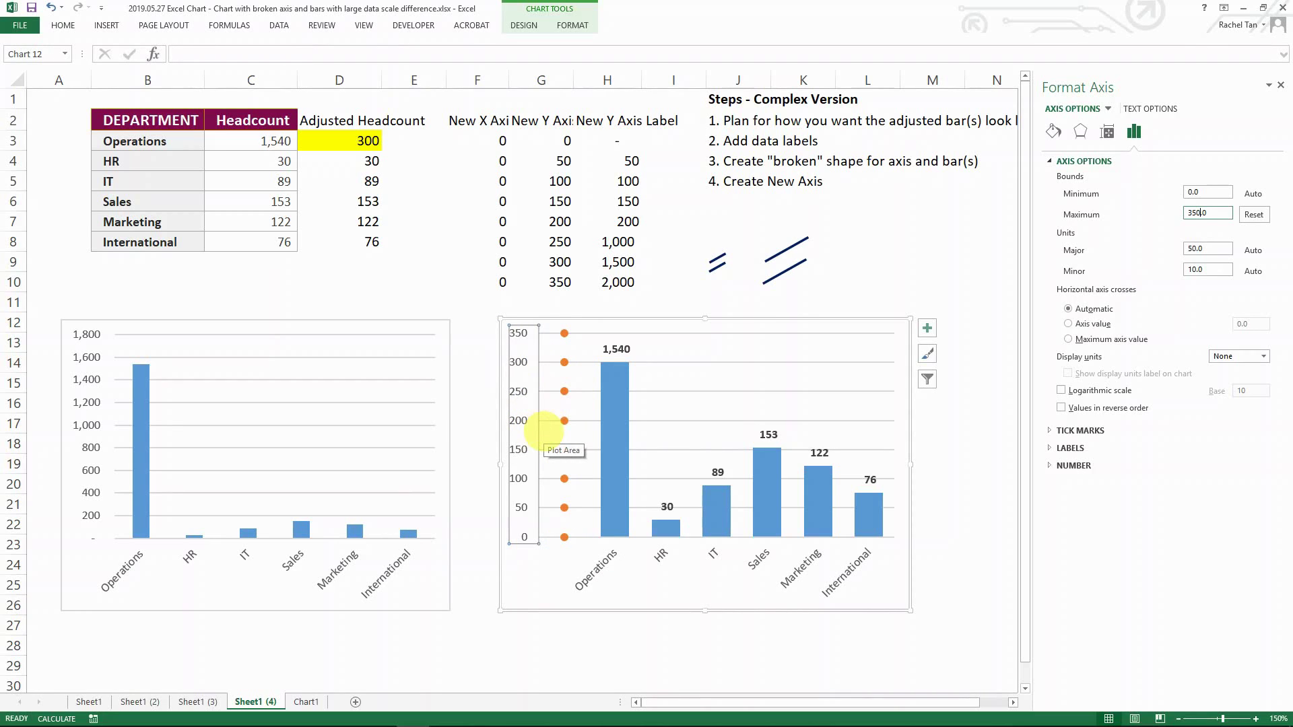
click(542, 578)
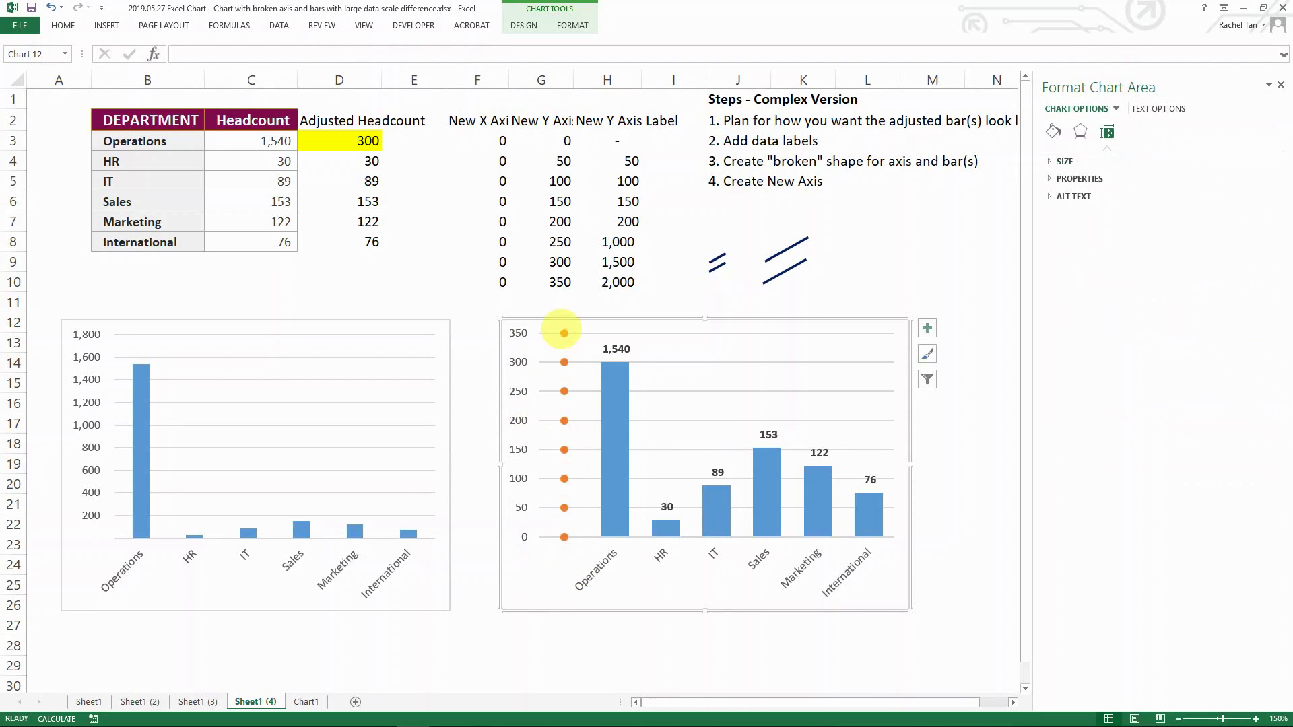
Add data labels reading 0 to 350 to the orange Y Axis series points, then select the labels
mouse_move(564, 333)
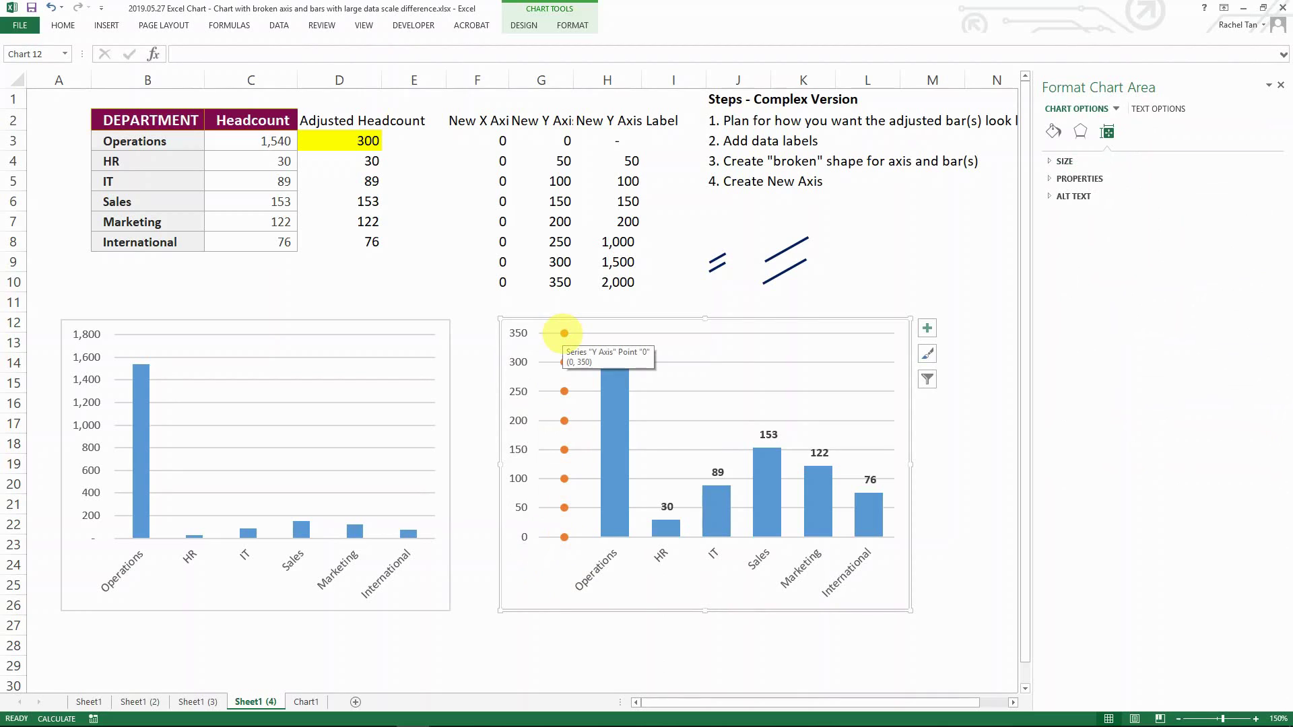
click(564, 332)
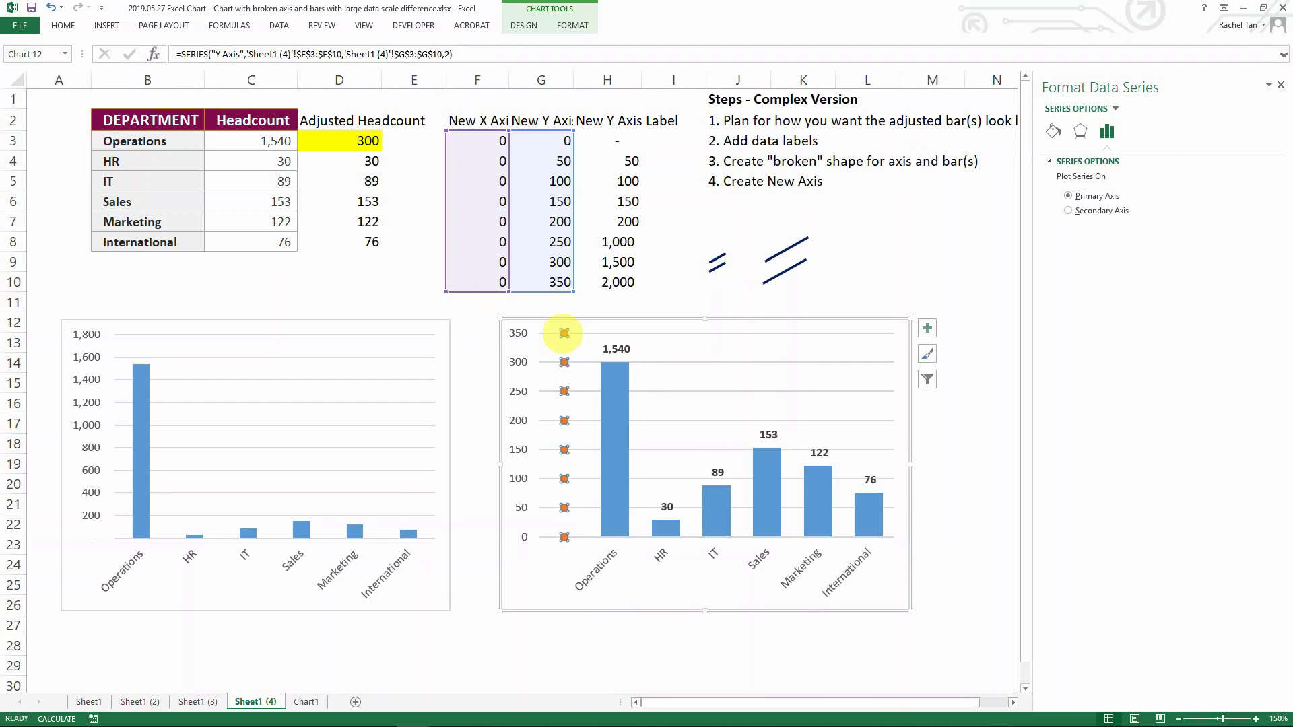
right_click(564, 332)
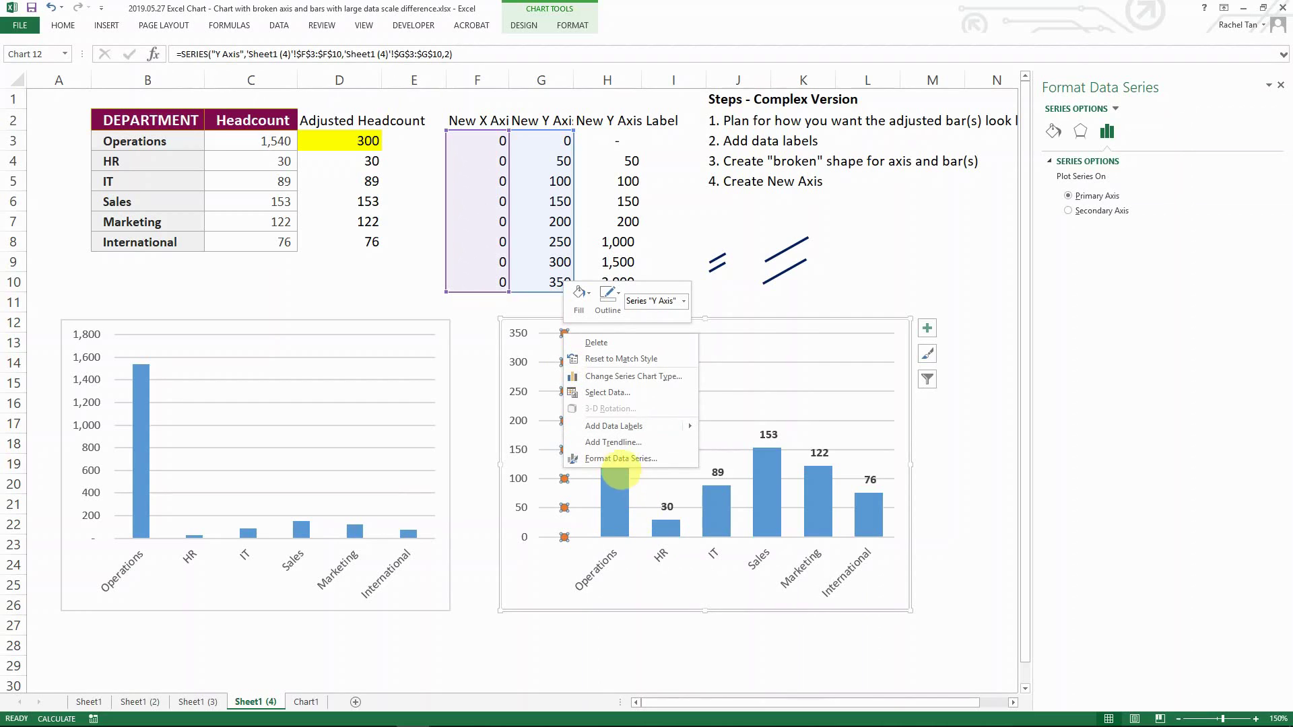
click(598, 458)
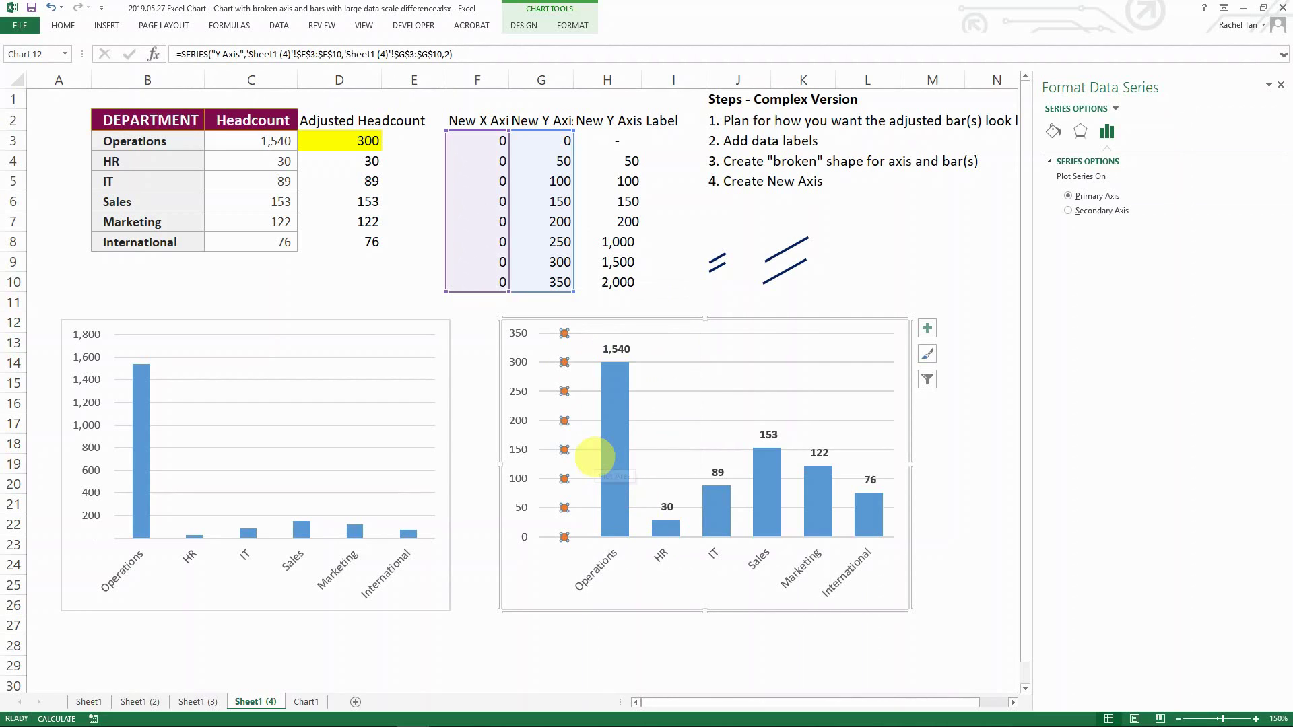
right_click(564, 449)
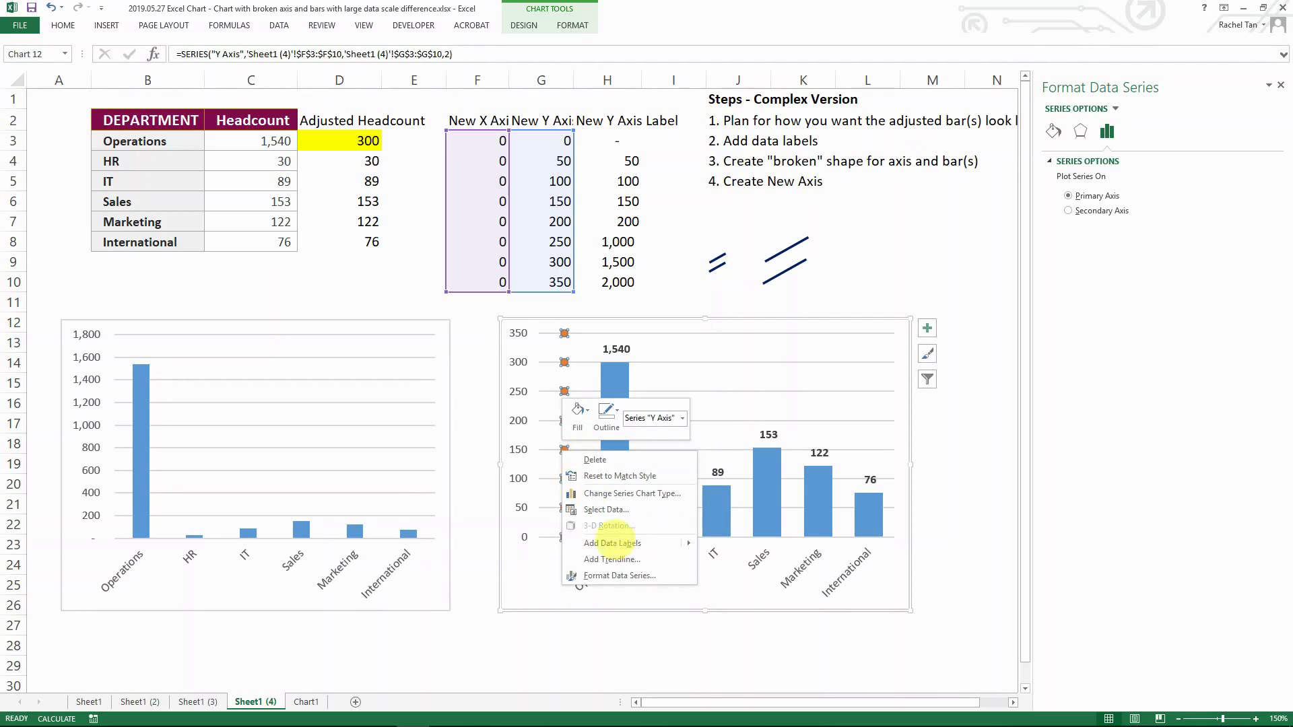
mouse_move(613, 543)
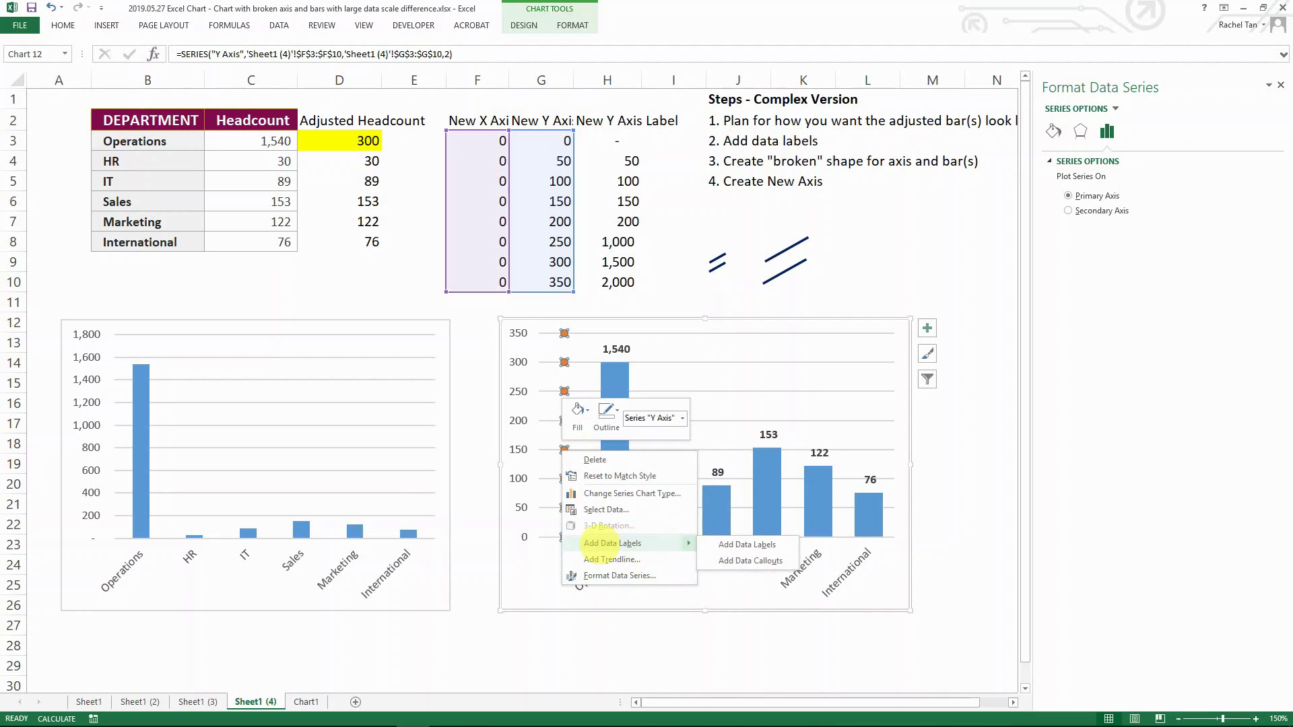
click(747, 544)
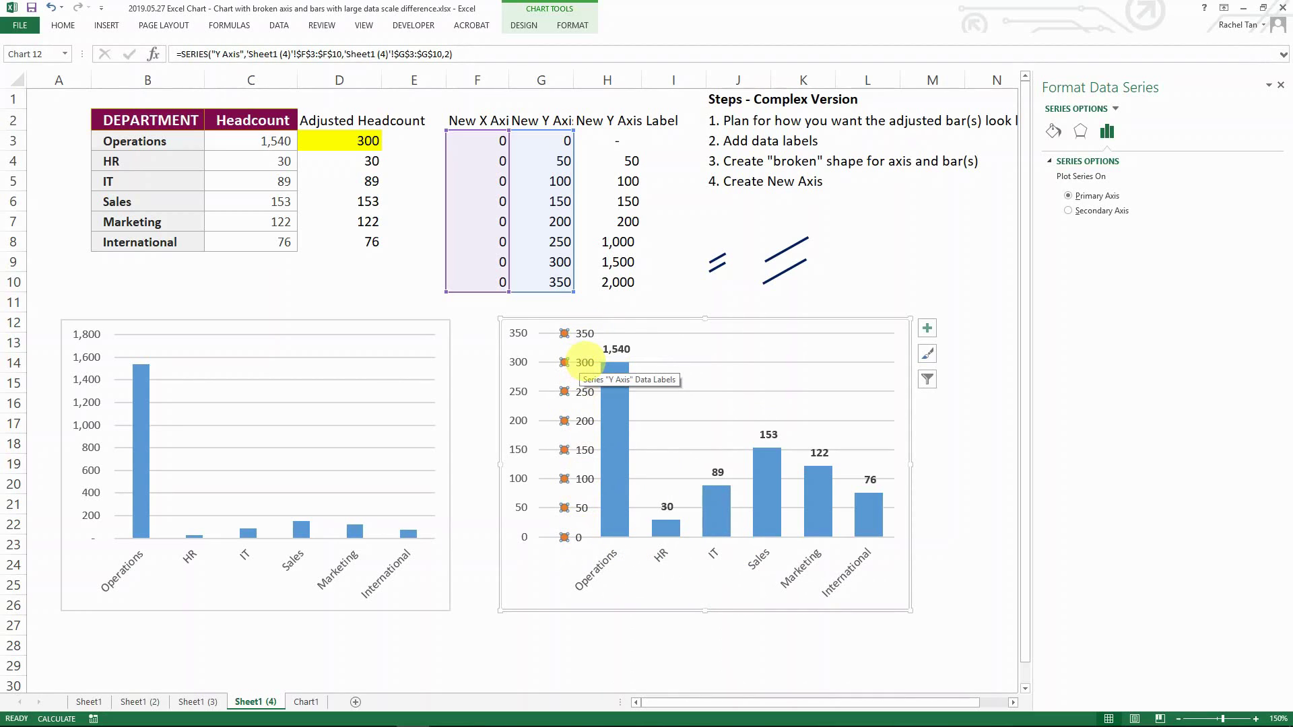
click(585, 361)
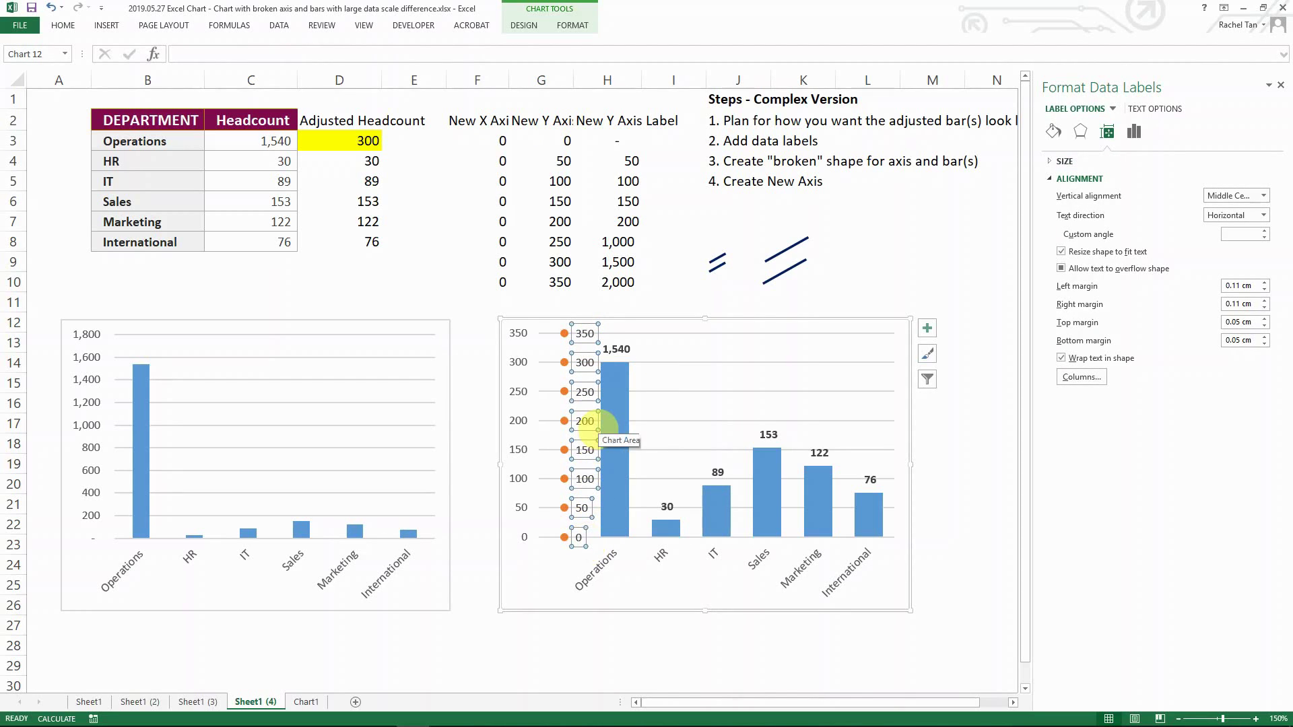
Set the selected Y Axis data labels' Label Position to Left
click(573, 25)
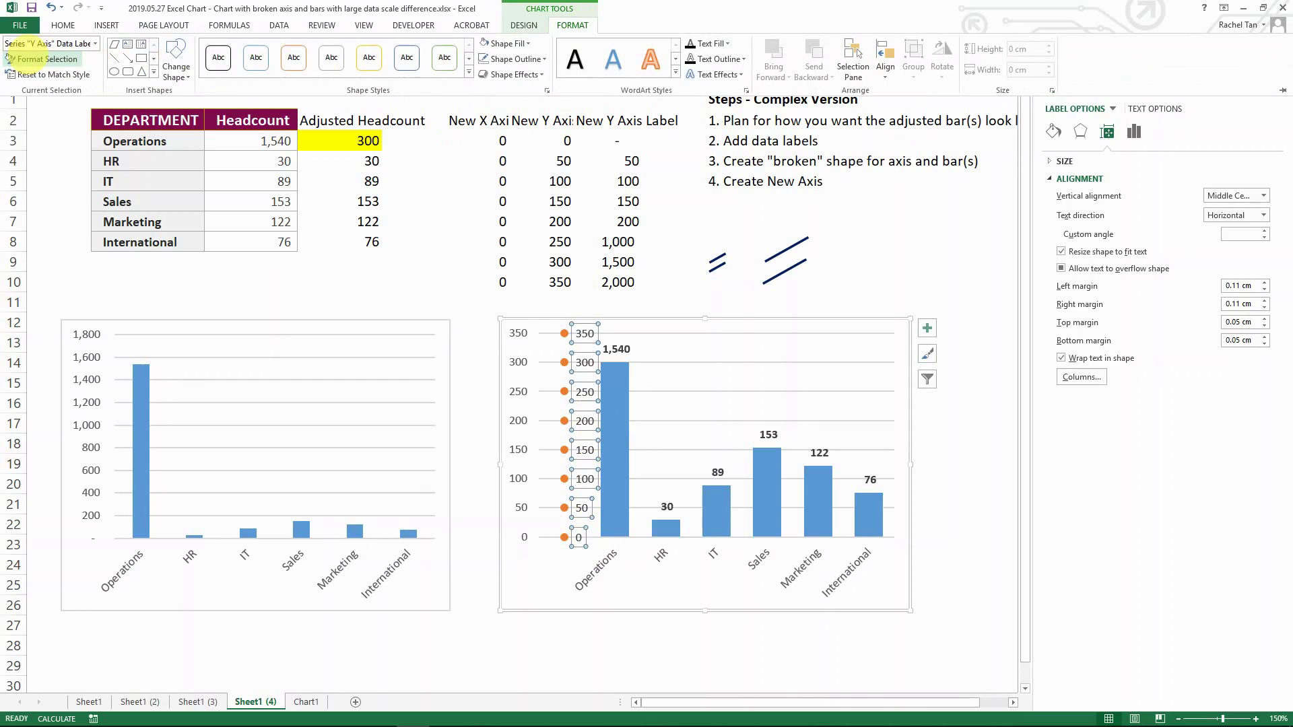
click(42, 60)
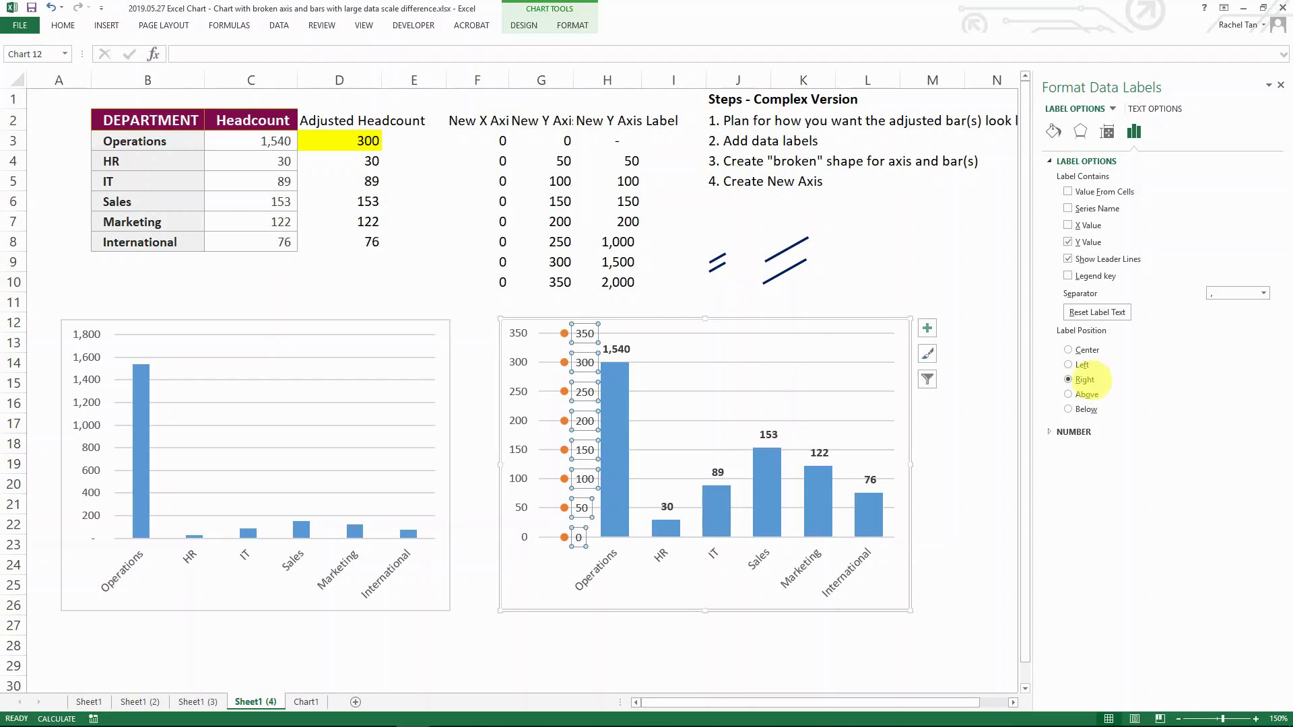
click(1078, 365)
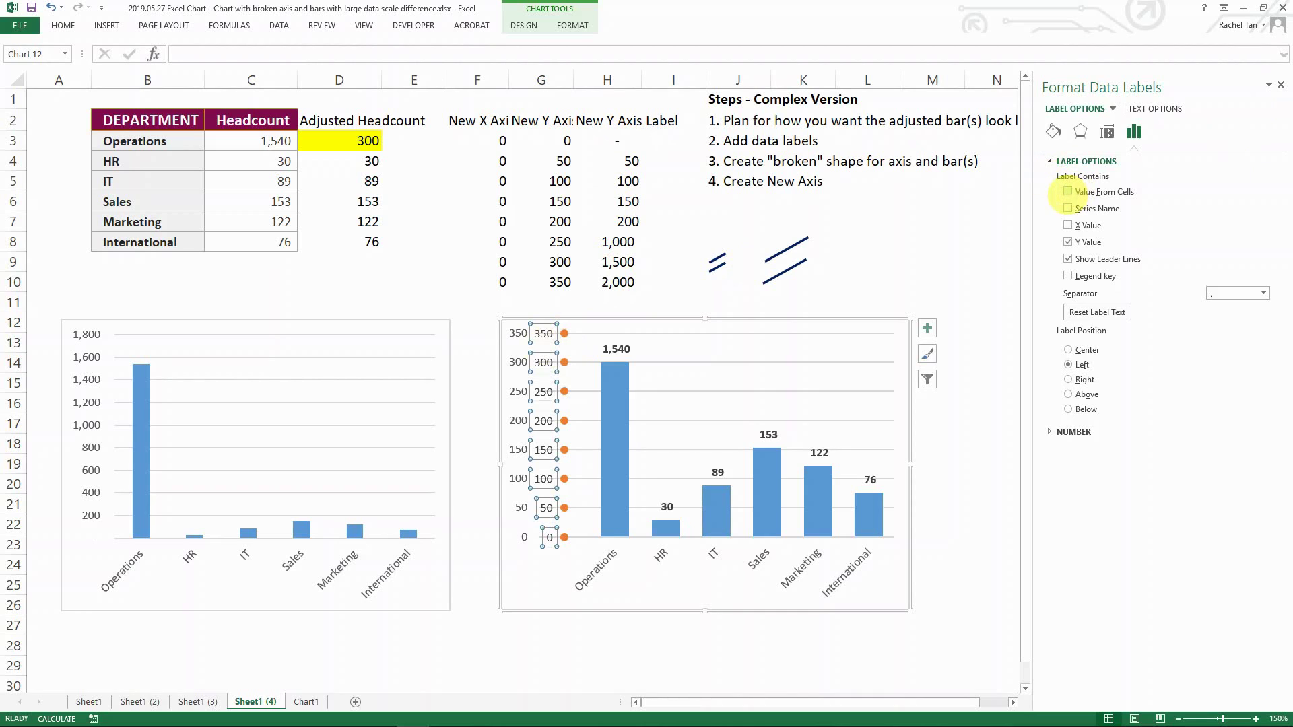
Take the label text from cells H3:H10, and turn off Y Value and Show Leader Lines
click(1067, 192)
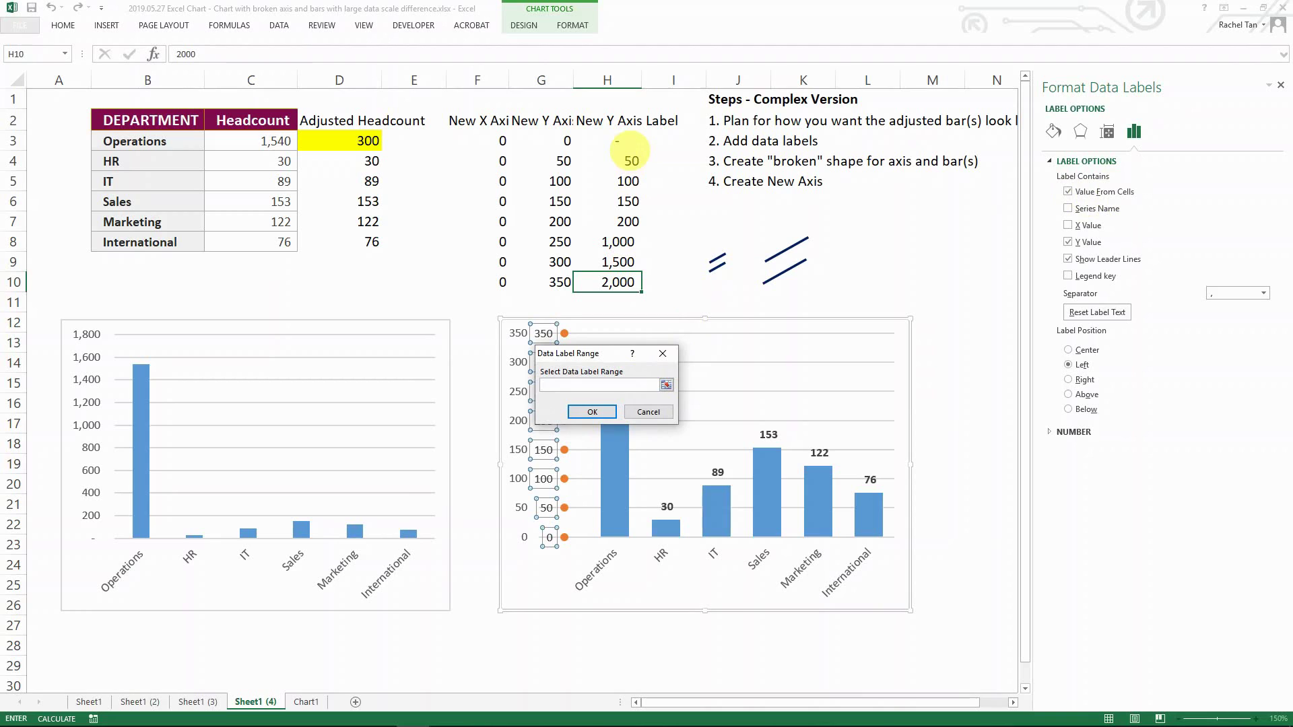
drag(608, 141, 623, 286)
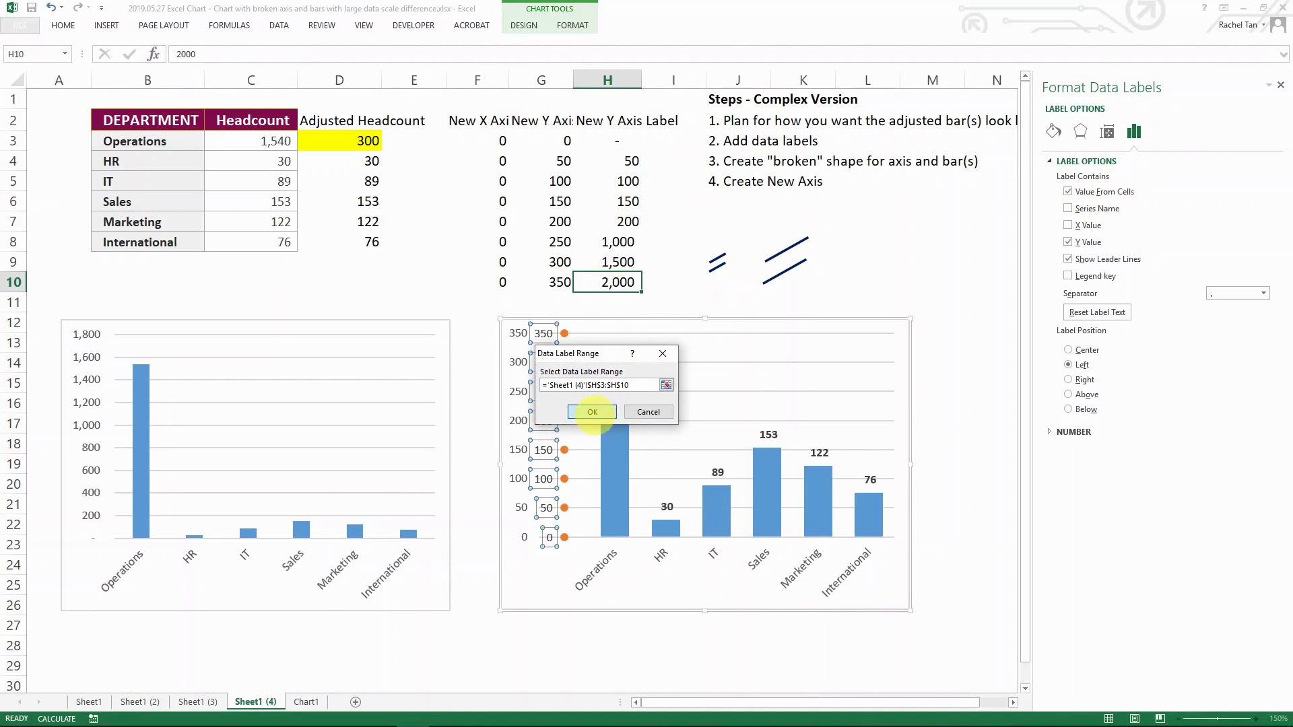
click(591, 411)
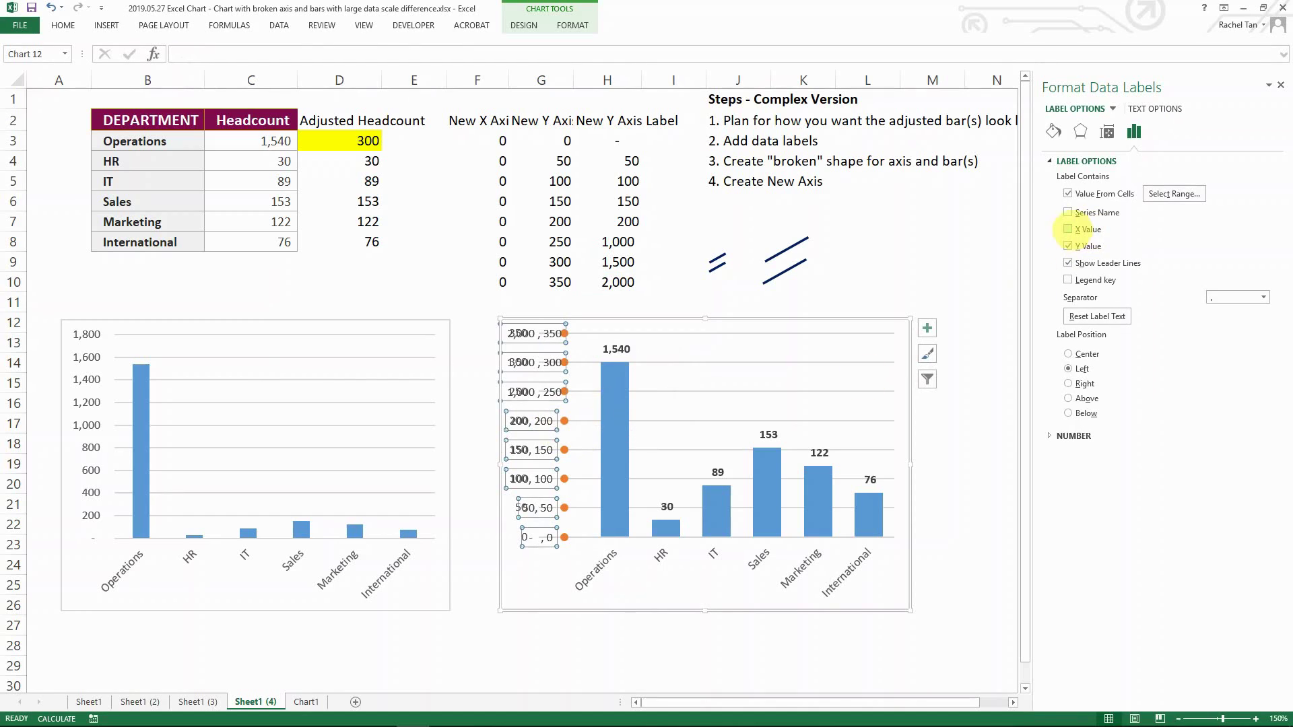
click(1068, 246)
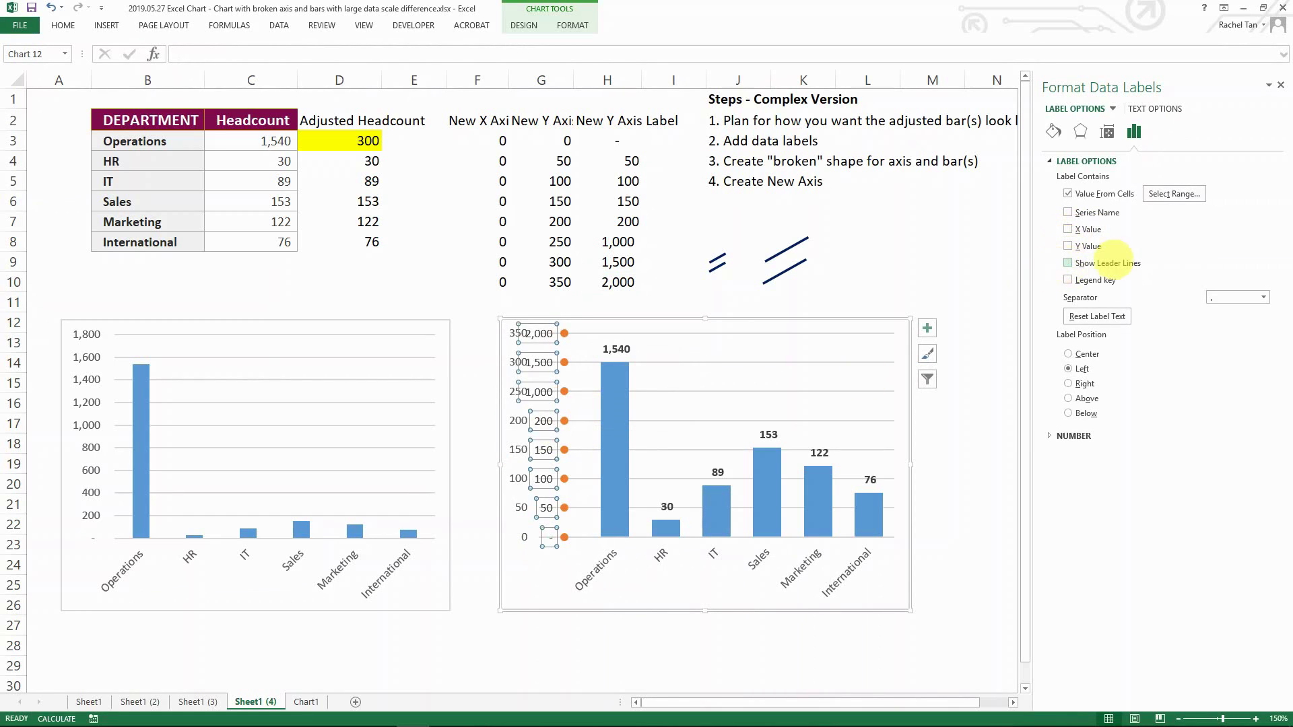
click(1067, 263)
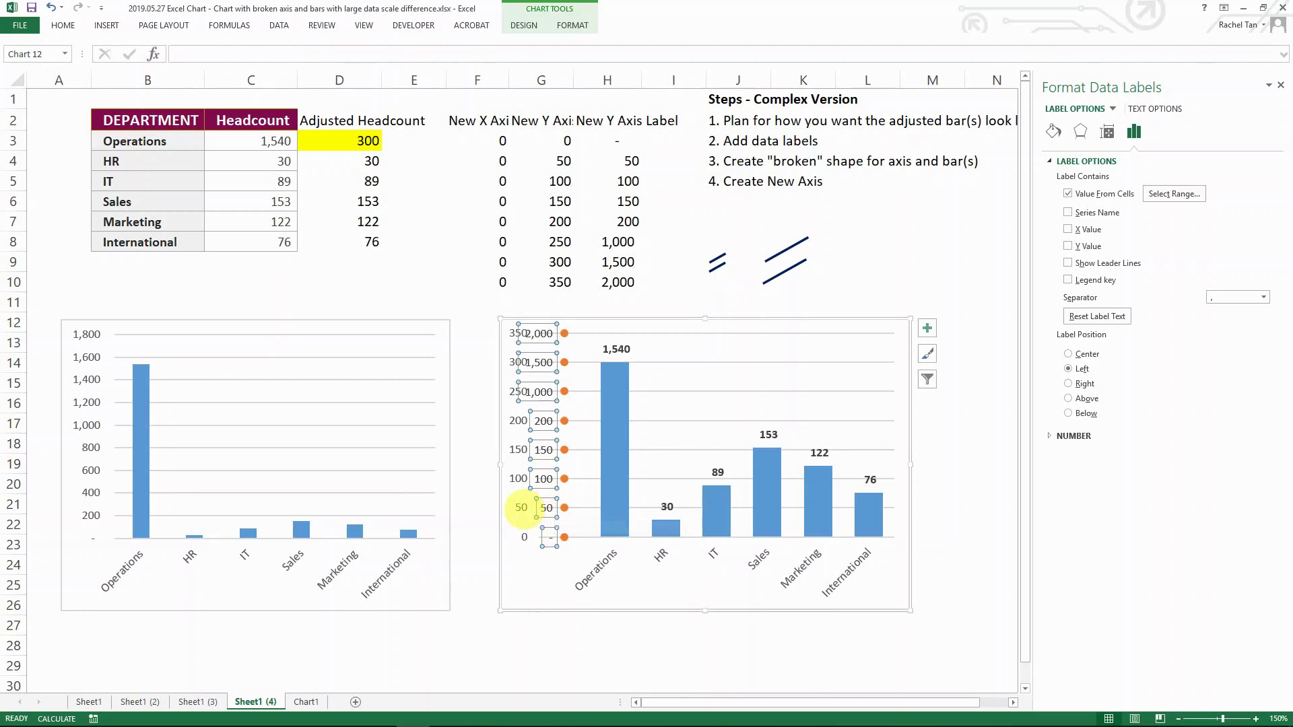
Delete the original 0–350 vertical value axis, then select the orange Y Axis series
click(521, 510)
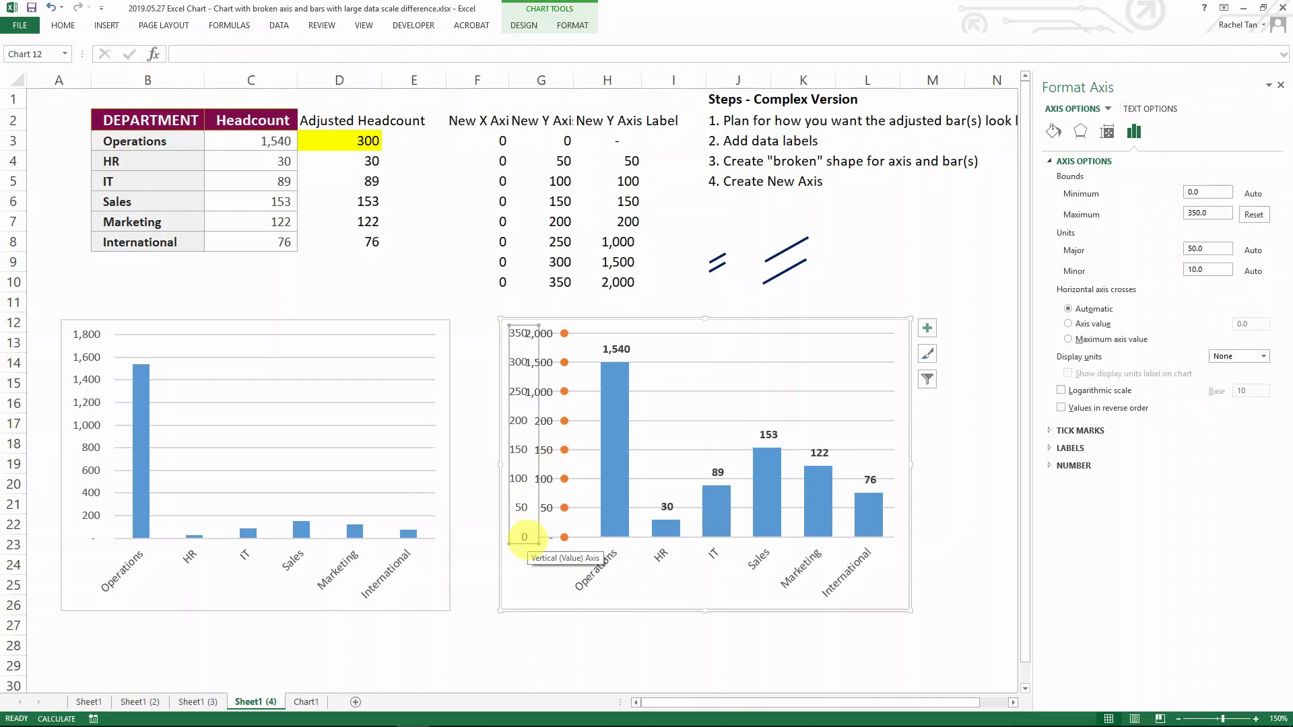
key(Delete)
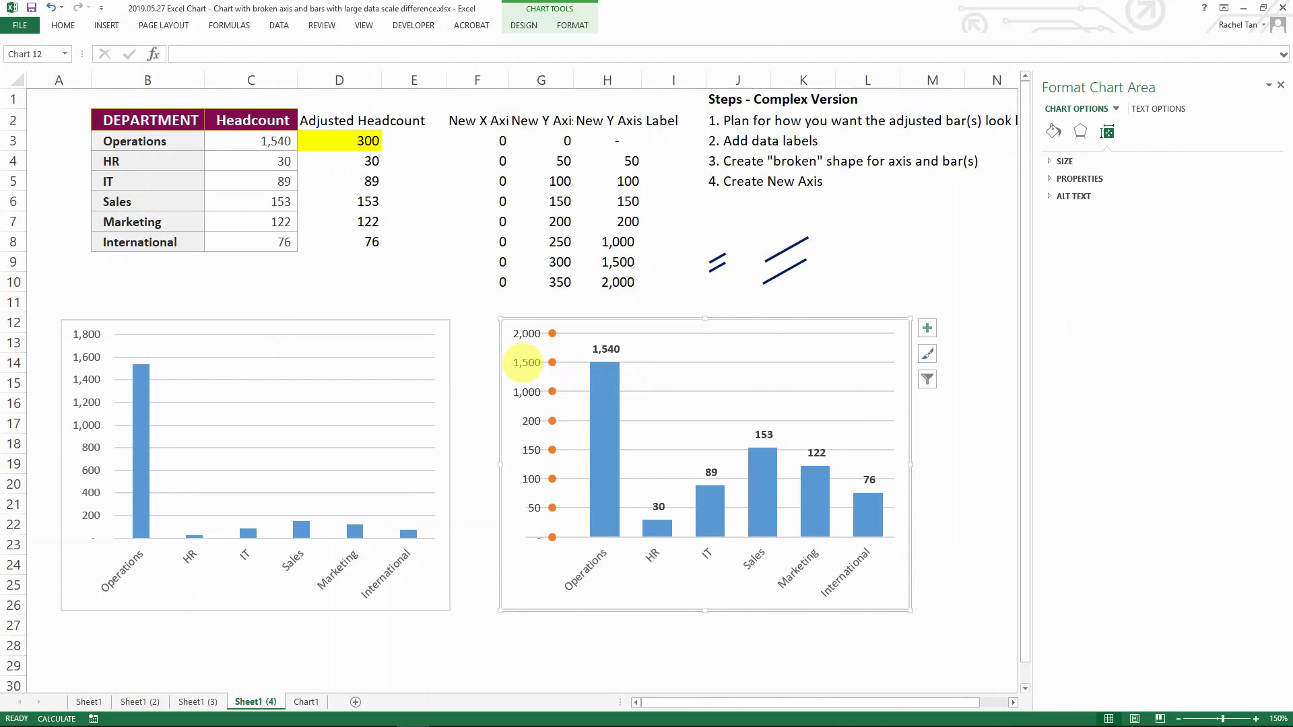
click(526, 362)
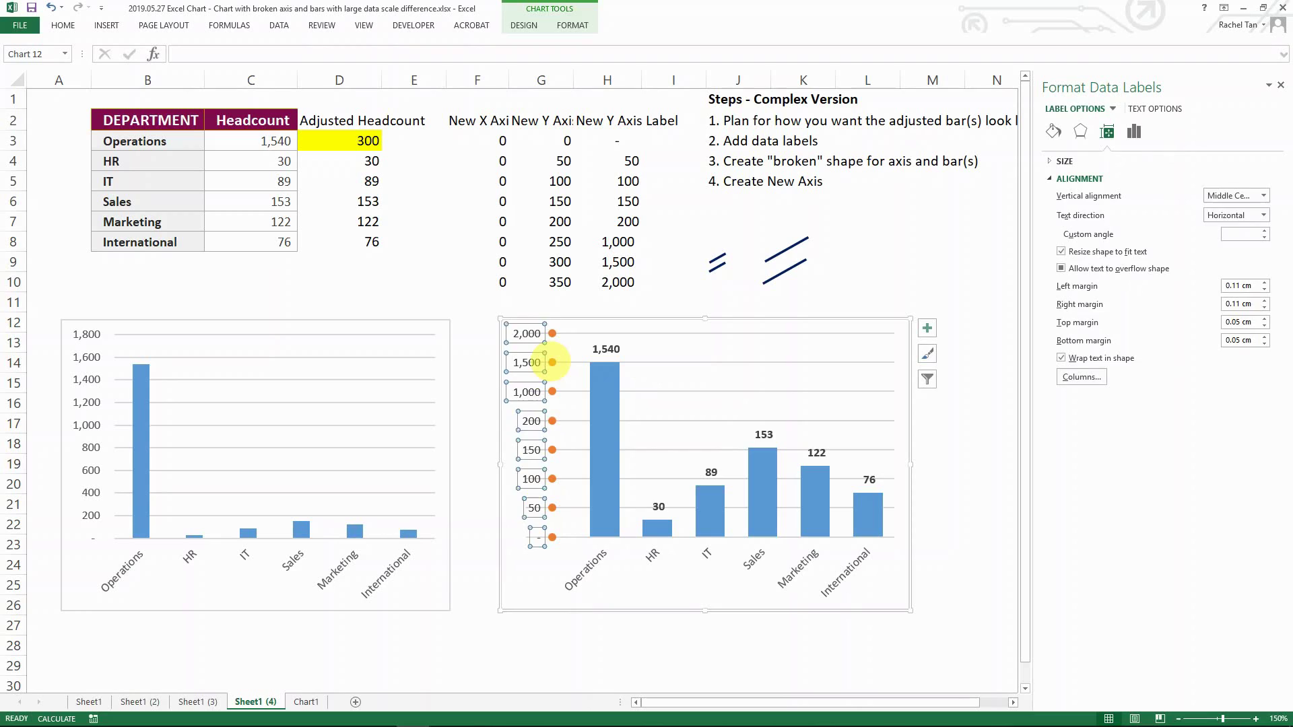
click(552, 362)
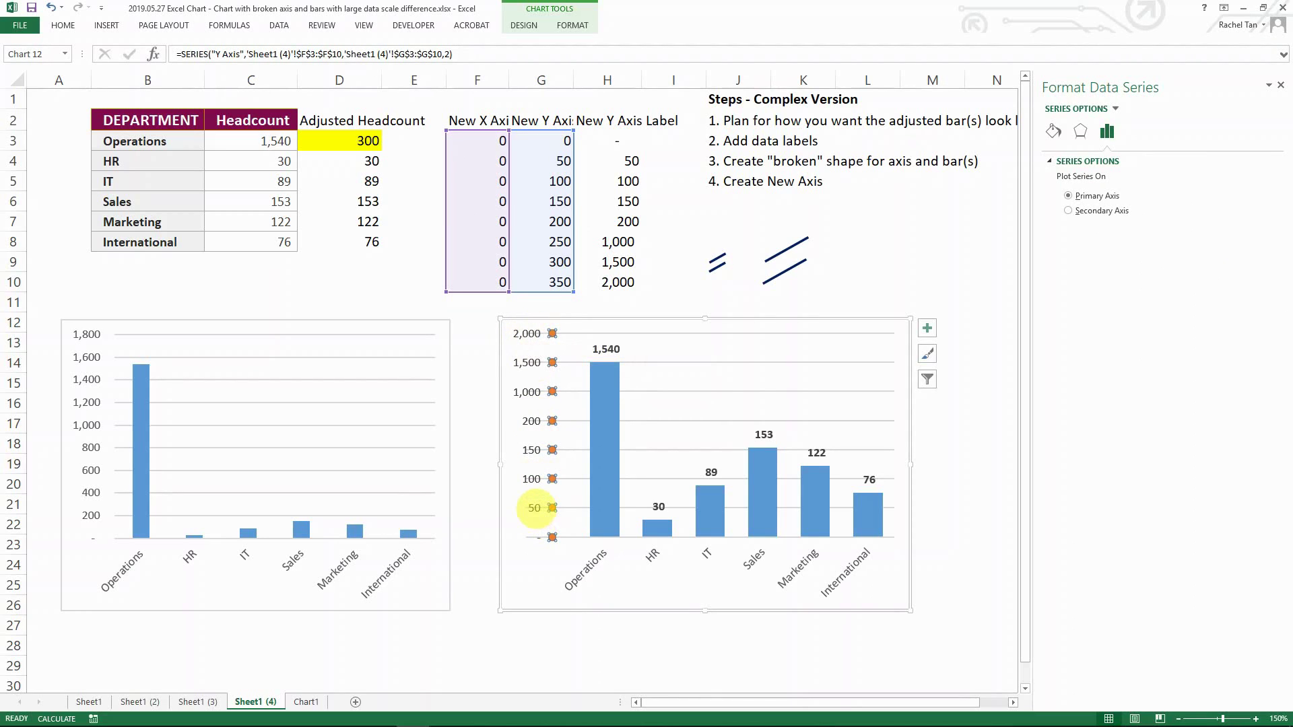
Set the Y Axis series markers to No fill and No line so they become invisible
mouse_move(550, 421)
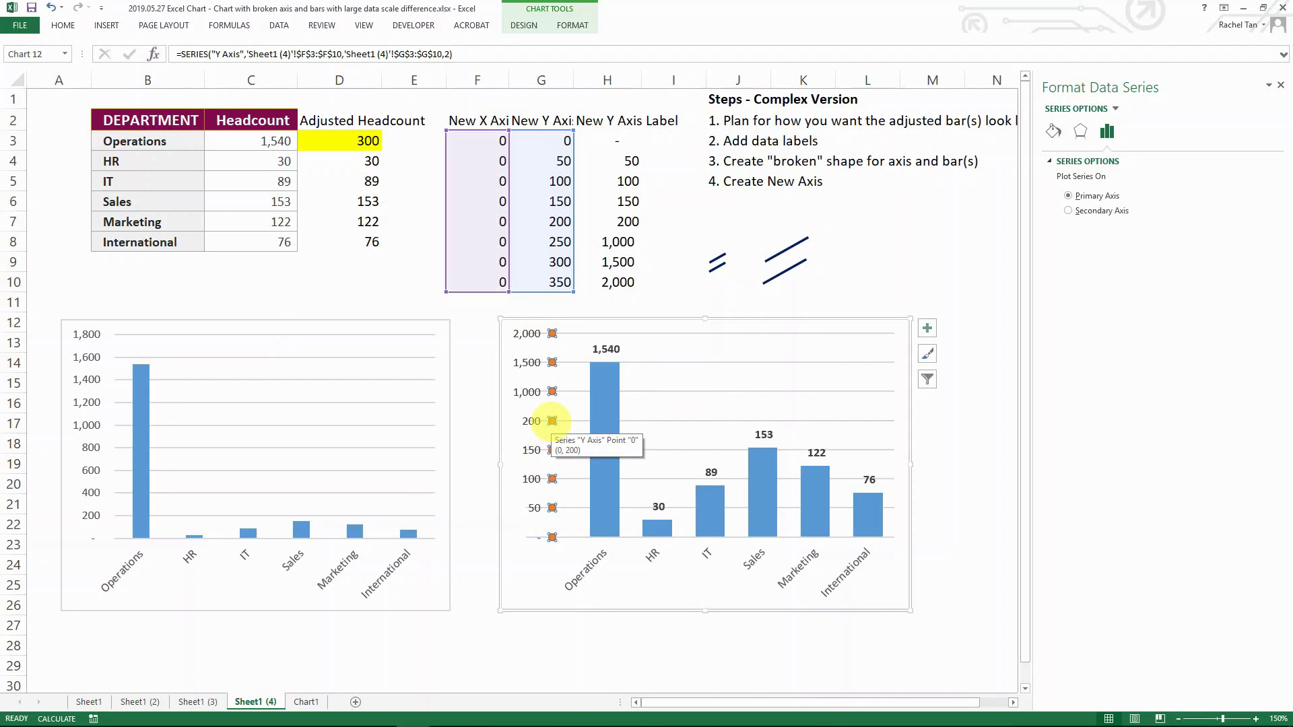
click(1053, 131)
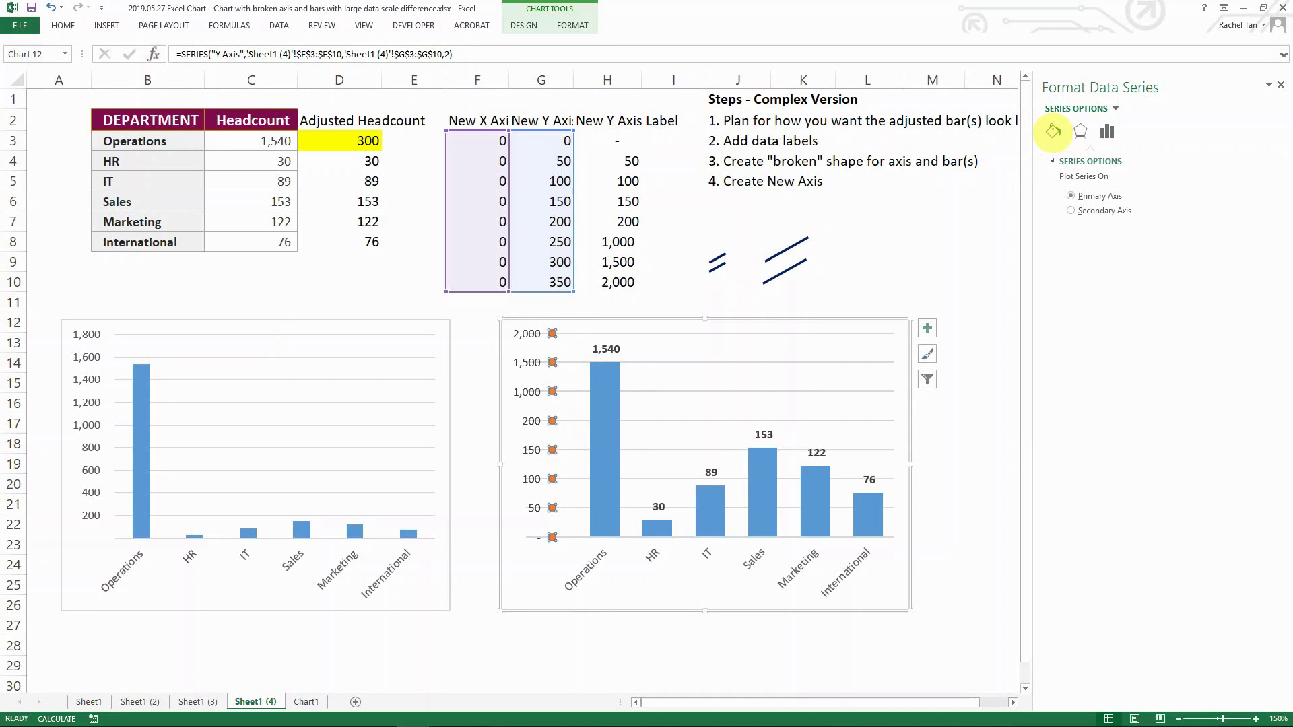
click(1112, 162)
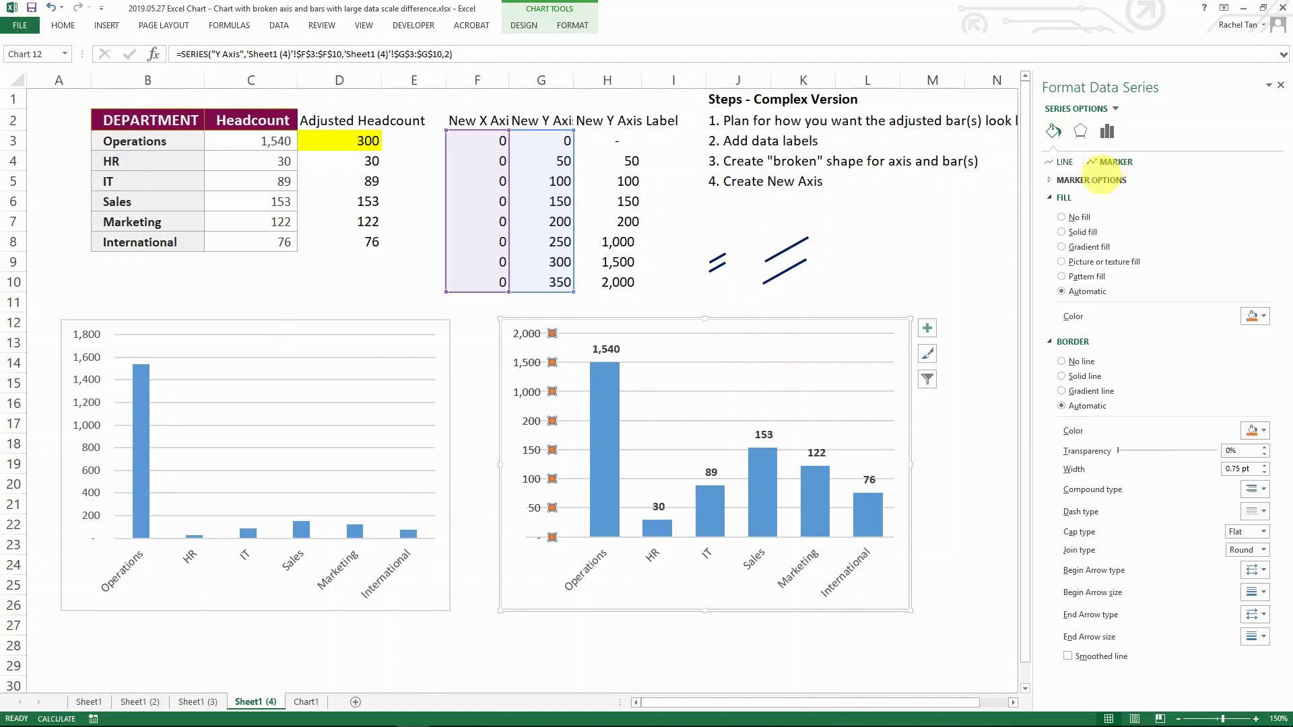
click(1062, 217)
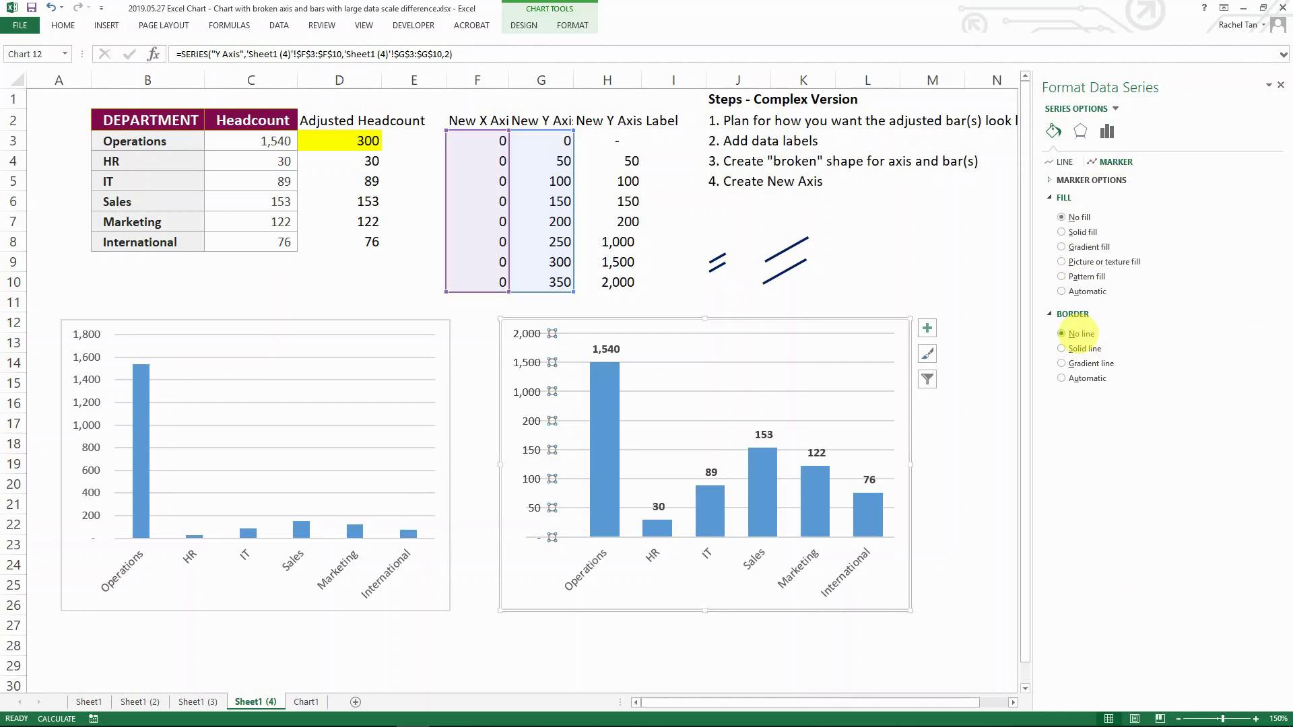
click(587, 460)
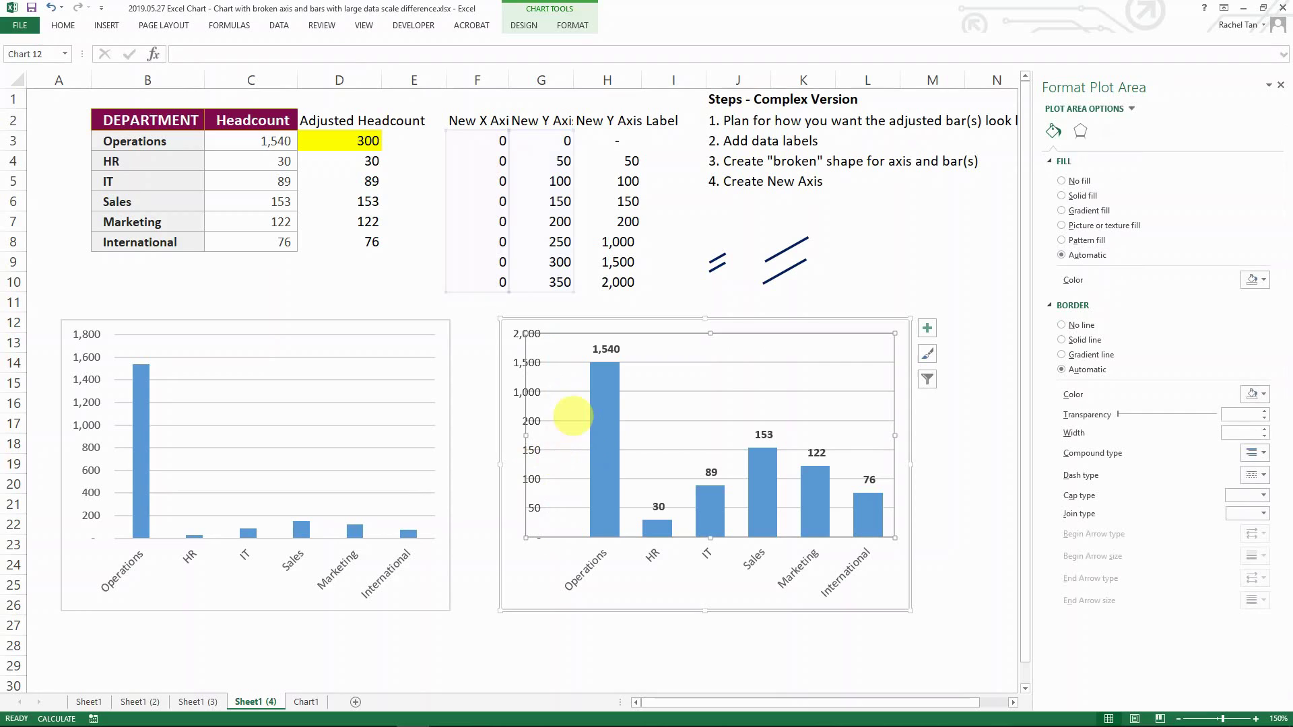
click(551, 540)
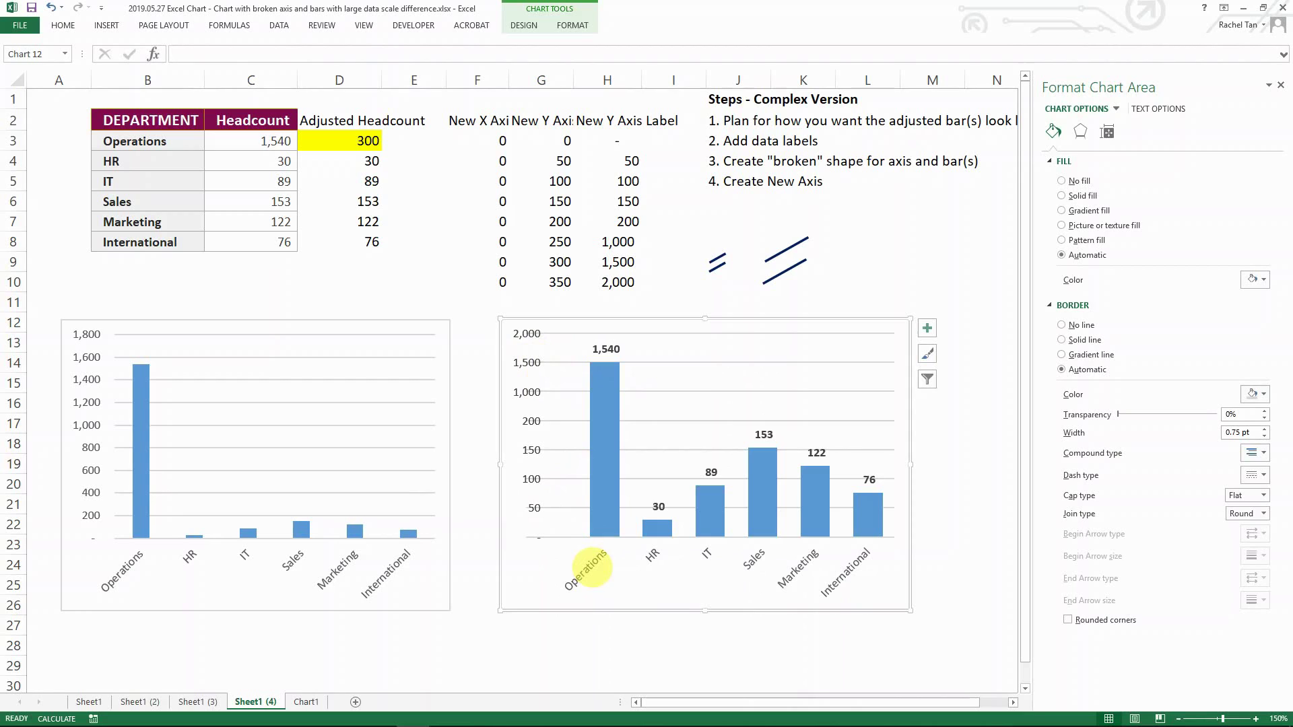
Set the horizontal category axis position to On tick marks
click(591, 567)
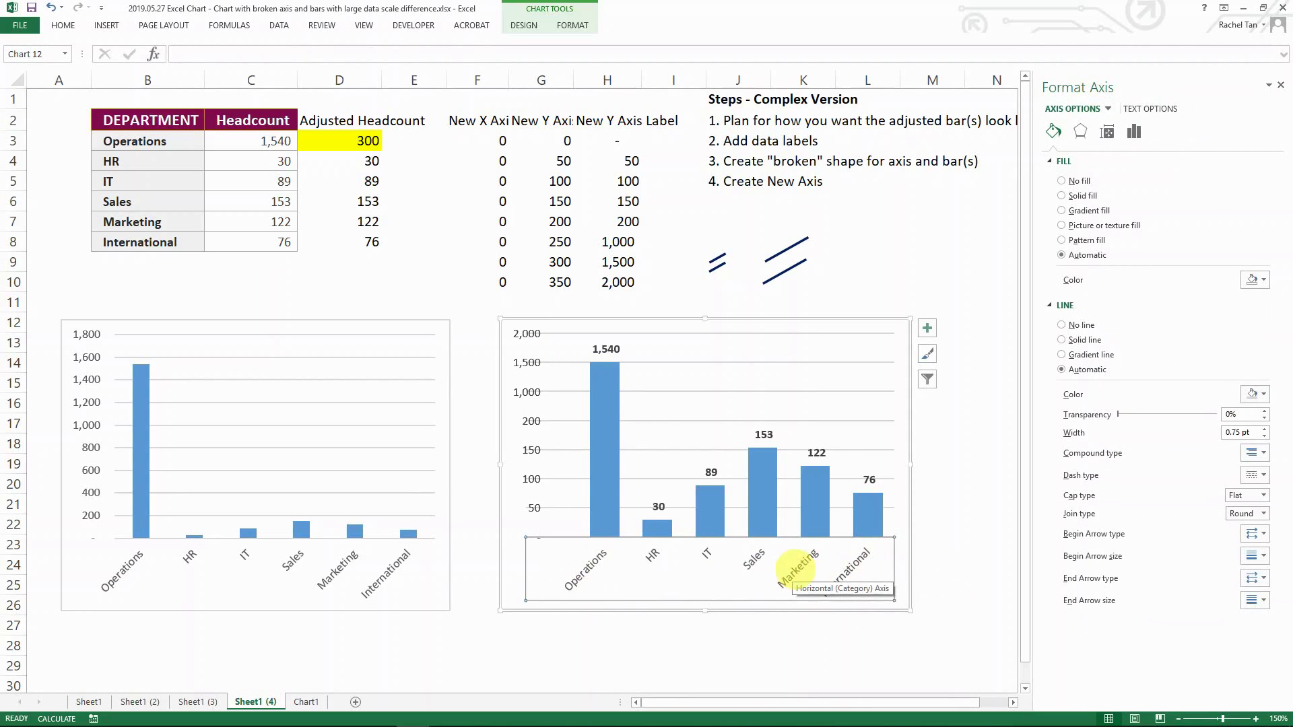
click(573, 26)
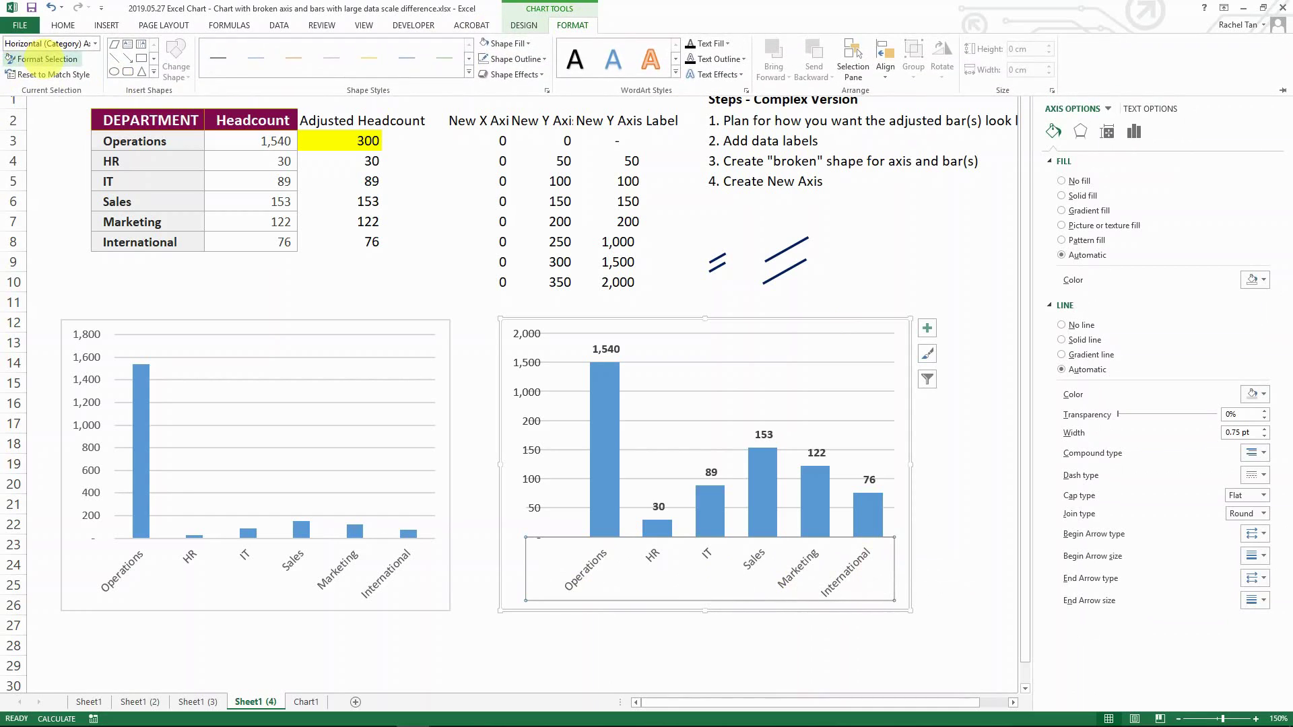
click(47, 59)
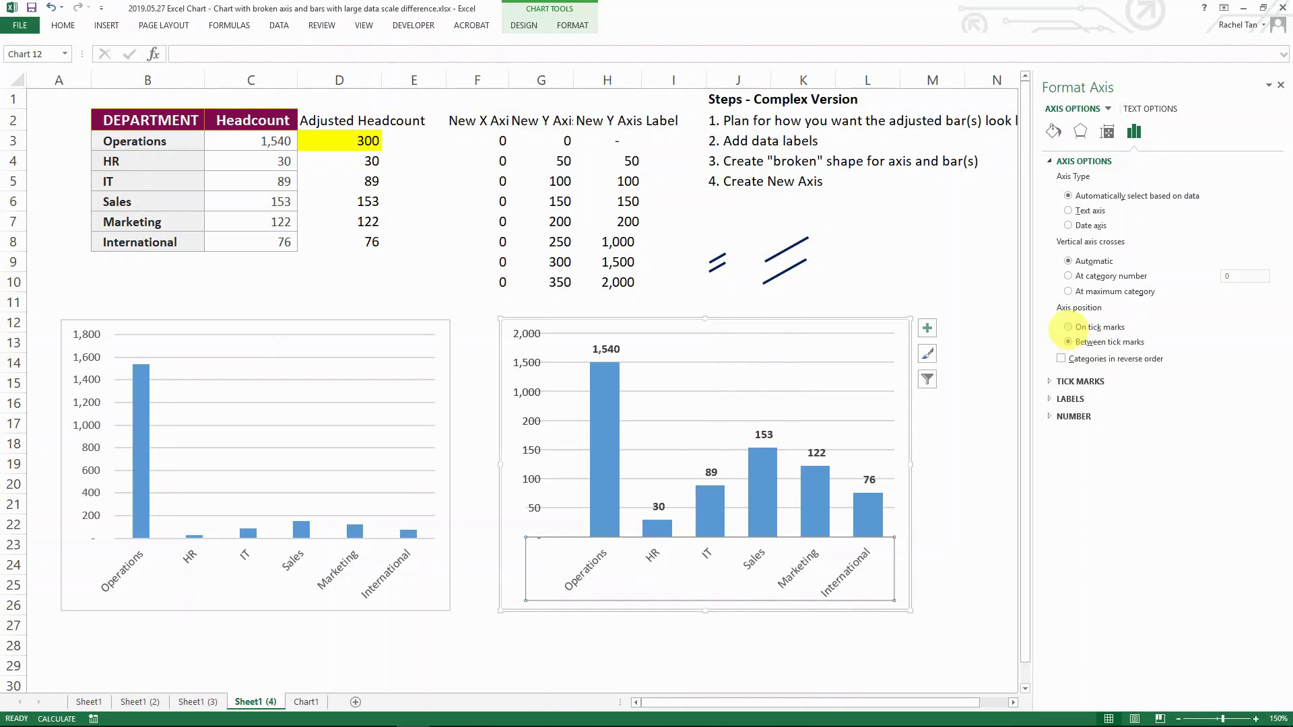
click(1068, 327)
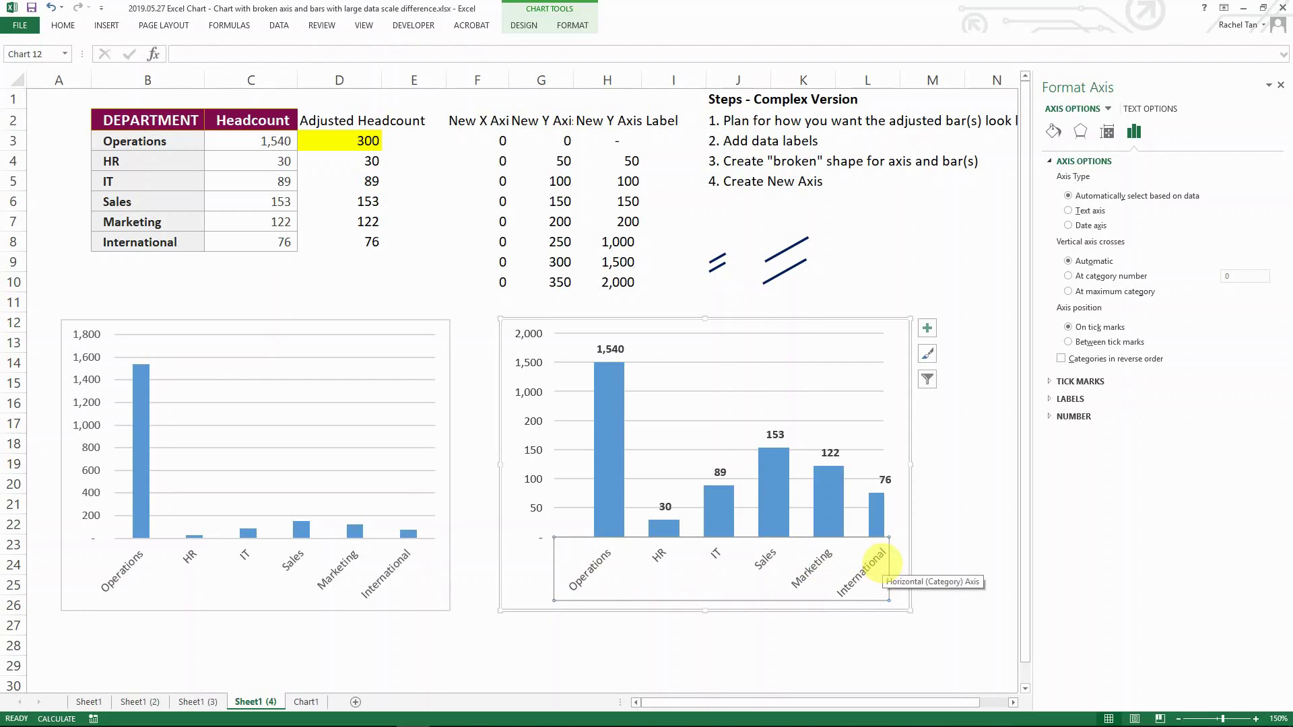
Select the column series and start editing Series1 in the chart's data source settings
click(879, 519)
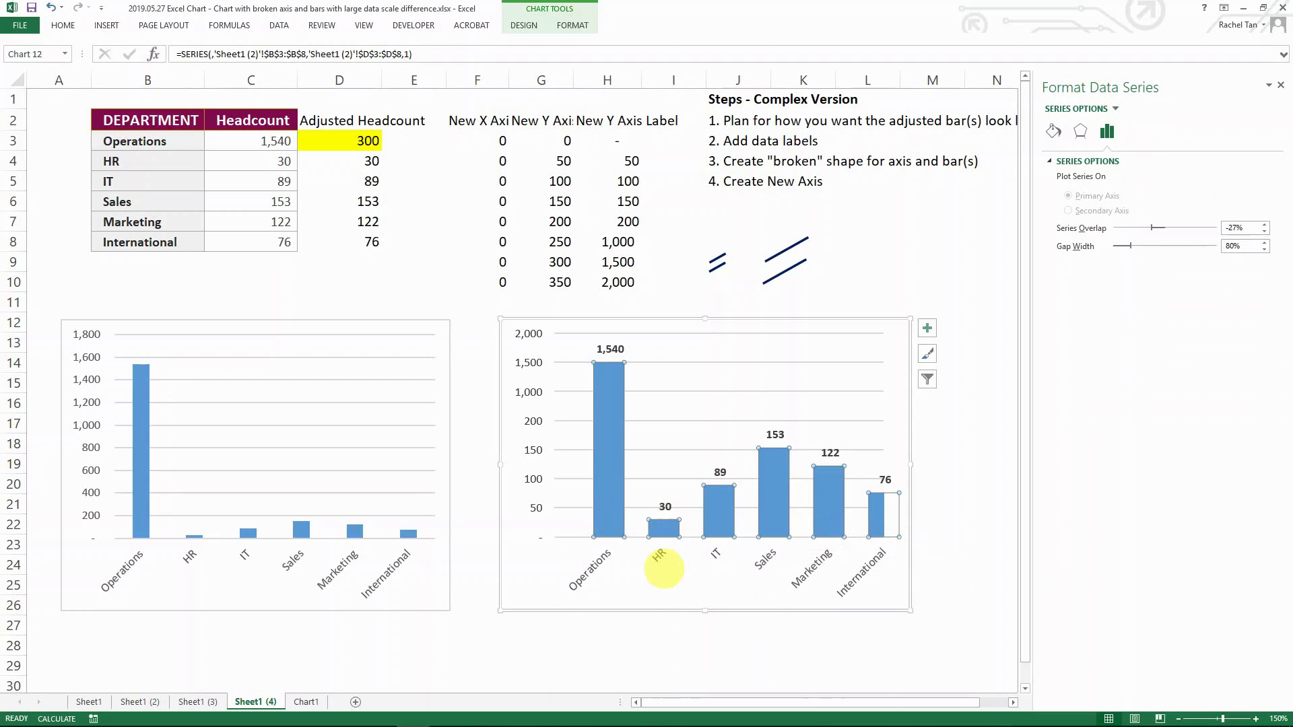
click(665, 569)
click(608, 462)
right_click(608, 464)
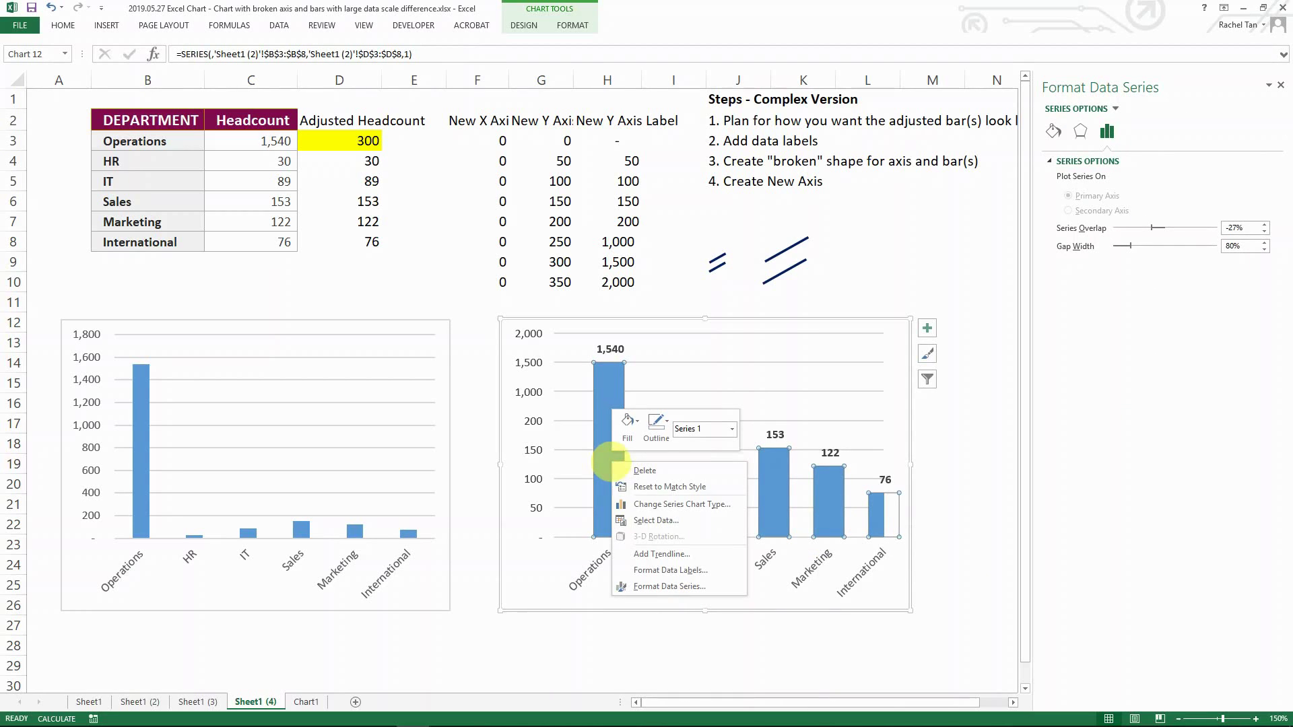
click(665, 527)
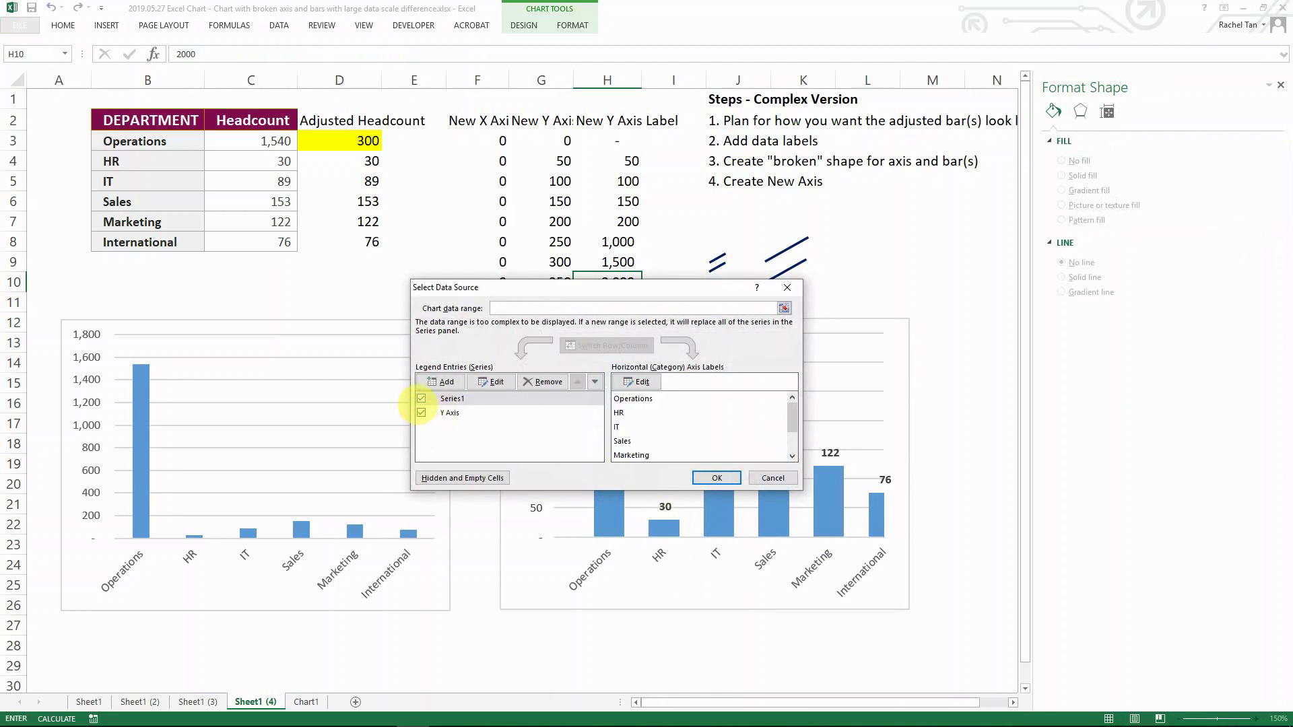
click(448, 400)
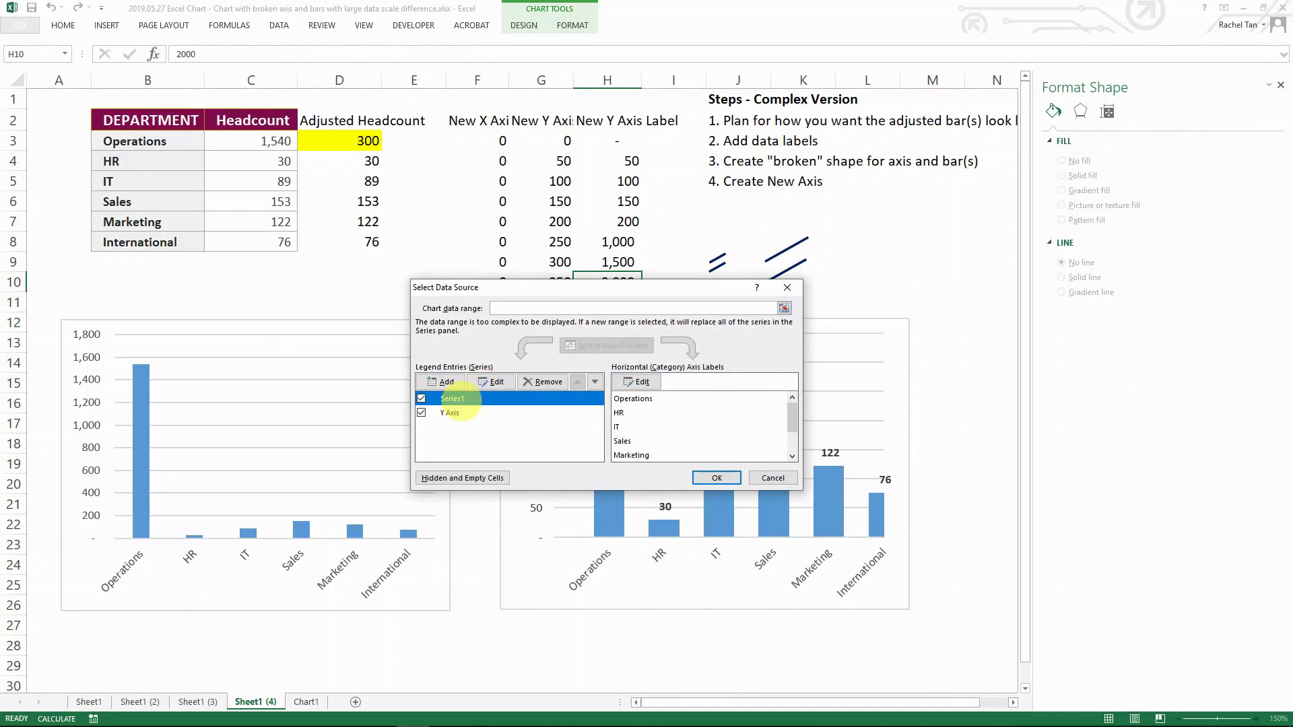
click(491, 381)
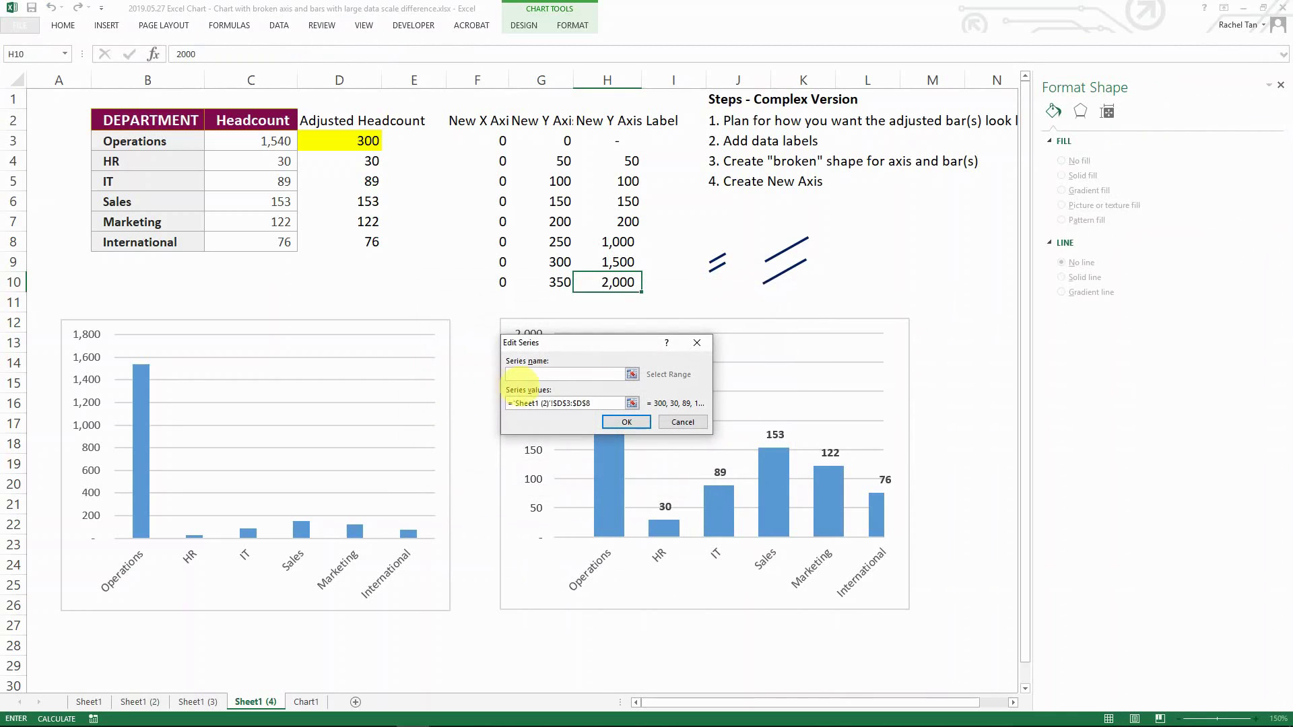
Reselect the Adjusted Headcount cells D3:D9 as Series1's values and confirm
click(543, 404)
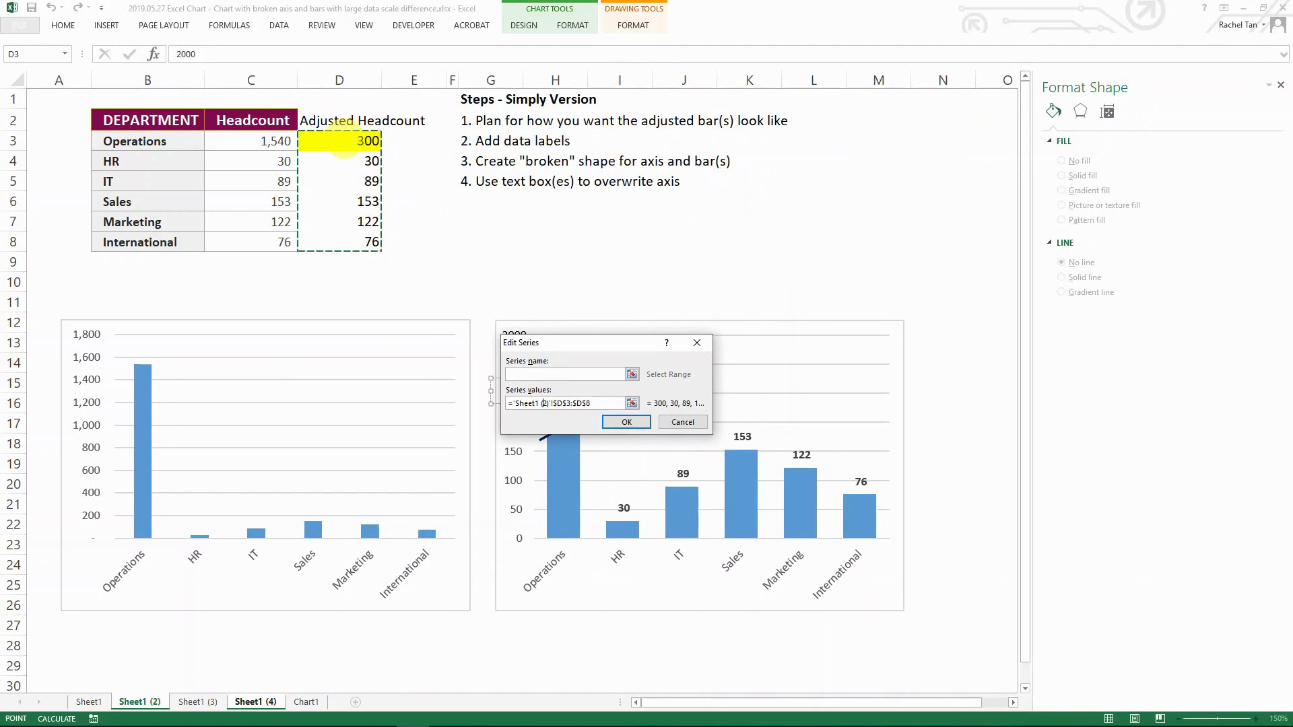
drag(344, 143, 361, 259)
click(615, 437)
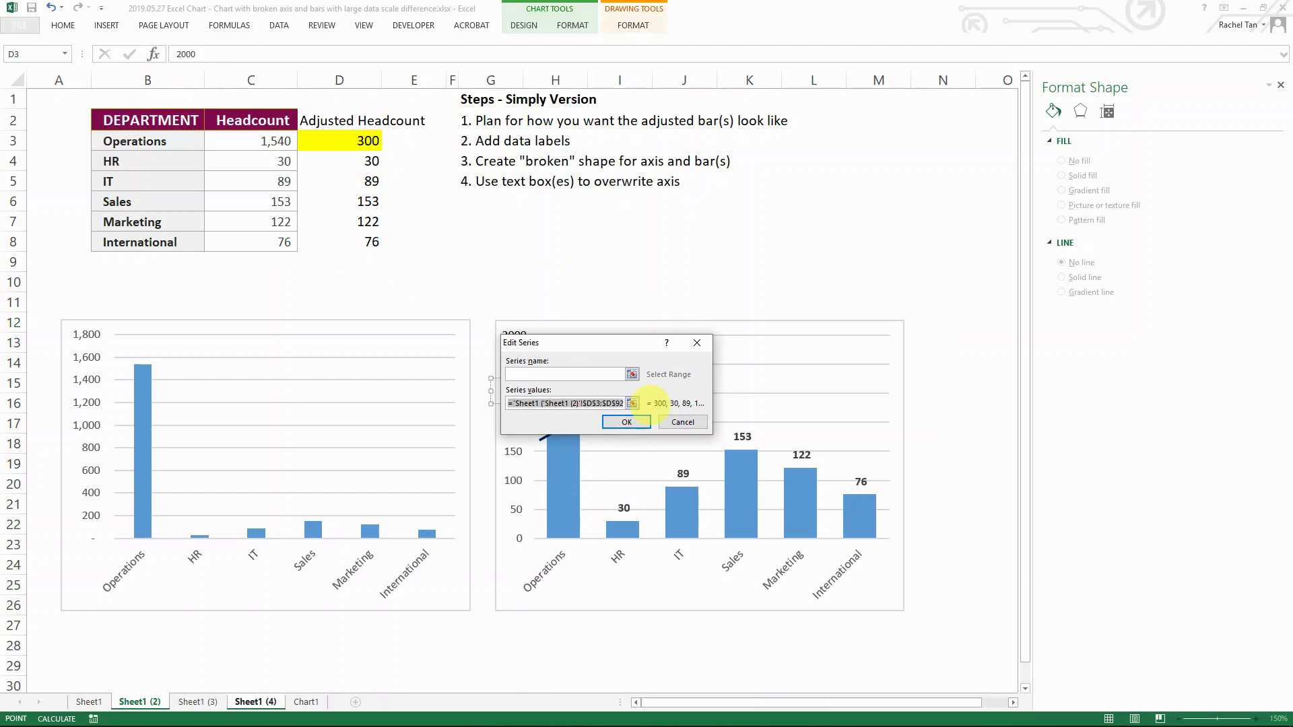
key(BackSpace)
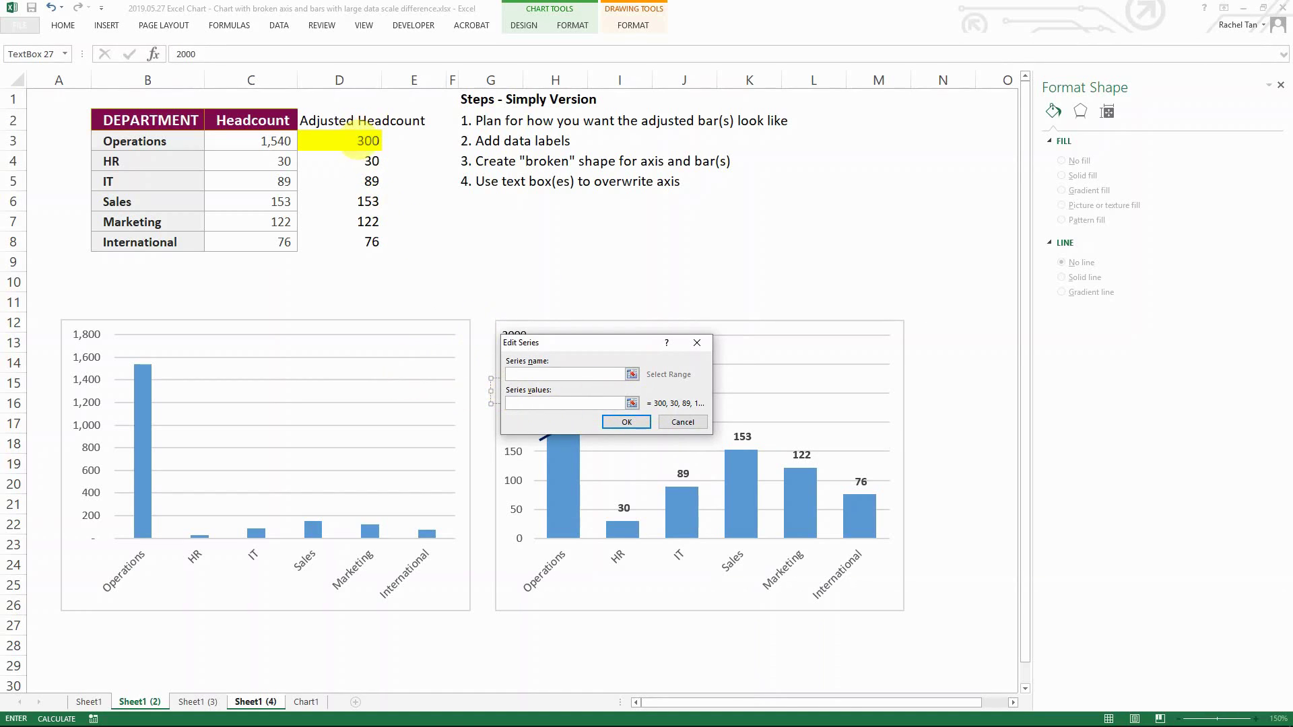
drag(357, 140, 366, 263)
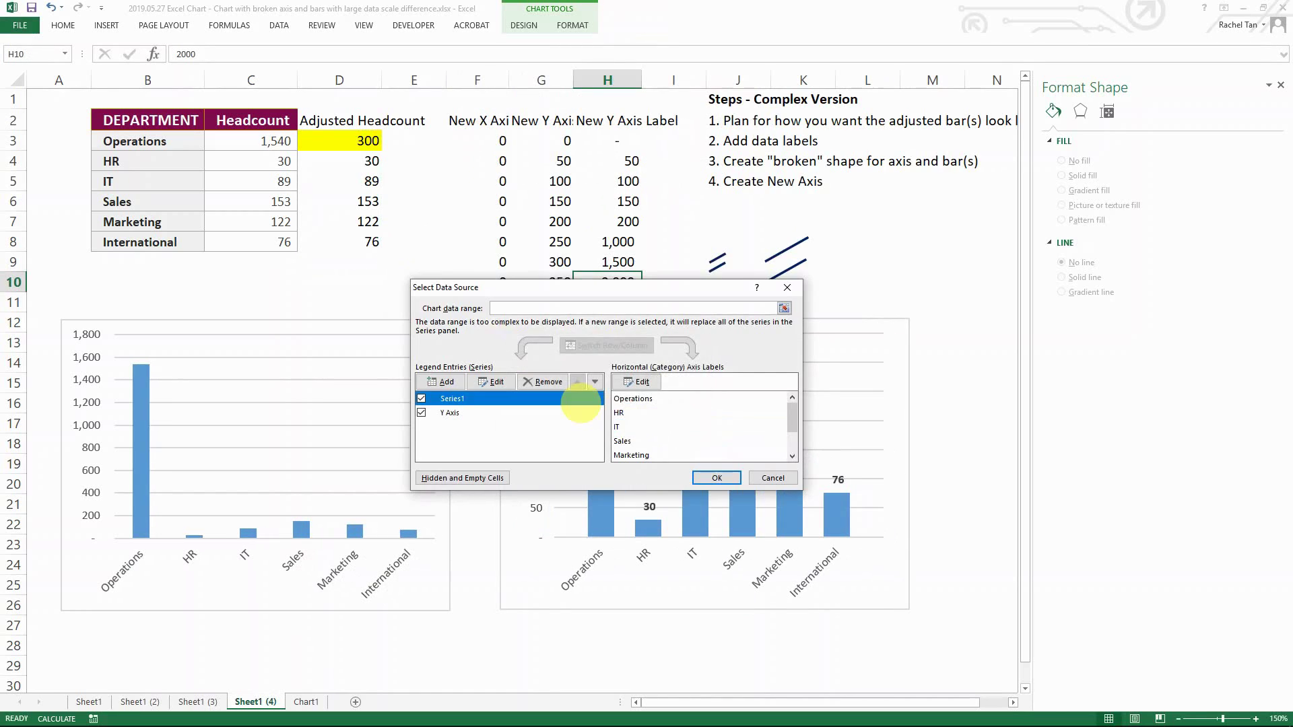
click(713, 476)
click(764, 459)
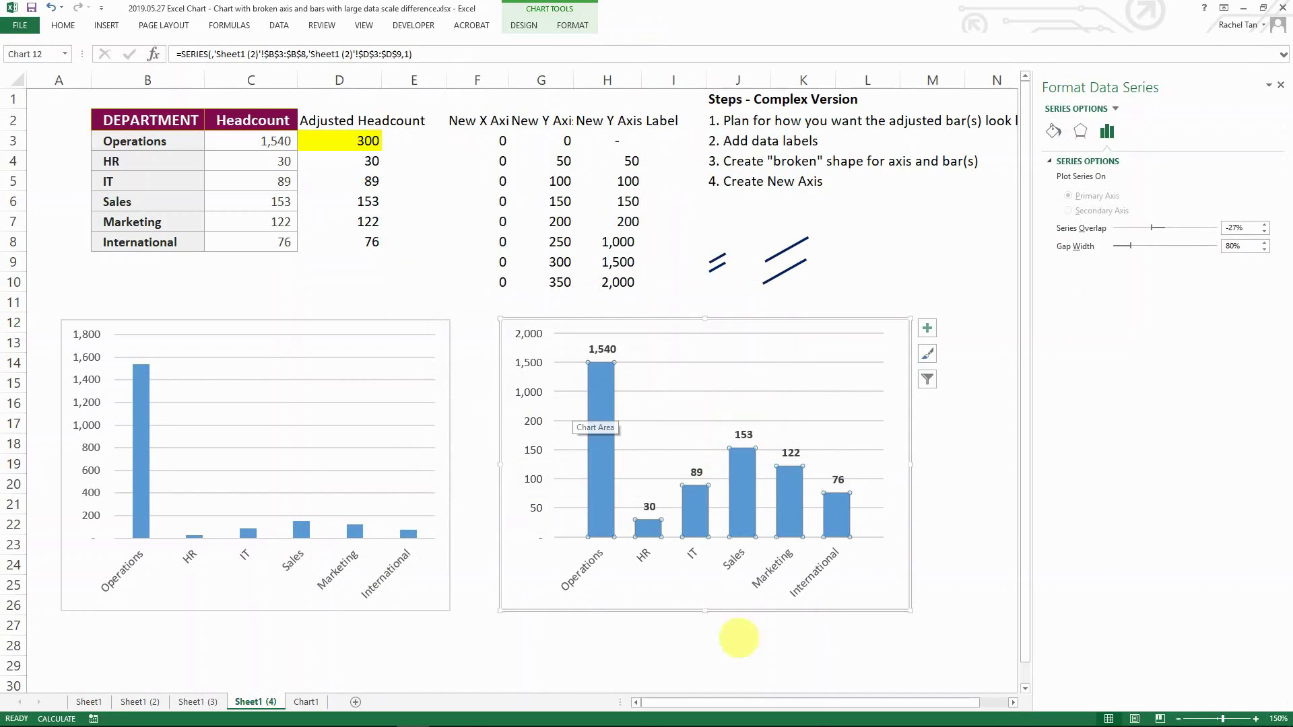
Move the small double-slash break mark onto the vertical axis between 200 and 1,000
click(928, 546)
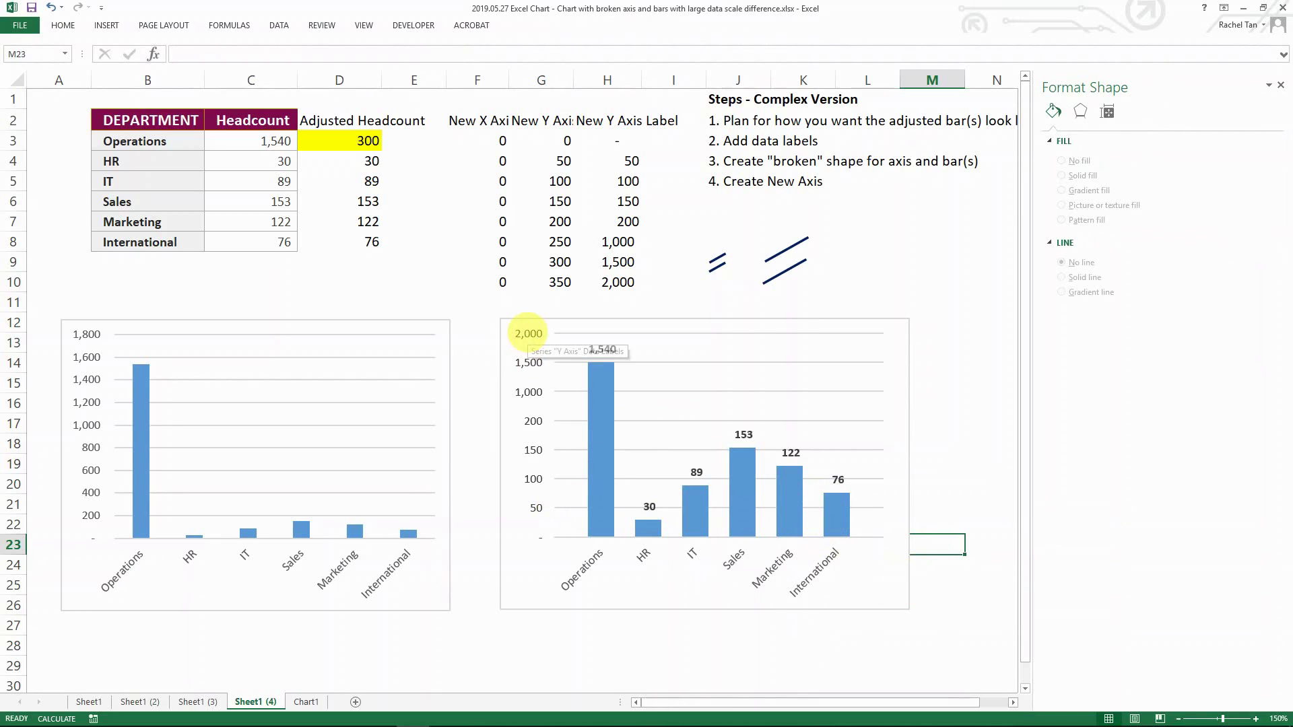
click(717, 263)
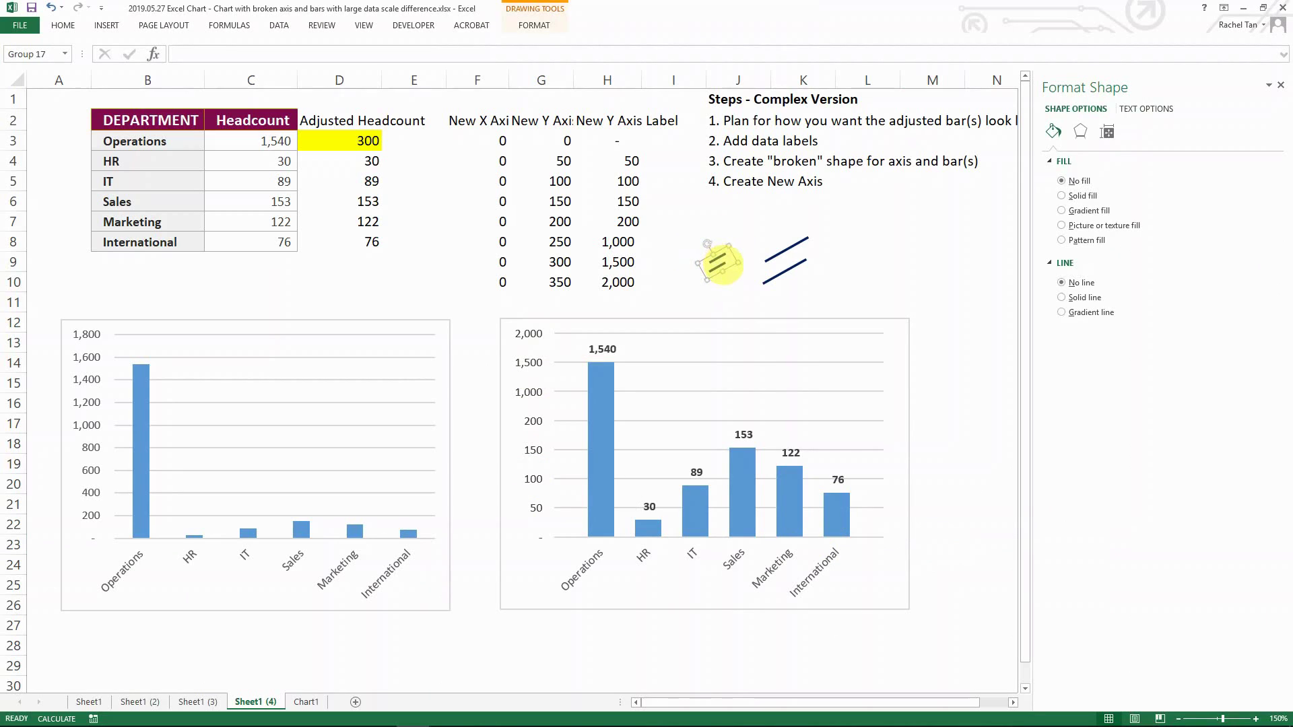
drag(718, 262, 539, 407)
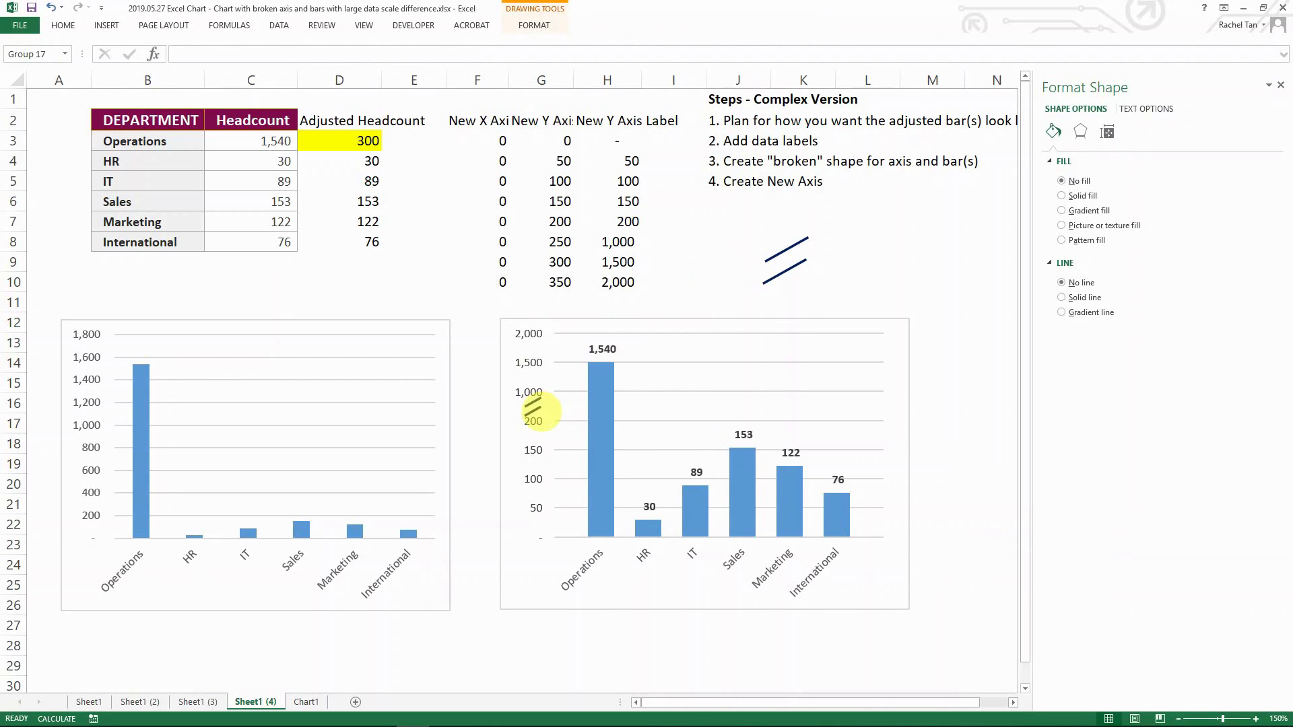
Move the larger double-slash break mark across the Operations bar
click(795, 266)
drag(810, 265, 603, 401)
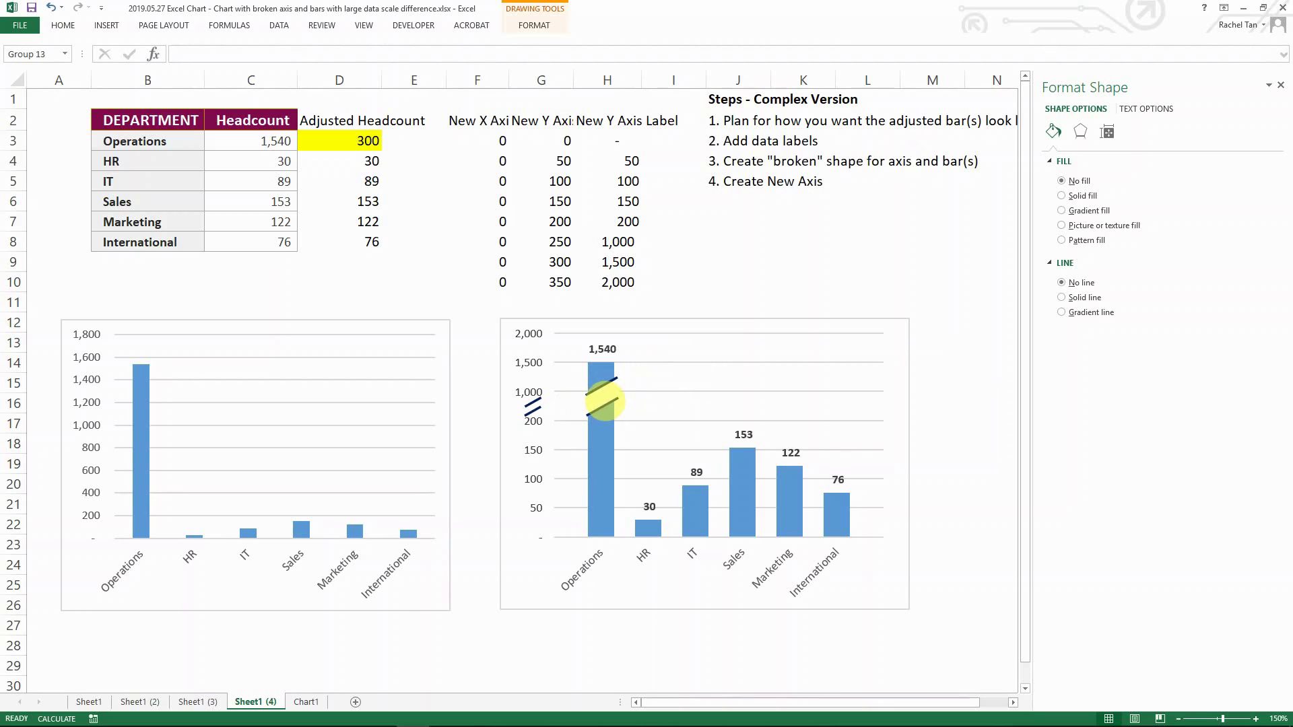
click(933, 421)
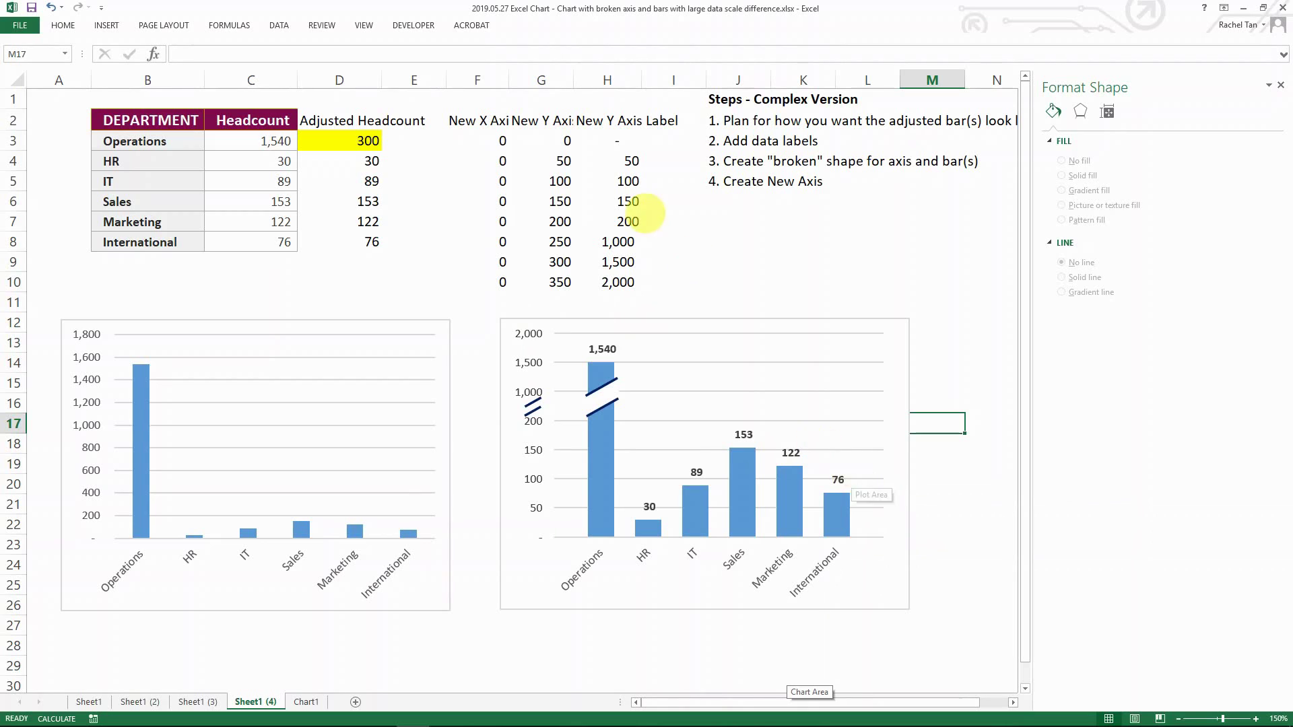
Enter 3000, 4000 and 5000 into H8, H9 and H10
click(636, 241)
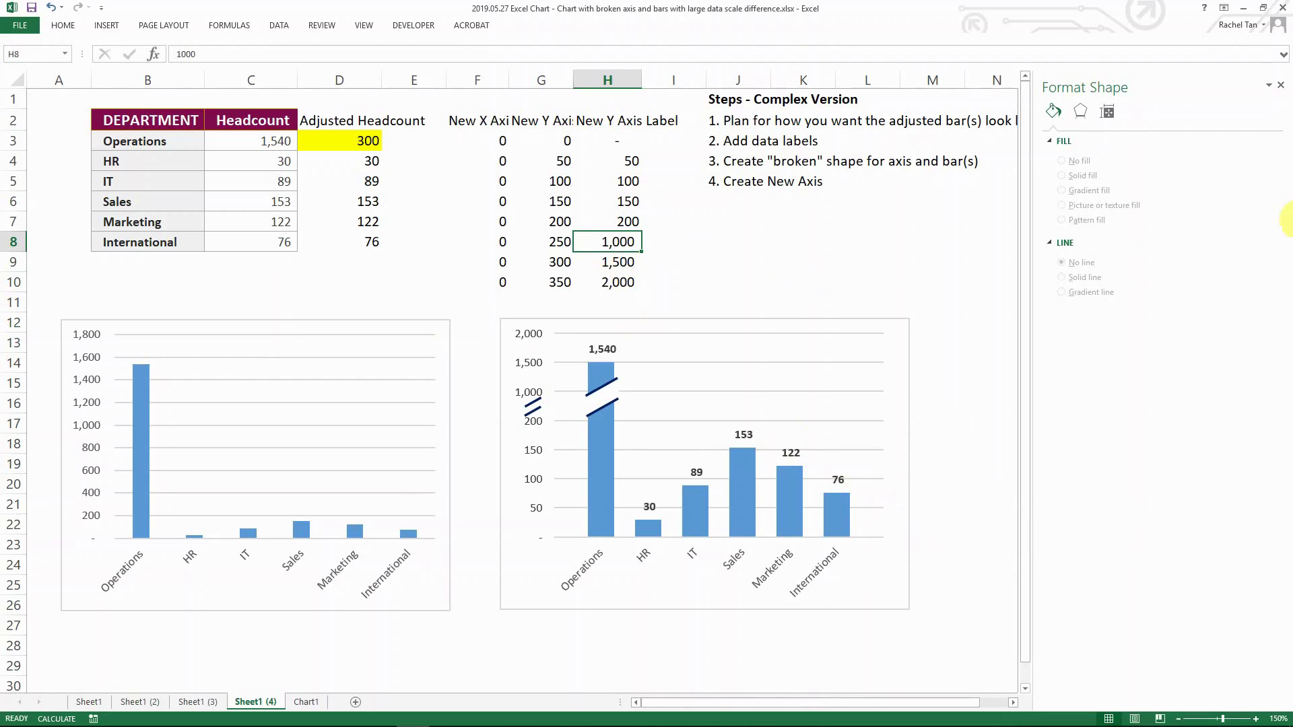
text(3000)
key(Return)
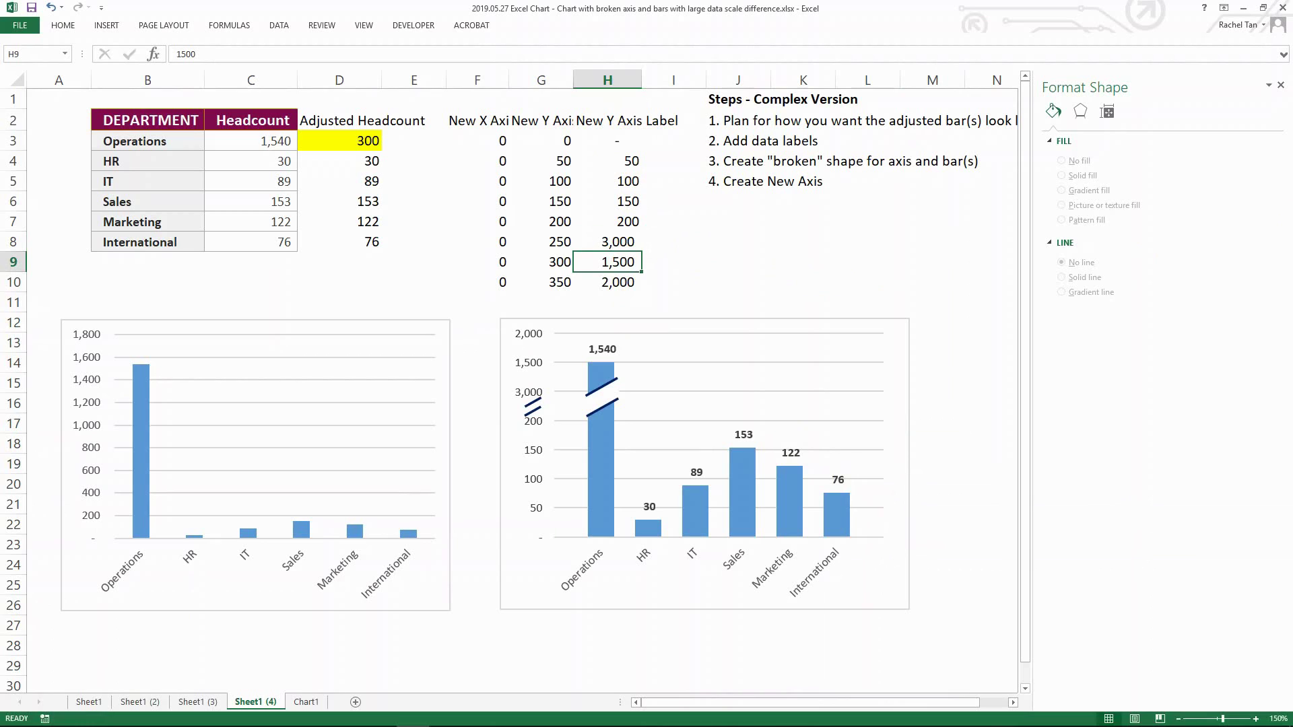
text(4000)
key(Return)
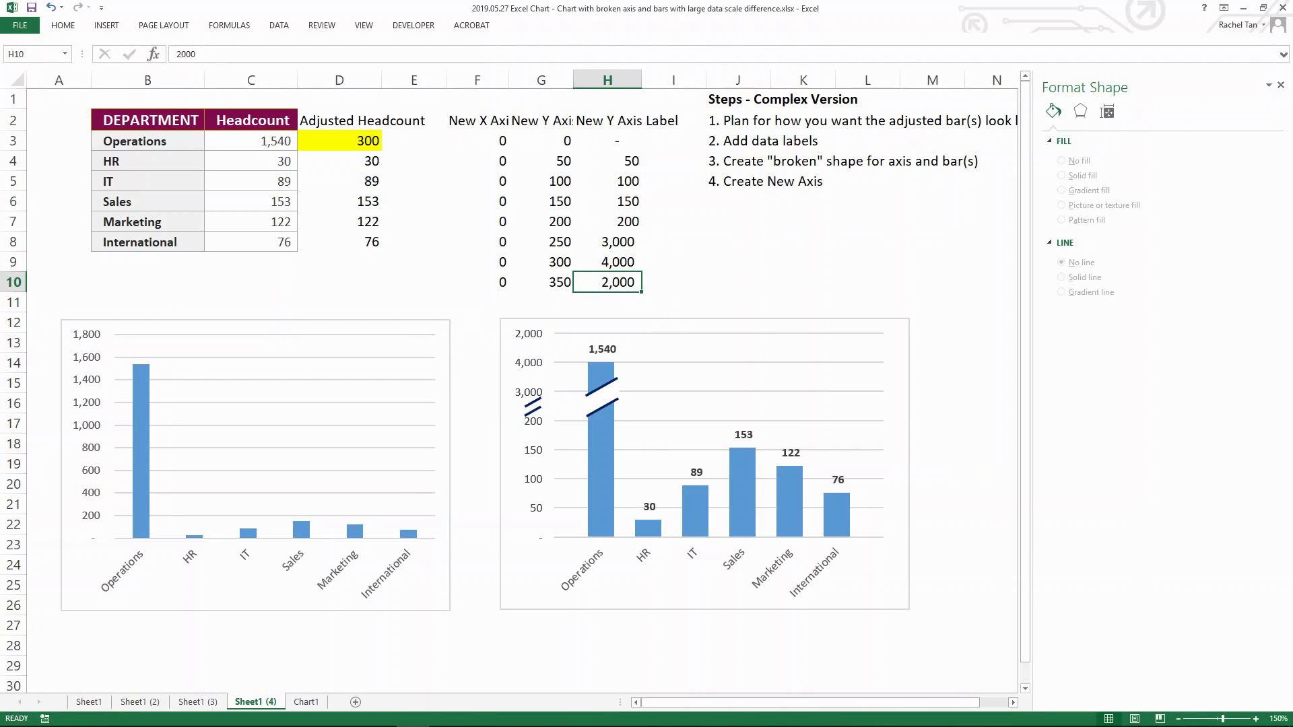
text(5000)
key(Tab)
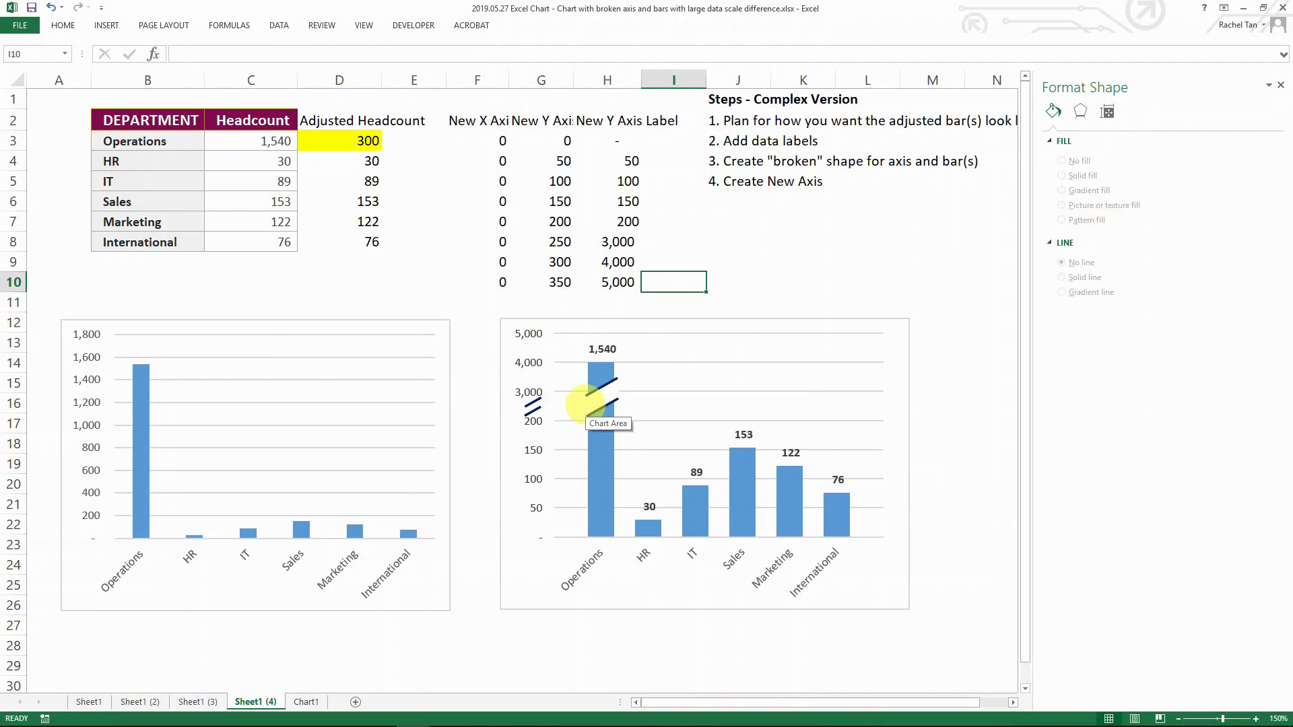
click(943, 422)
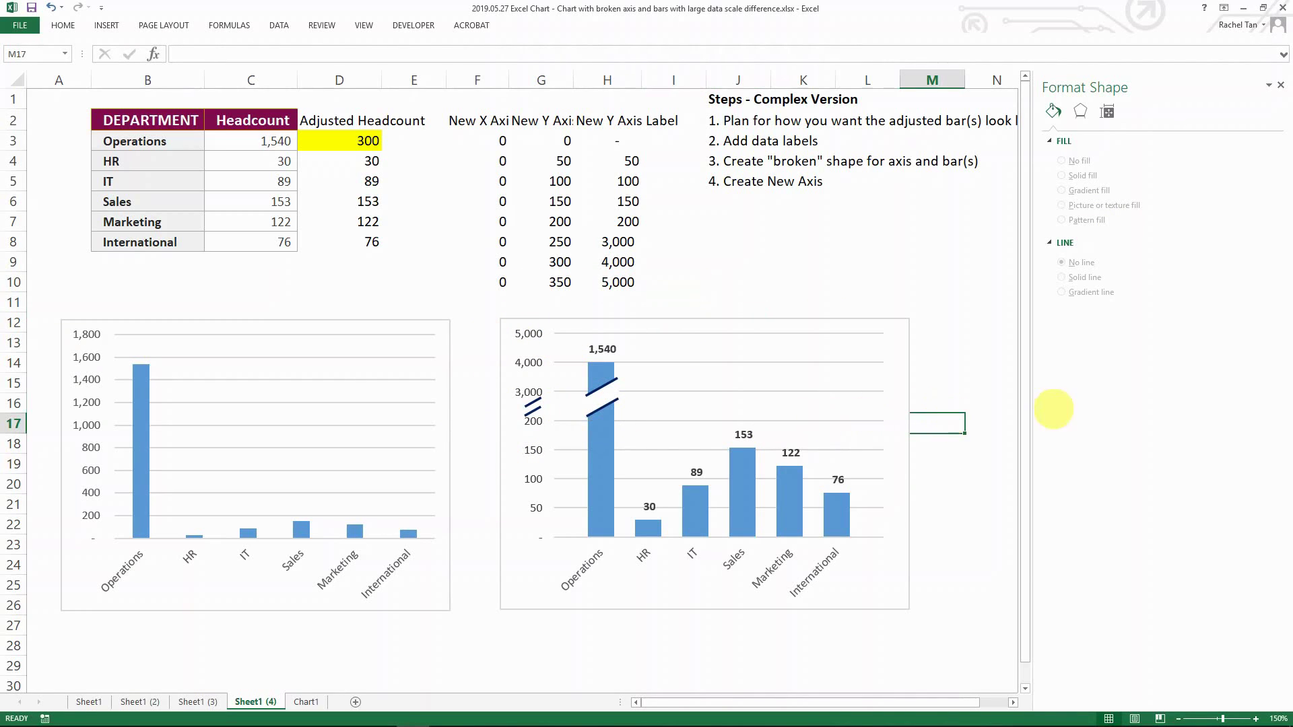